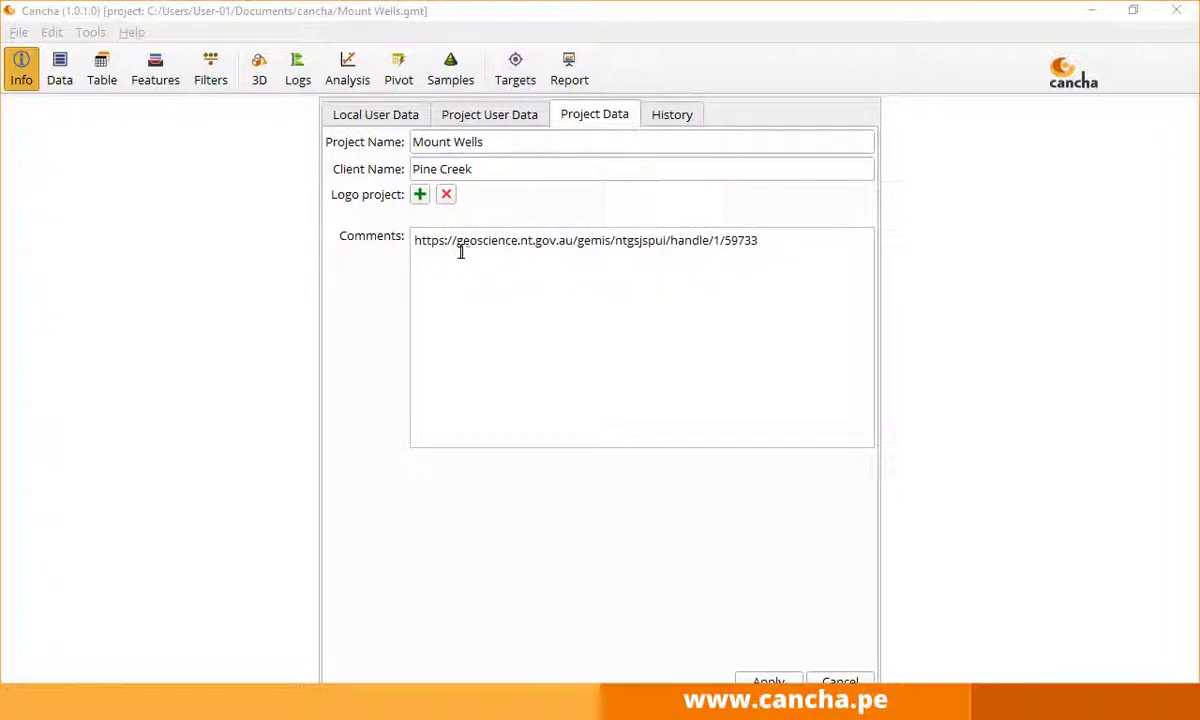
Review the source link in the project comments and inspect the project's drill holes in 3D.
drag(779, 246, 295, 241)
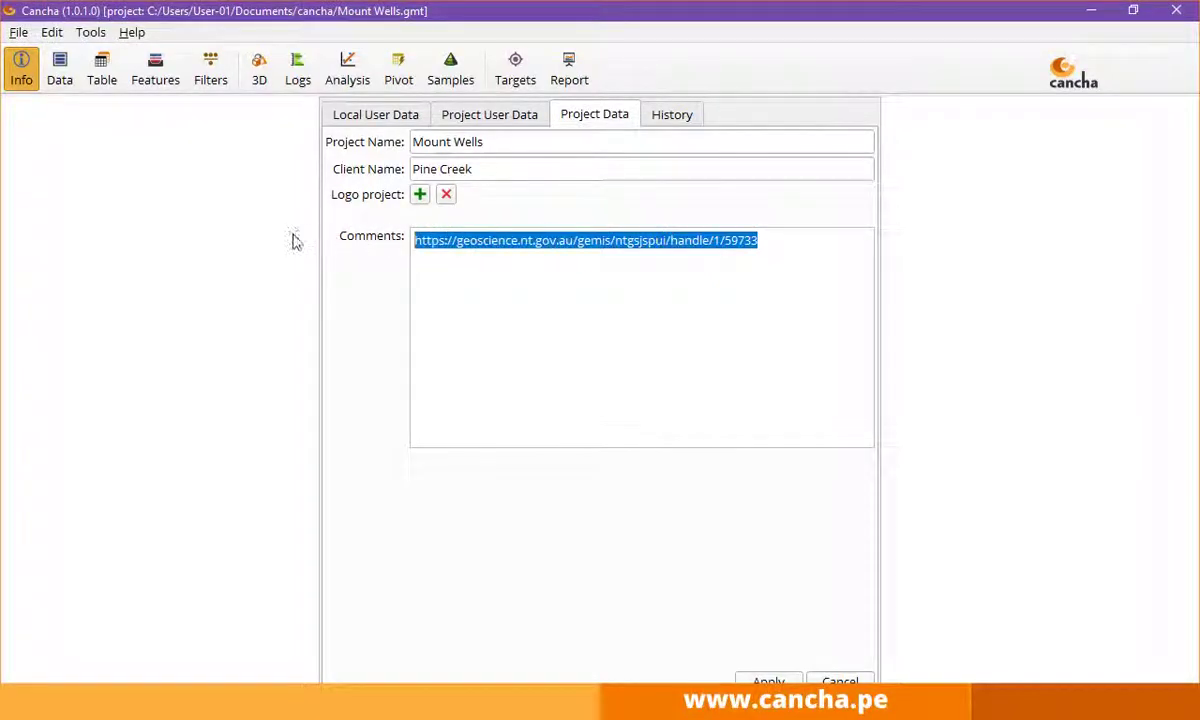
click(658, 374)
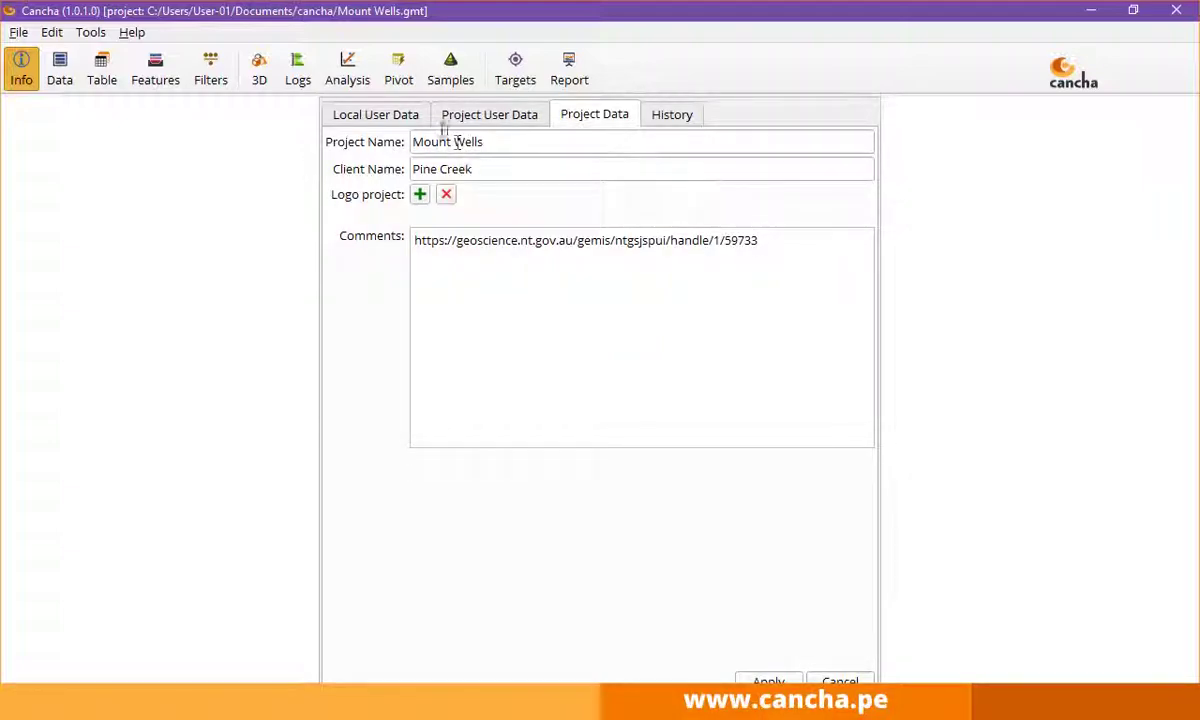
click(260, 68)
drag(540, 262, 587, 248)
scroll(587, 248, down, 1)
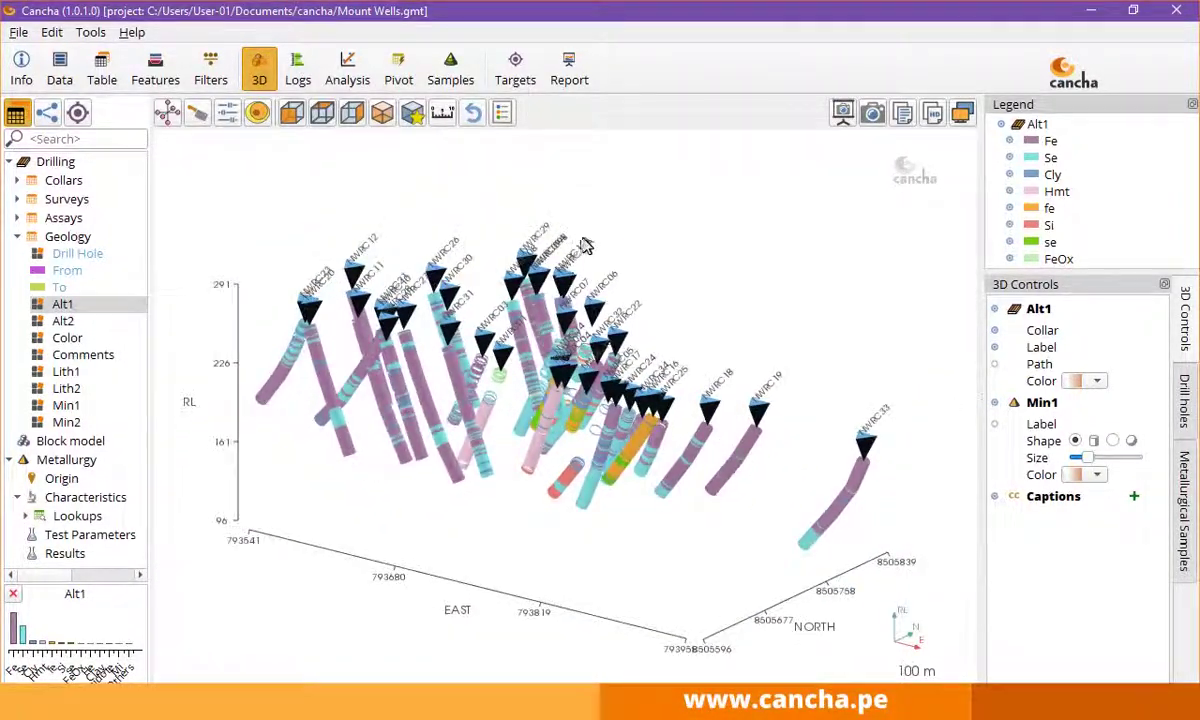
Review the list of imported data sources and the contents of the Collars, Surveys, Assays and Geology tables.
click(102, 76)
click(61, 75)
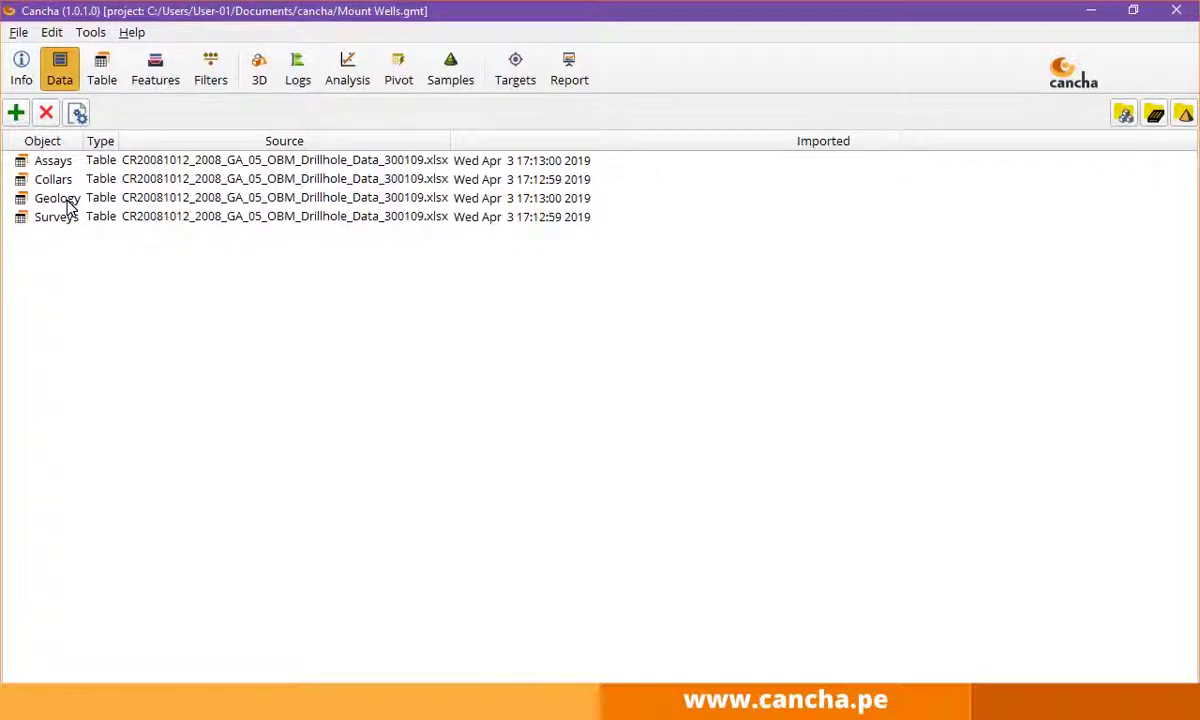
click(103, 68)
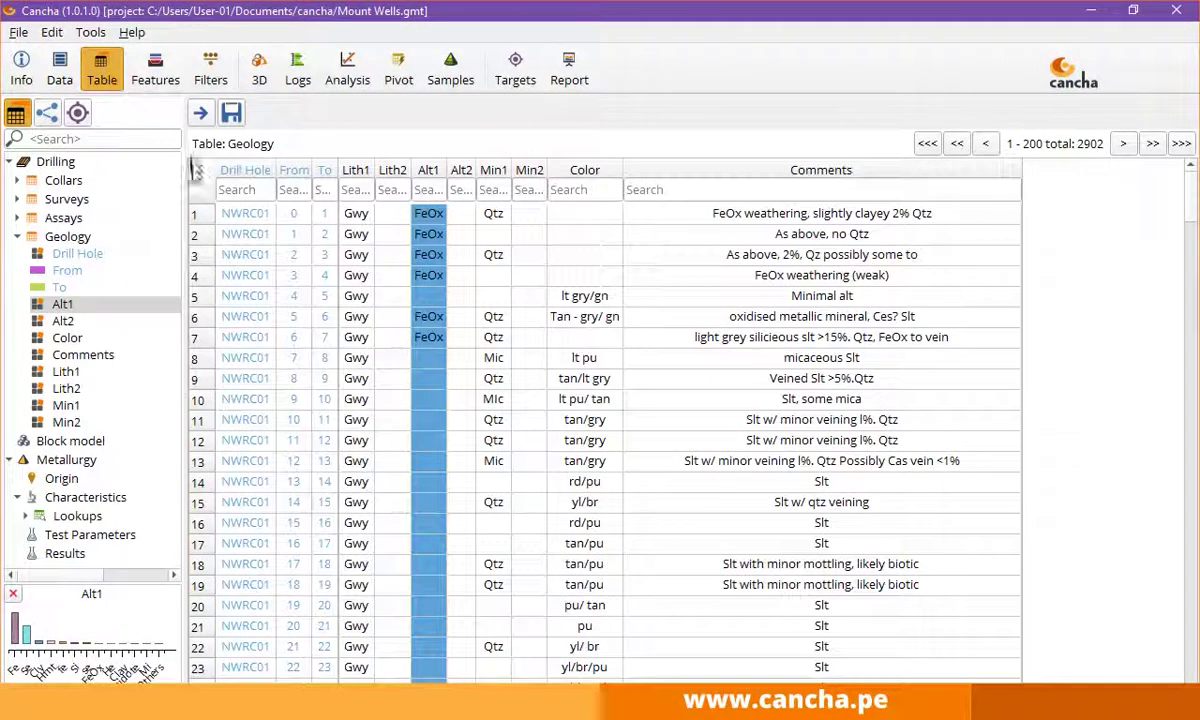
click(82, 182)
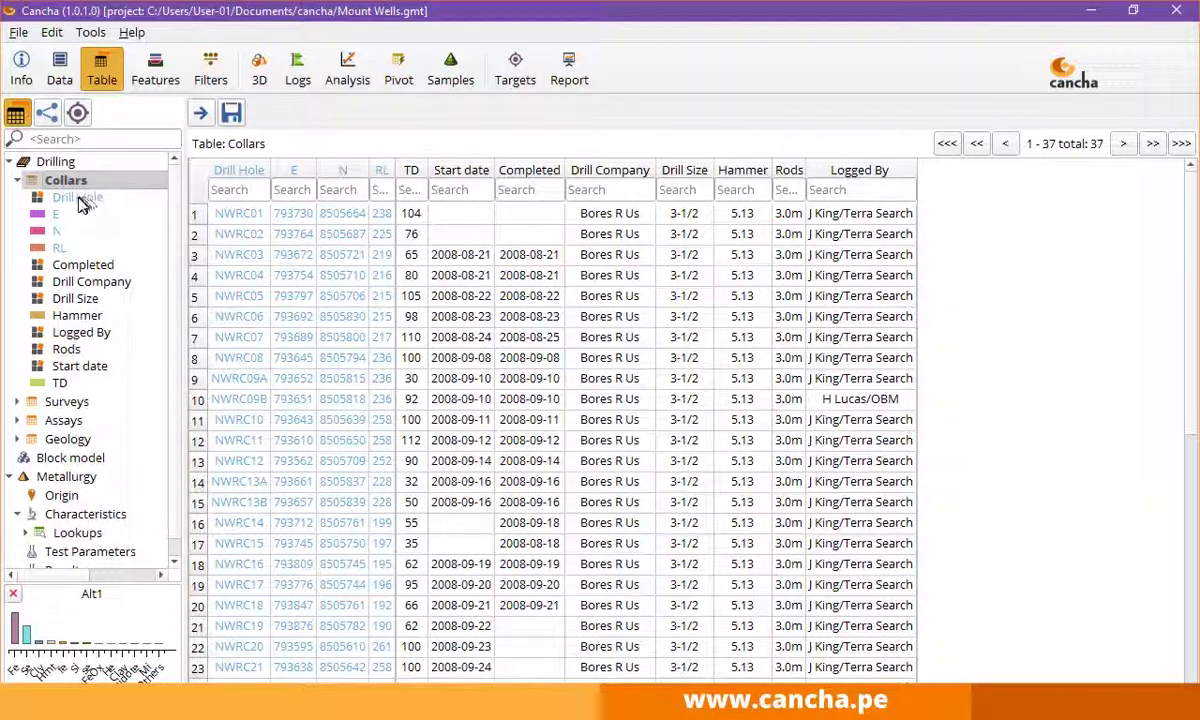
click(68, 402)
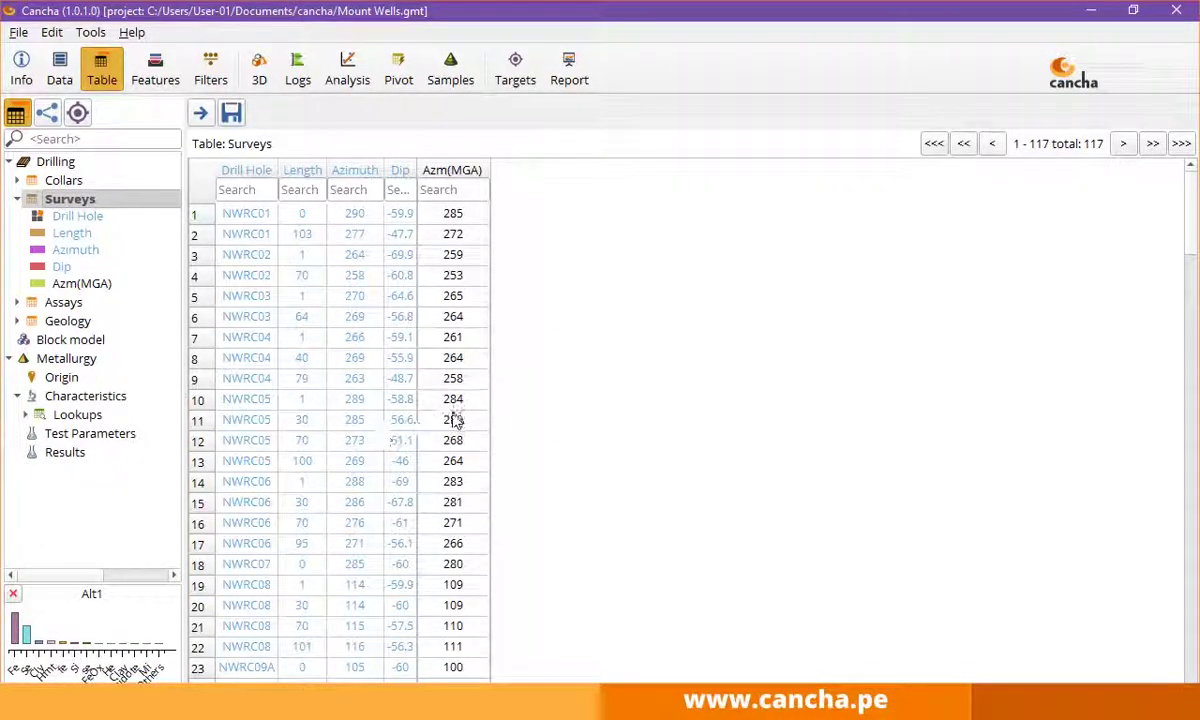
click(60, 304)
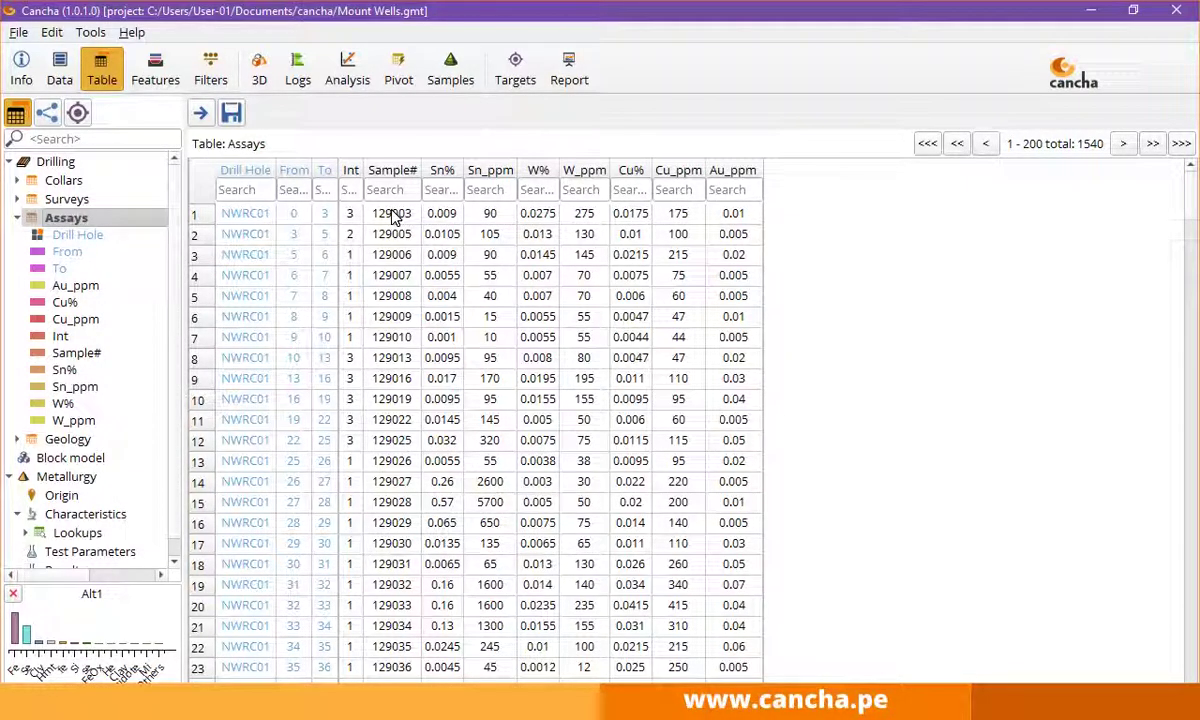
click(70, 441)
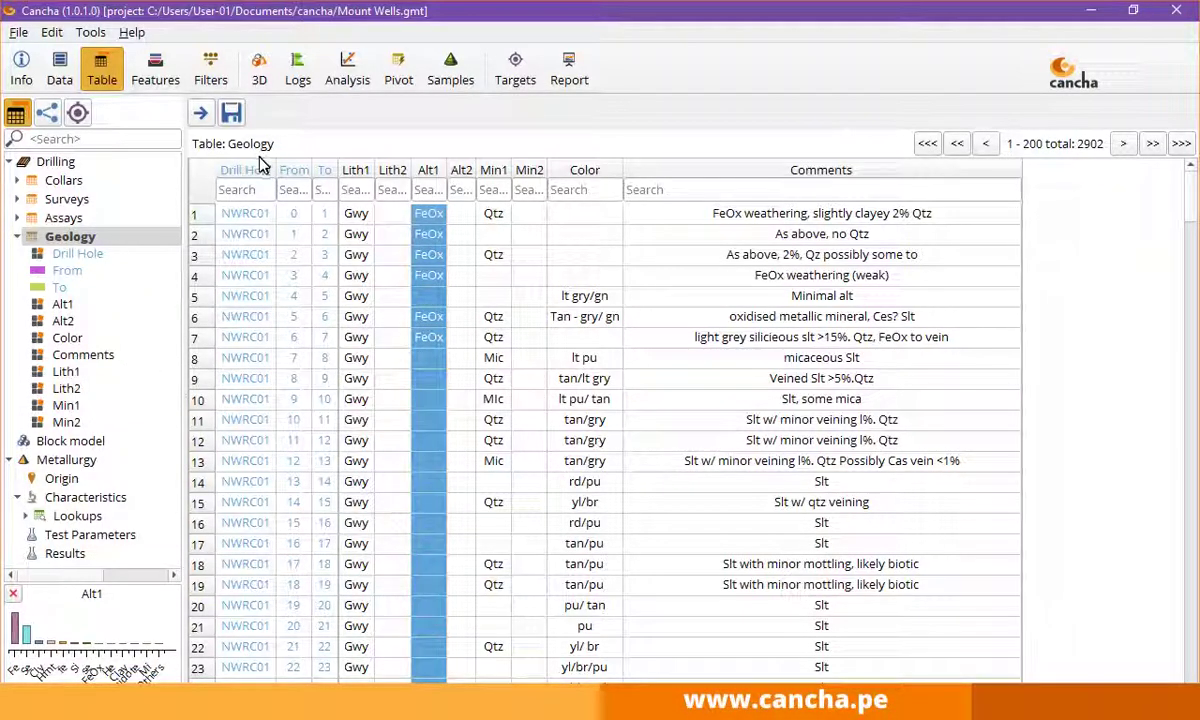
Colour the drill holes in the 3D view by the Au_ppm assay variable.
click(260, 78)
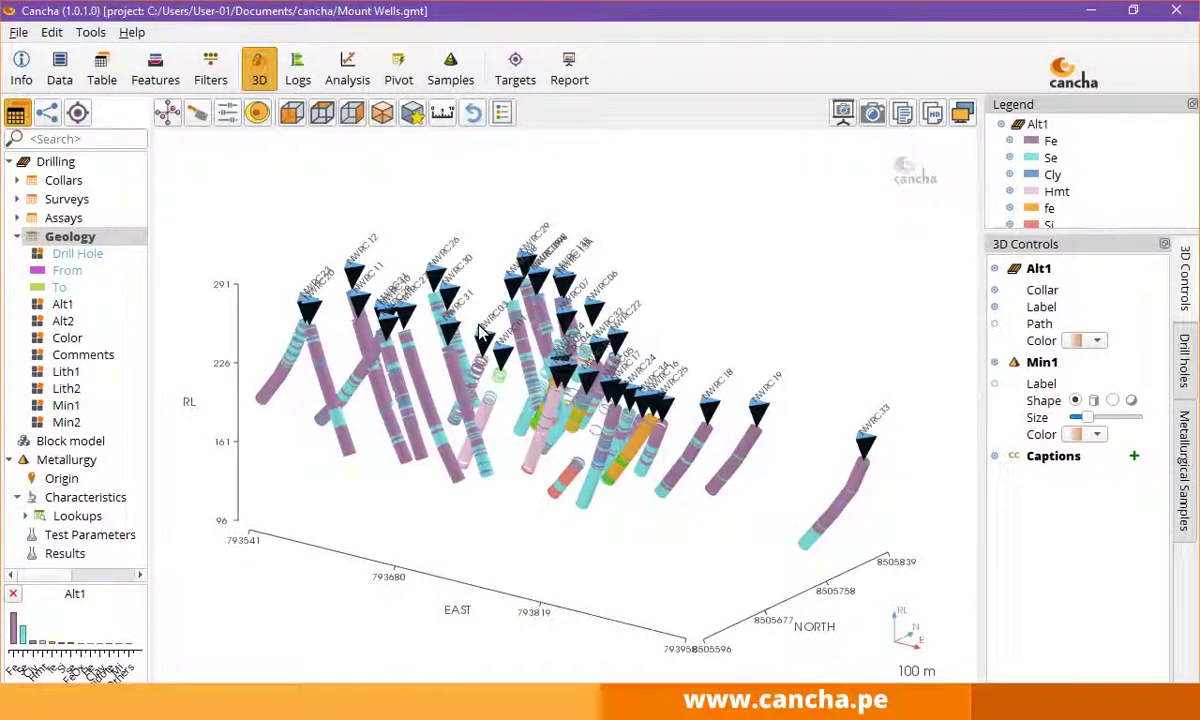
drag(600, 555, 698, 552)
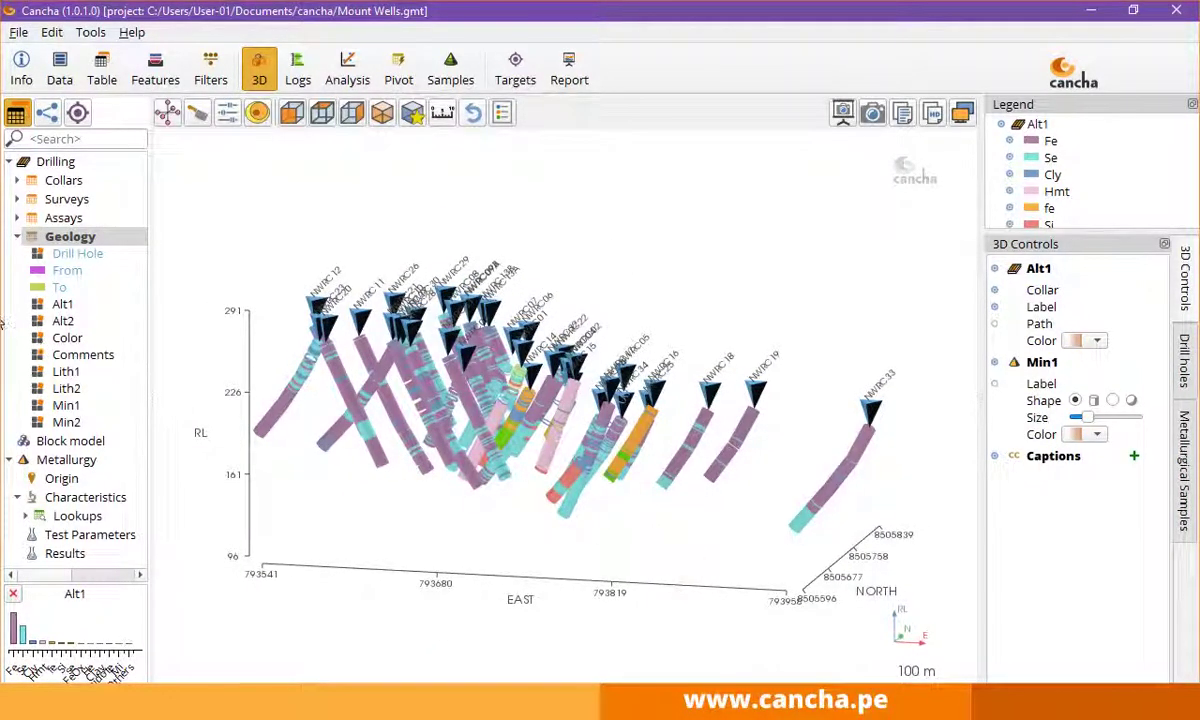
click(64, 218)
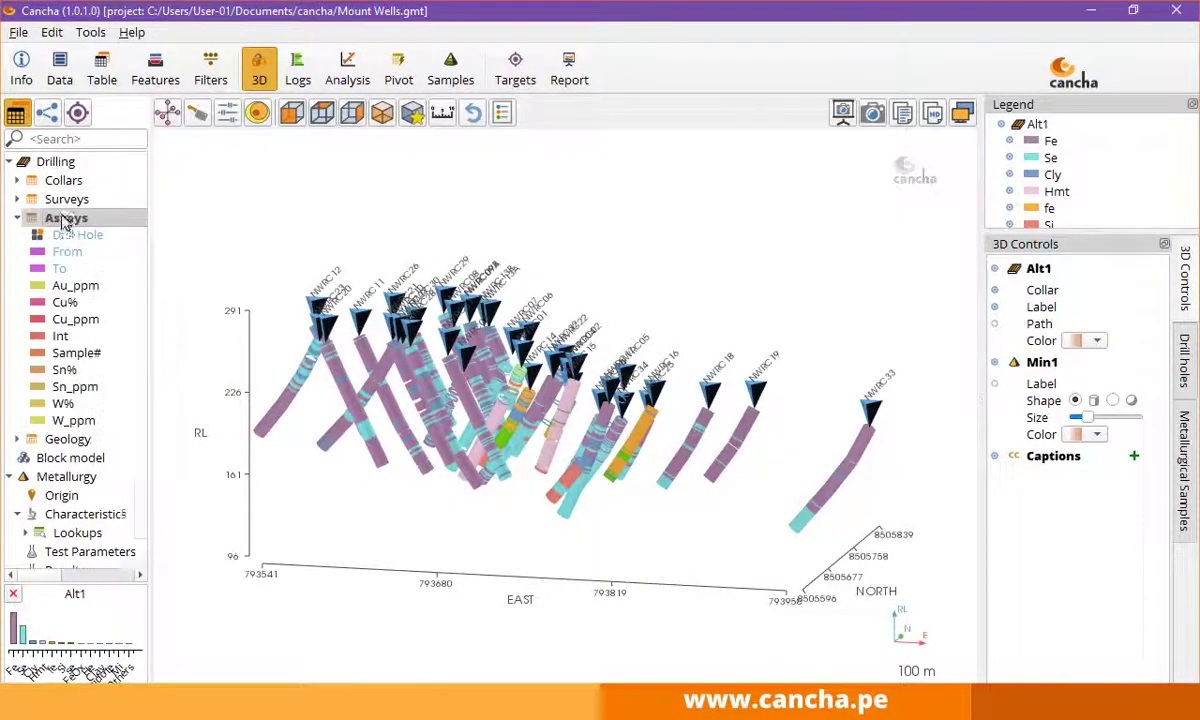
click(70, 287)
mouse_move(625, 535)
mouse_down()
mouse_move(522, 568)
mouse_move(617, 544)
mouse_up()
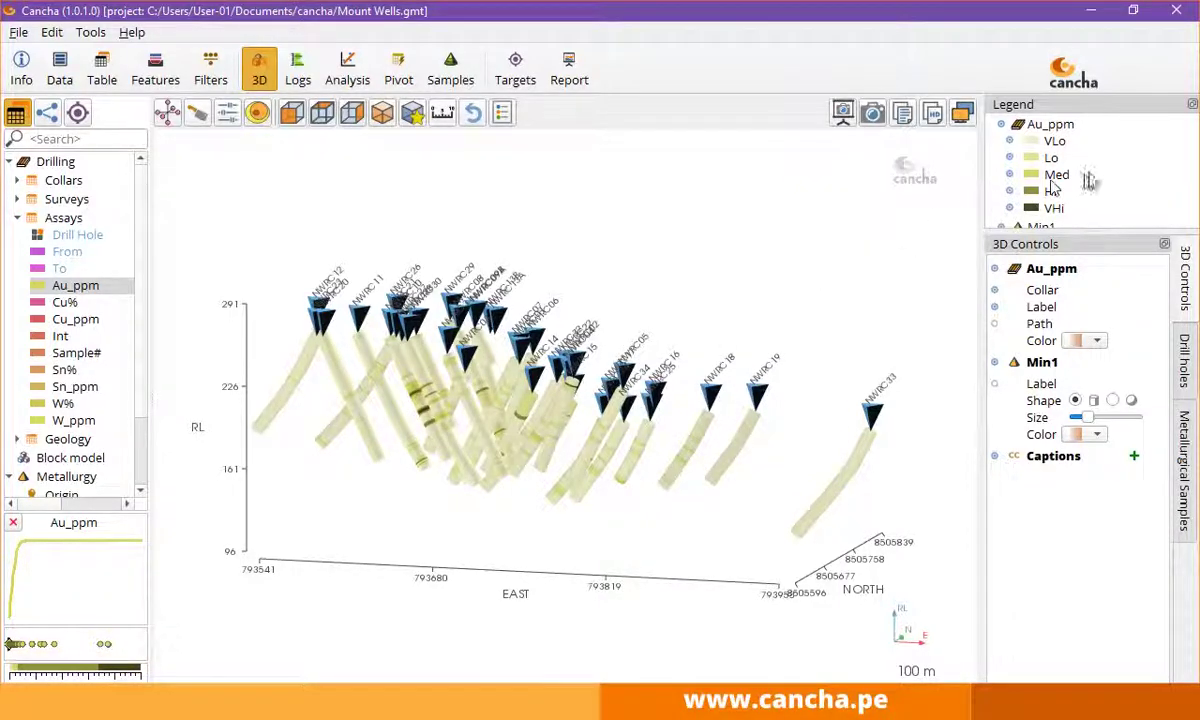
Show the class limits in the Au_ppm legend and place a legend overlay in the upper right of the 3D scene.
right_click(1080, 172)
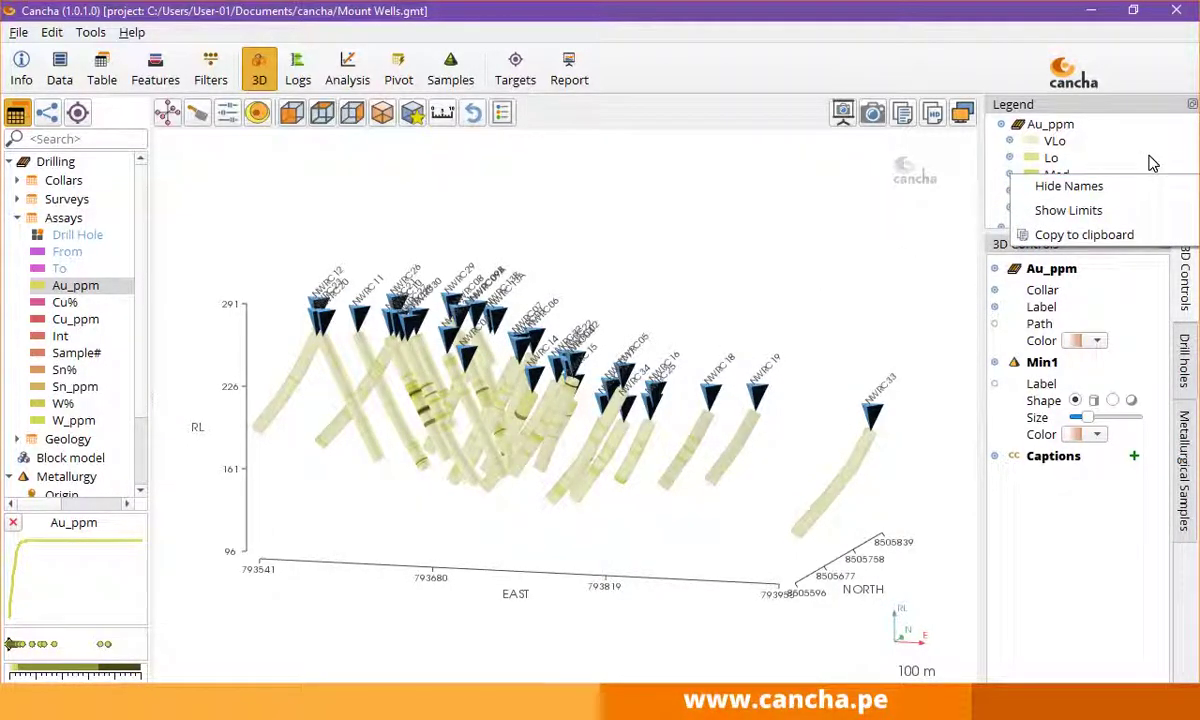
click(1108, 210)
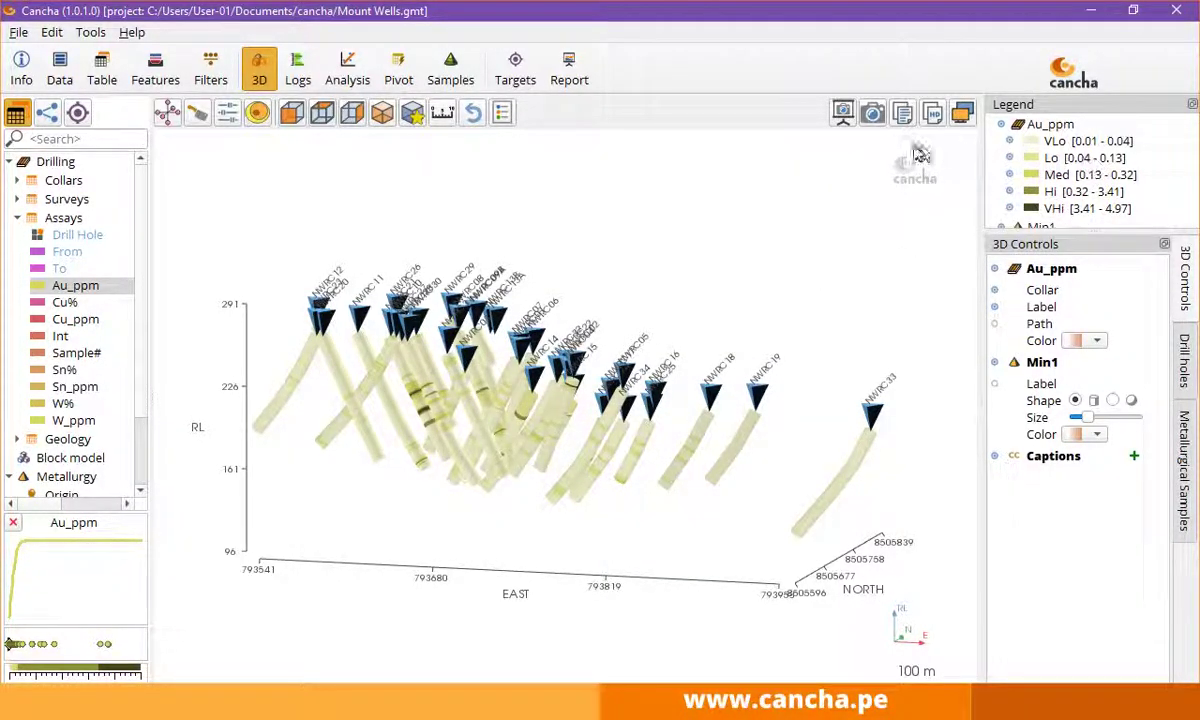
click(503, 113)
drag(231, 183, 835, 206)
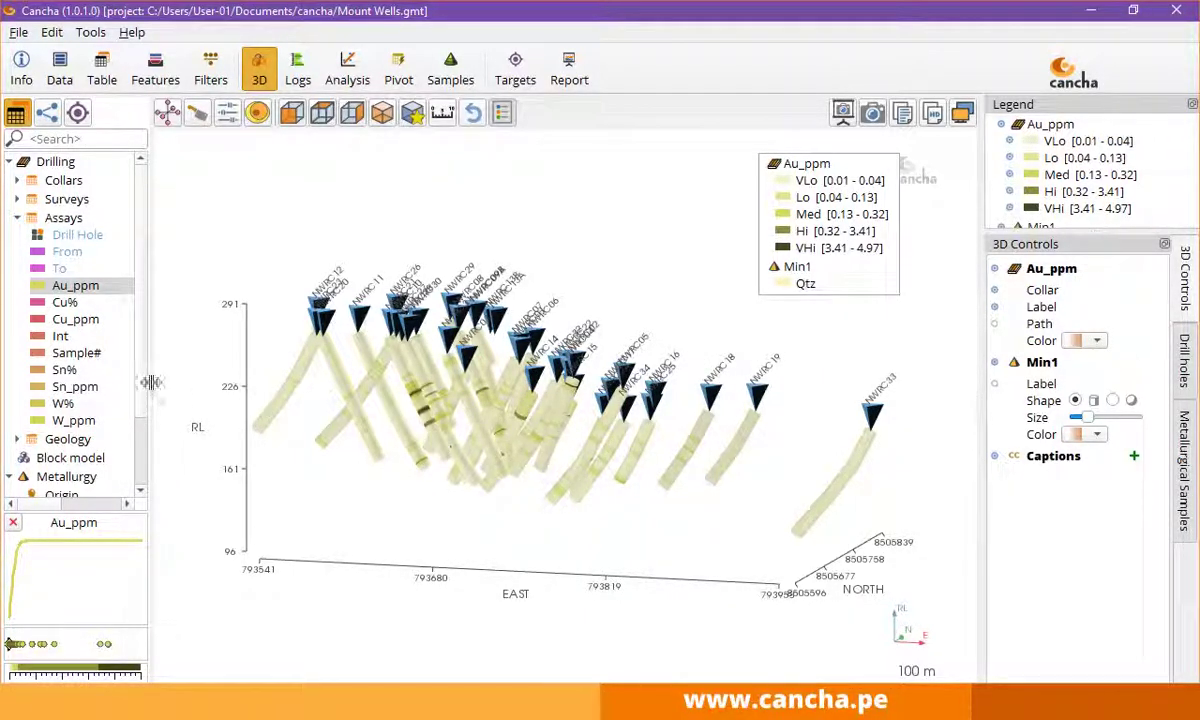
Colour the drill holes in 3D by the Lith1 geology variable and view them from a steeper angle.
scroll(85, 410, down, 2)
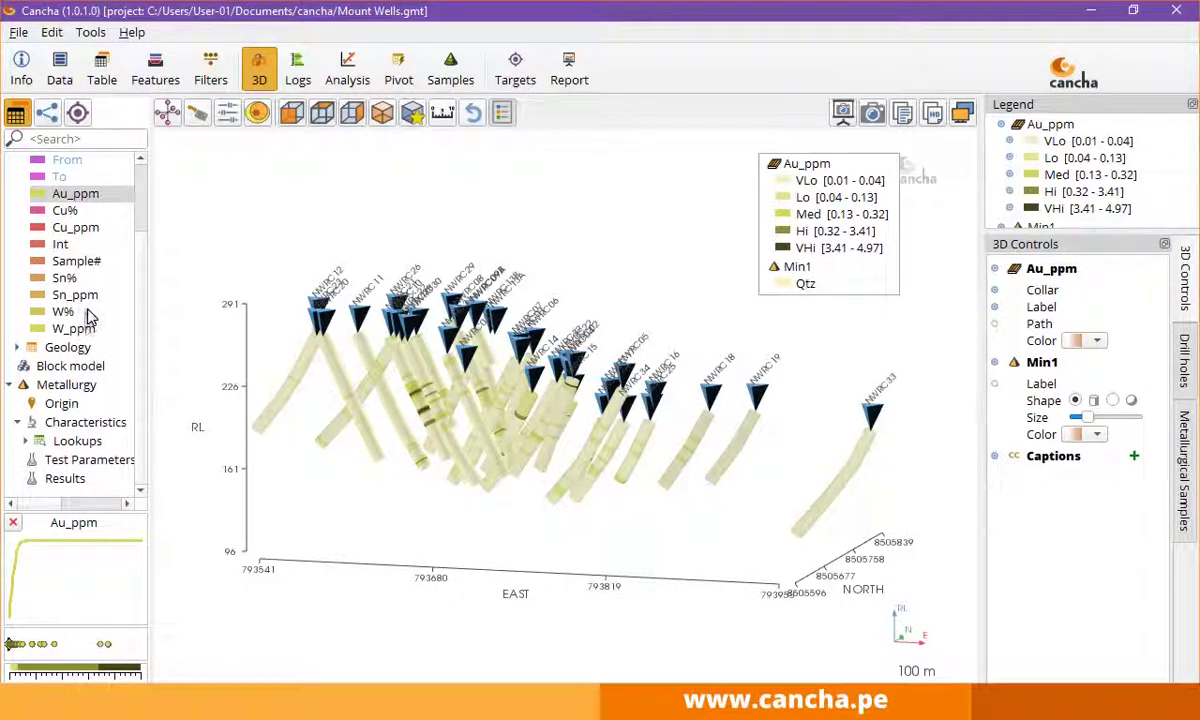
click(66, 347)
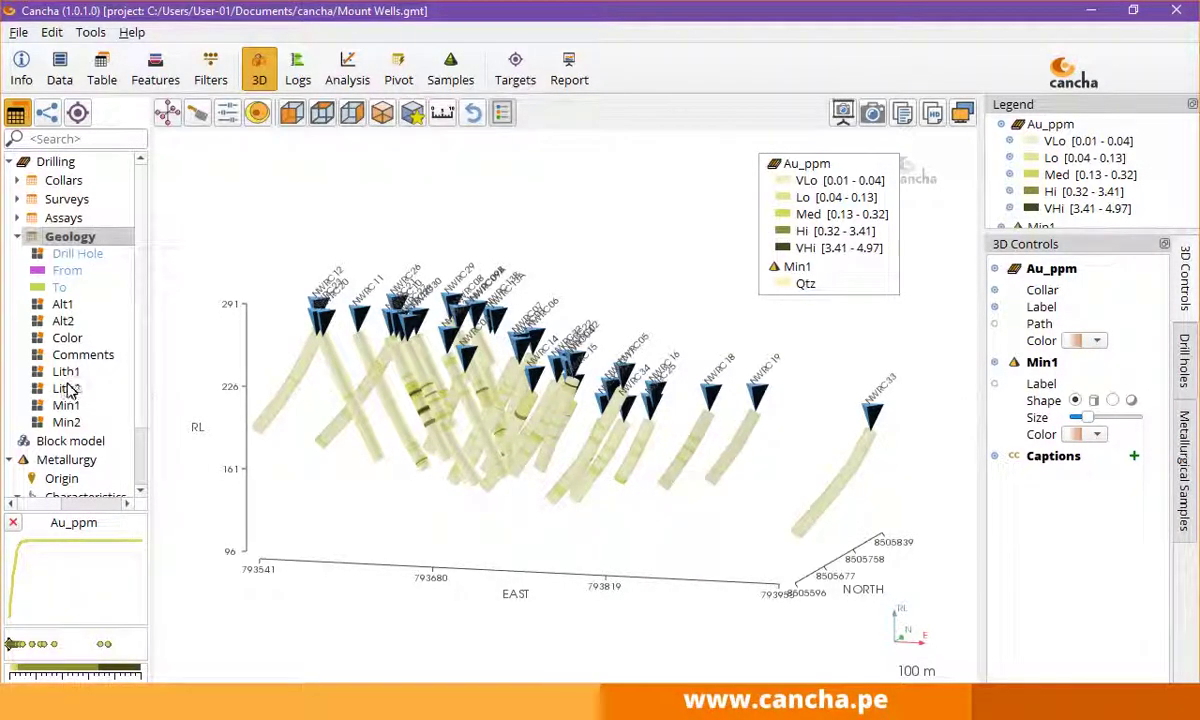
click(66, 371)
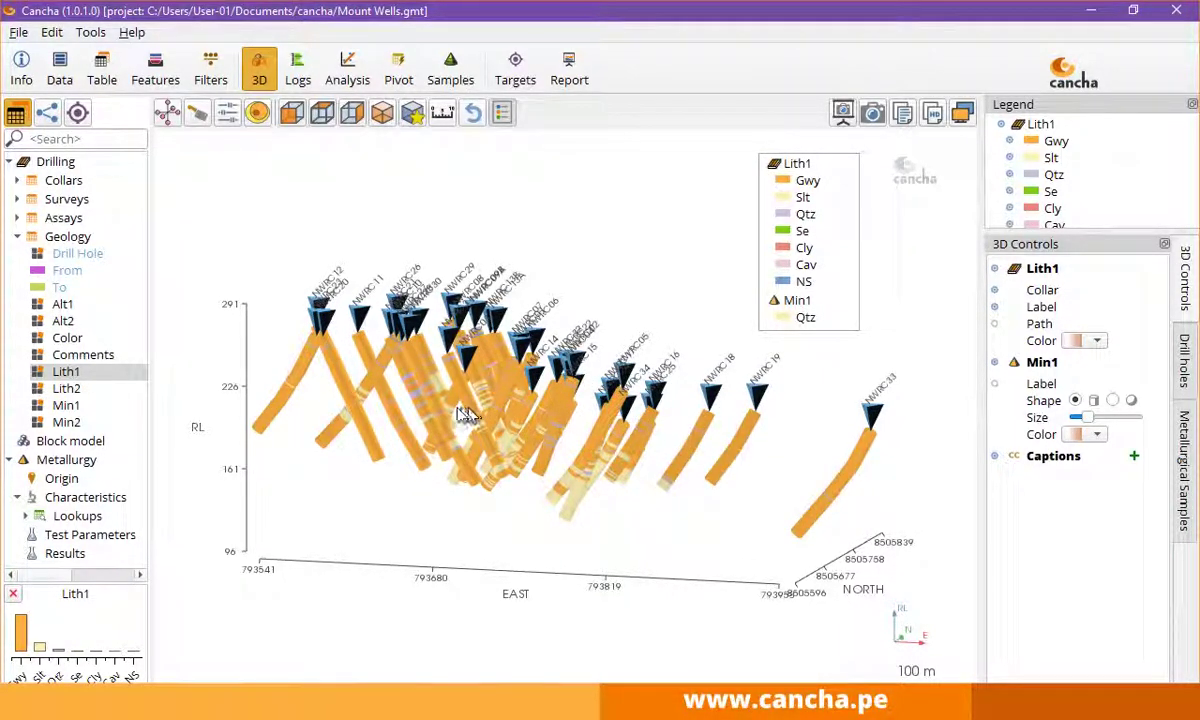
drag(530, 477, 407, 557)
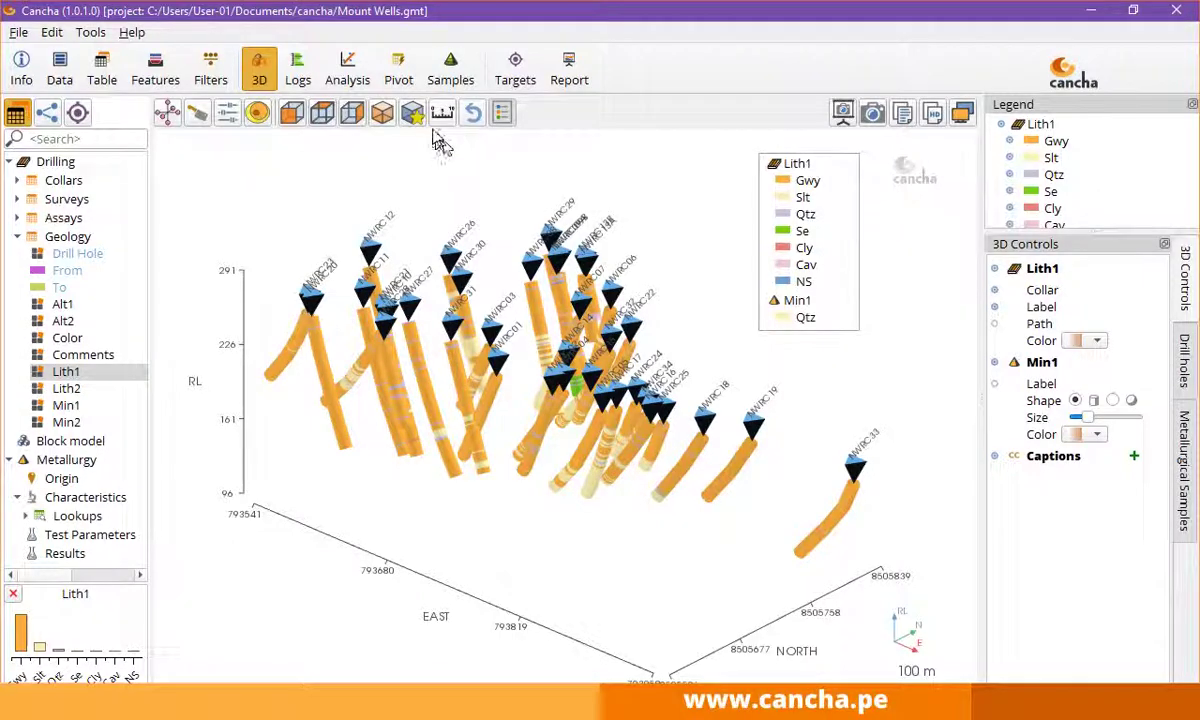
Open the strip log of drill hole NWRC01 and add the Geology Color variable as its last column.
click(298, 68)
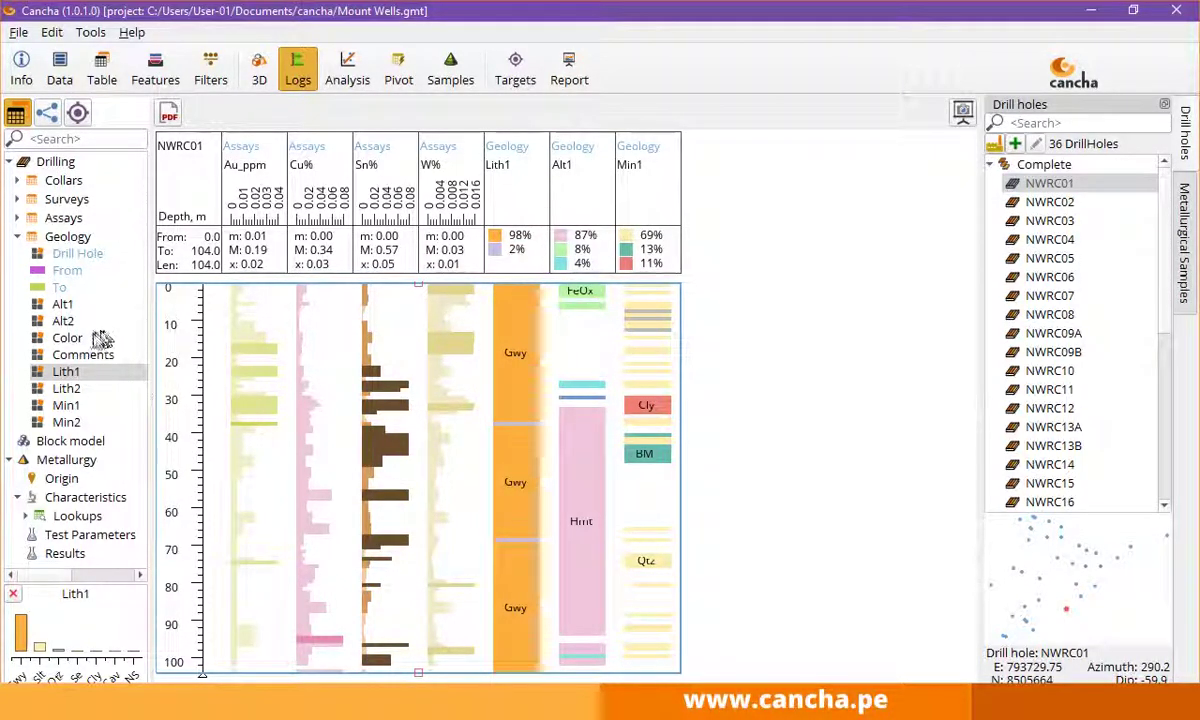
drag(80, 338, 720, 345)
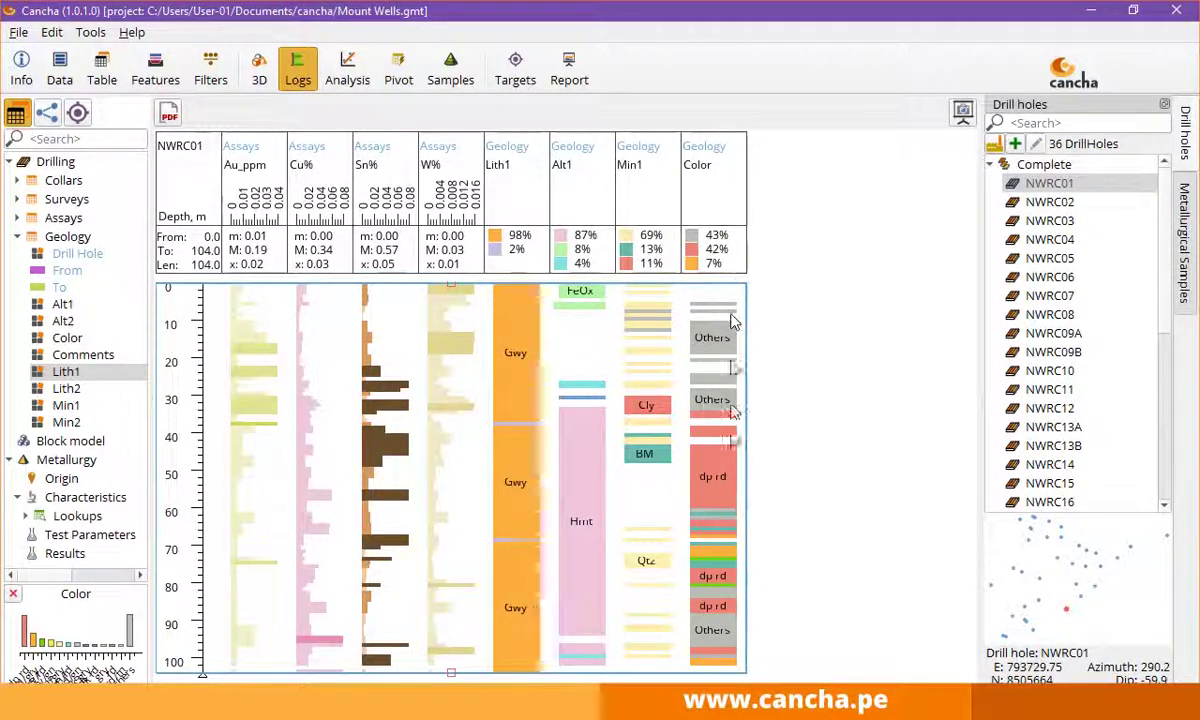
click(743, 180)
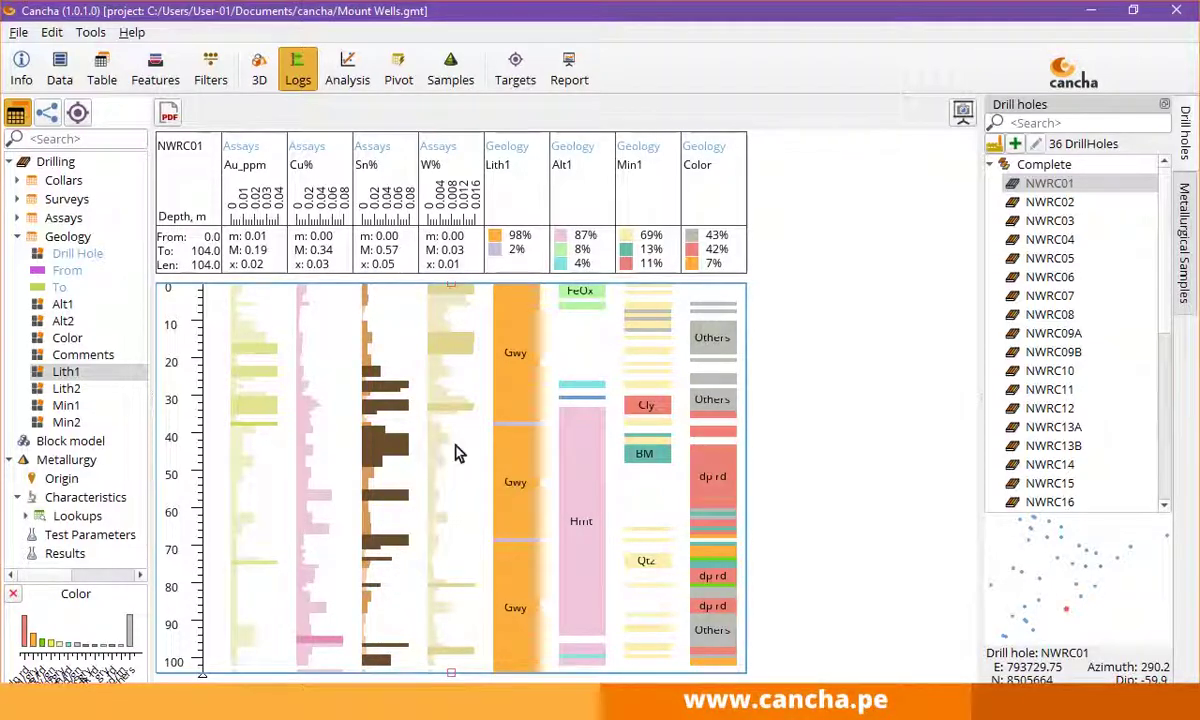
Select the 22 to 51 m interval and the tin-rich 38 to 49 m interval in the NWRC01 log for their statistics.
click(373, 365)
drag(373, 365, 364, 473)
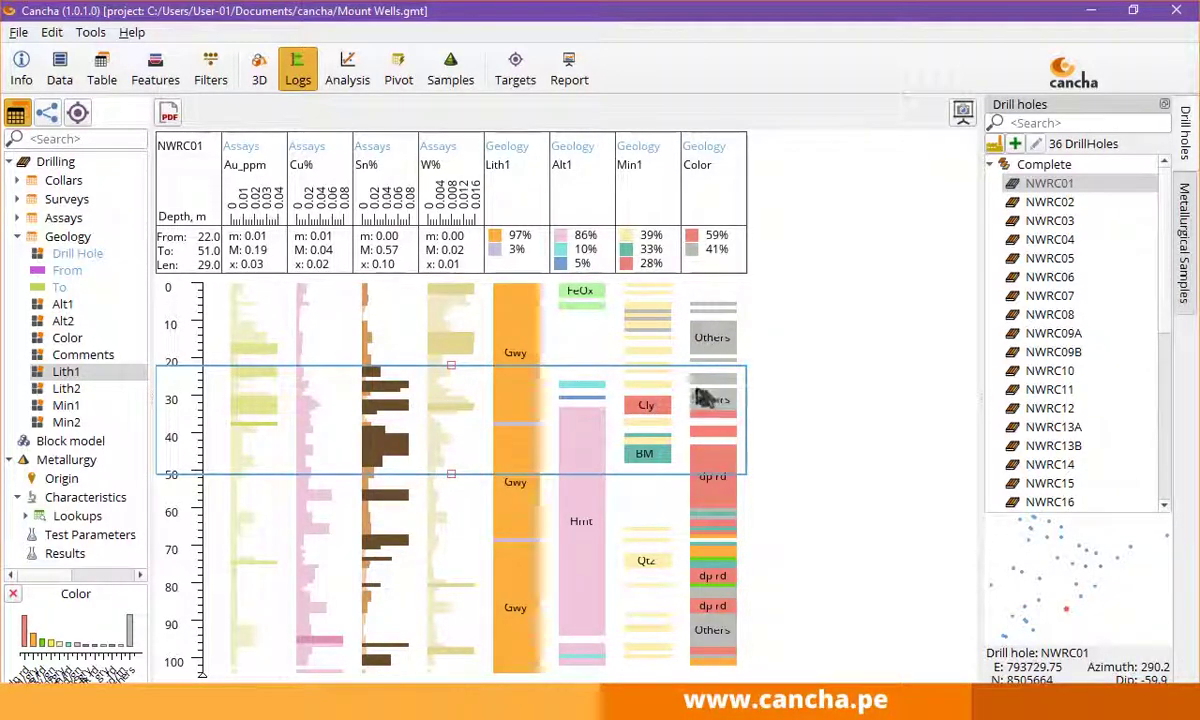
drag(377, 445, 484, 528)
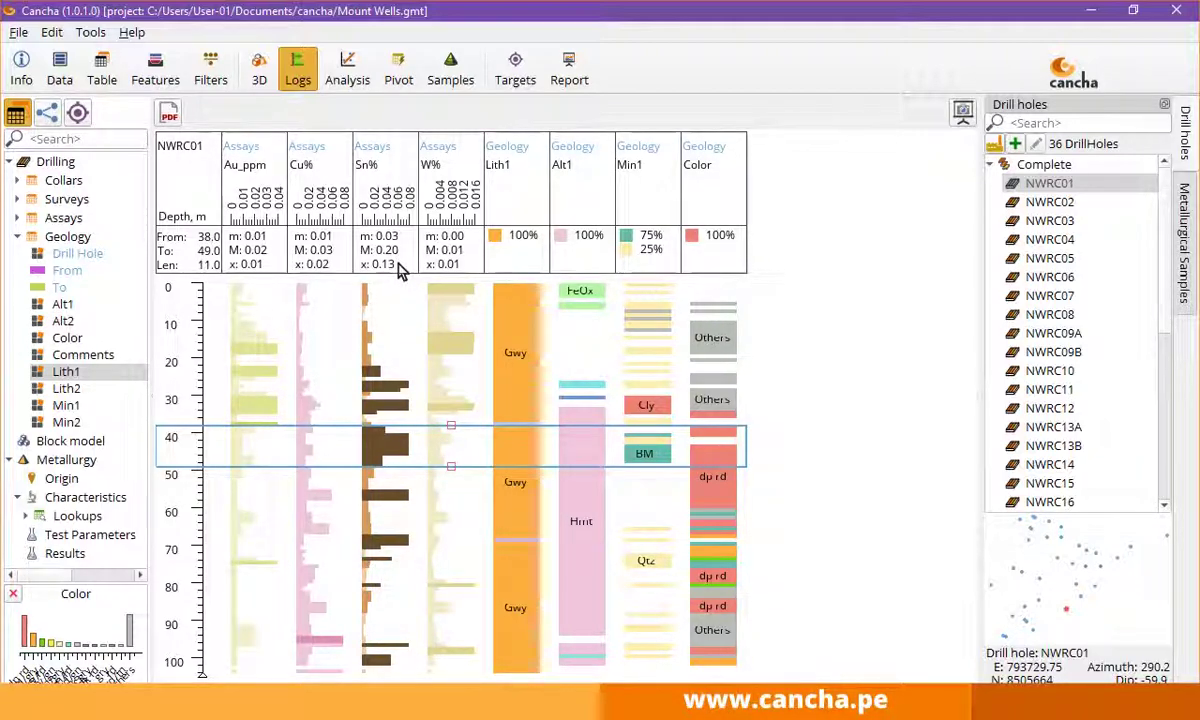
Select the Gwy lithology intervals from 0 to 37 m and from 38 to 68 m in the NWRC01 log.
click(533, 342)
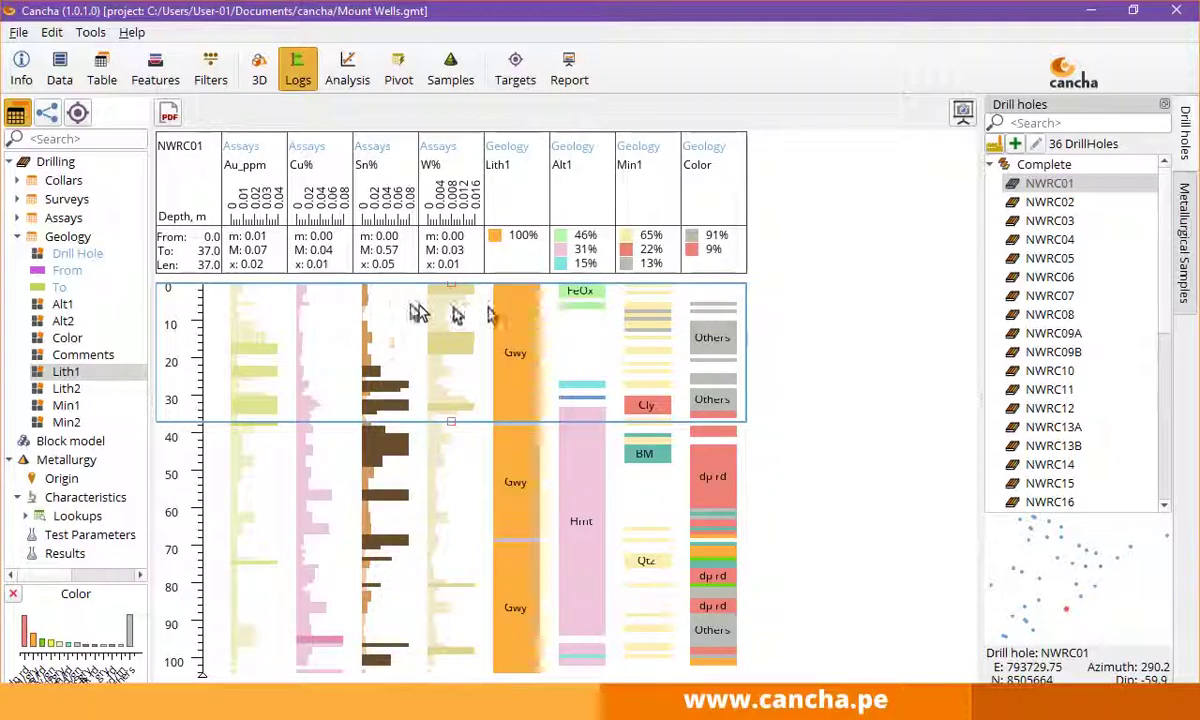
click(512, 458)
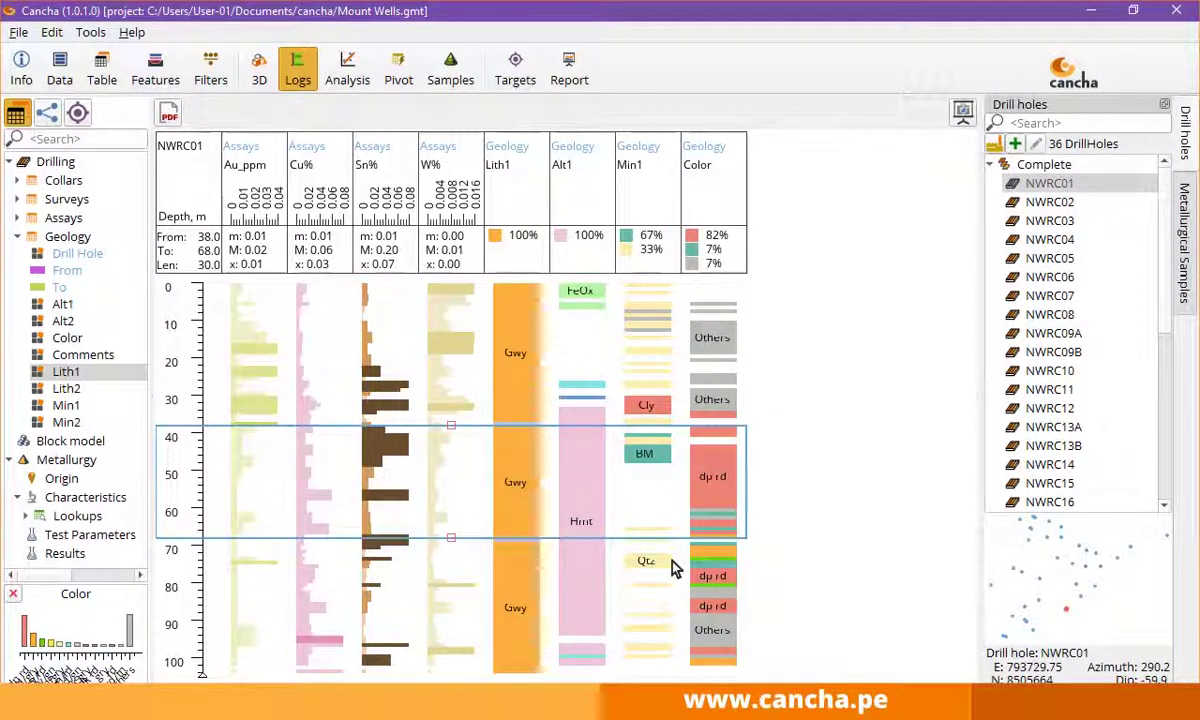
click(464, 456)
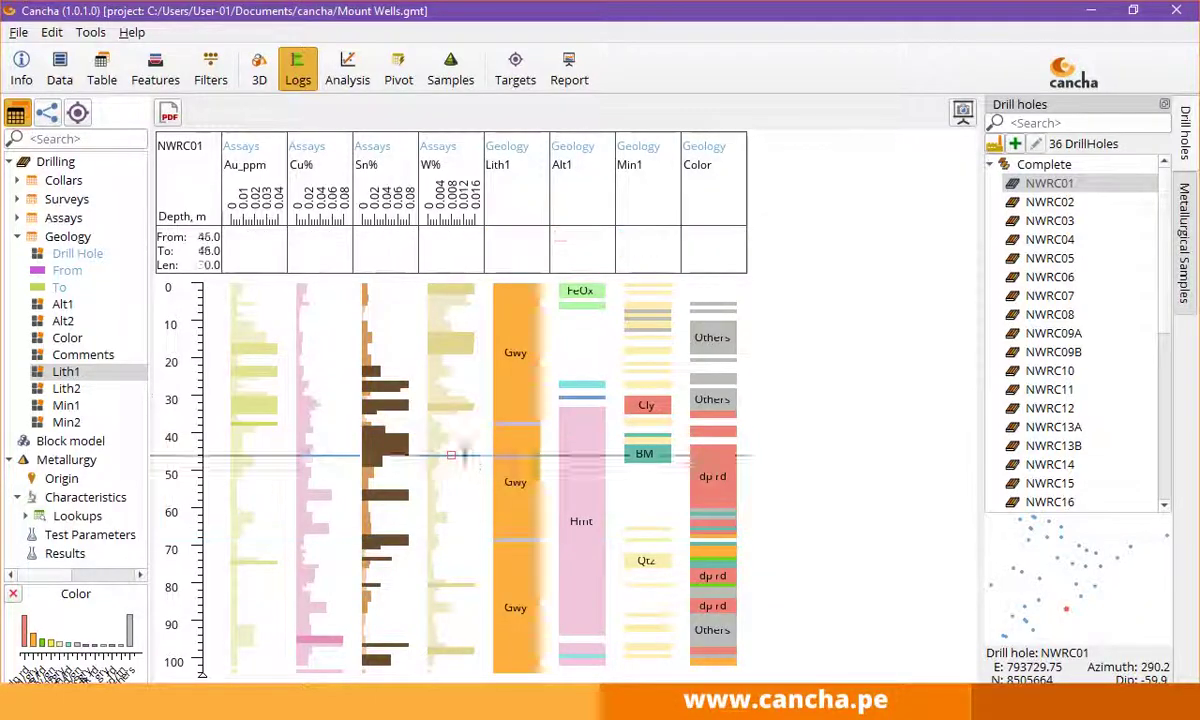
Select the thin Lith1 quartz interval from 37 to 38 m and examine its assays, alteration and mineralisation up close.
click(506, 425)
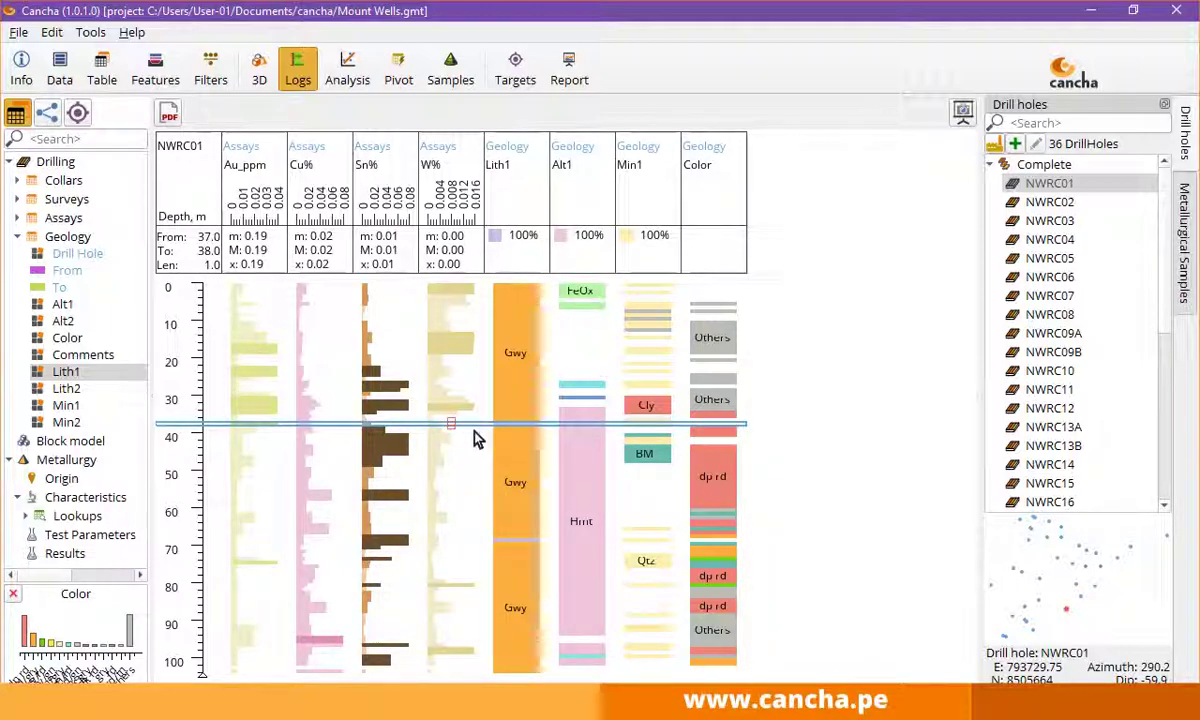
scroll(465, 428, up, 1)
scroll(465, 428, up, 4)
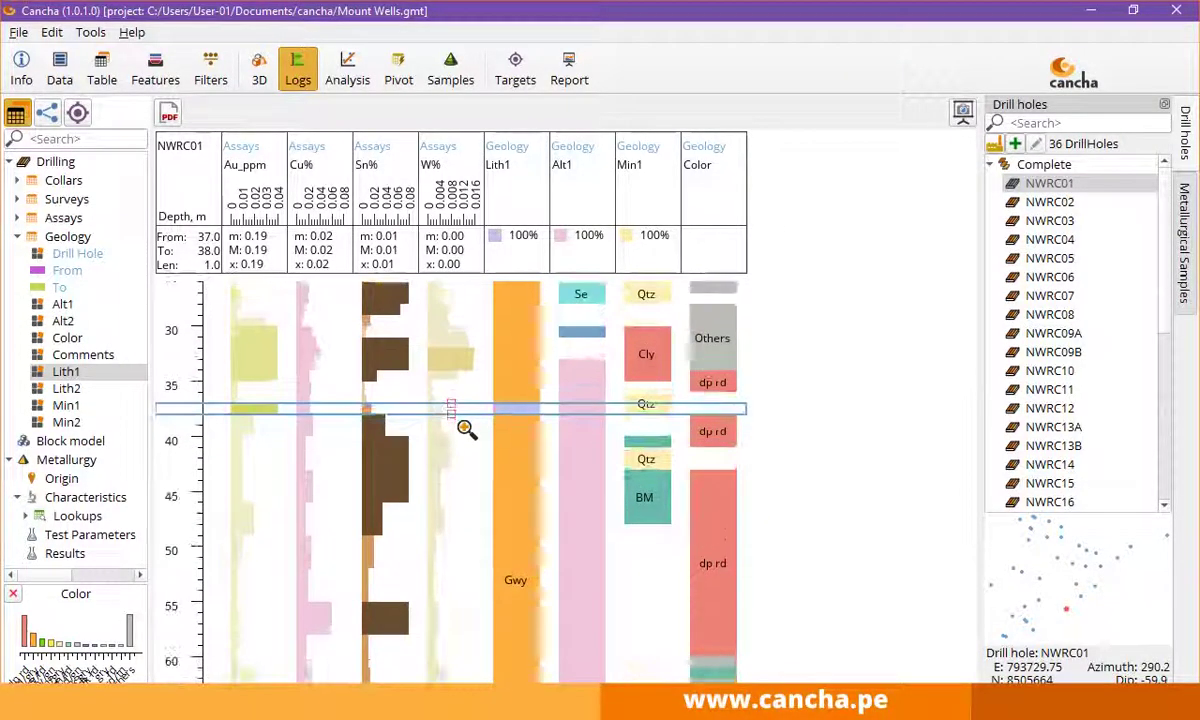
scroll(465, 428, up, 1)
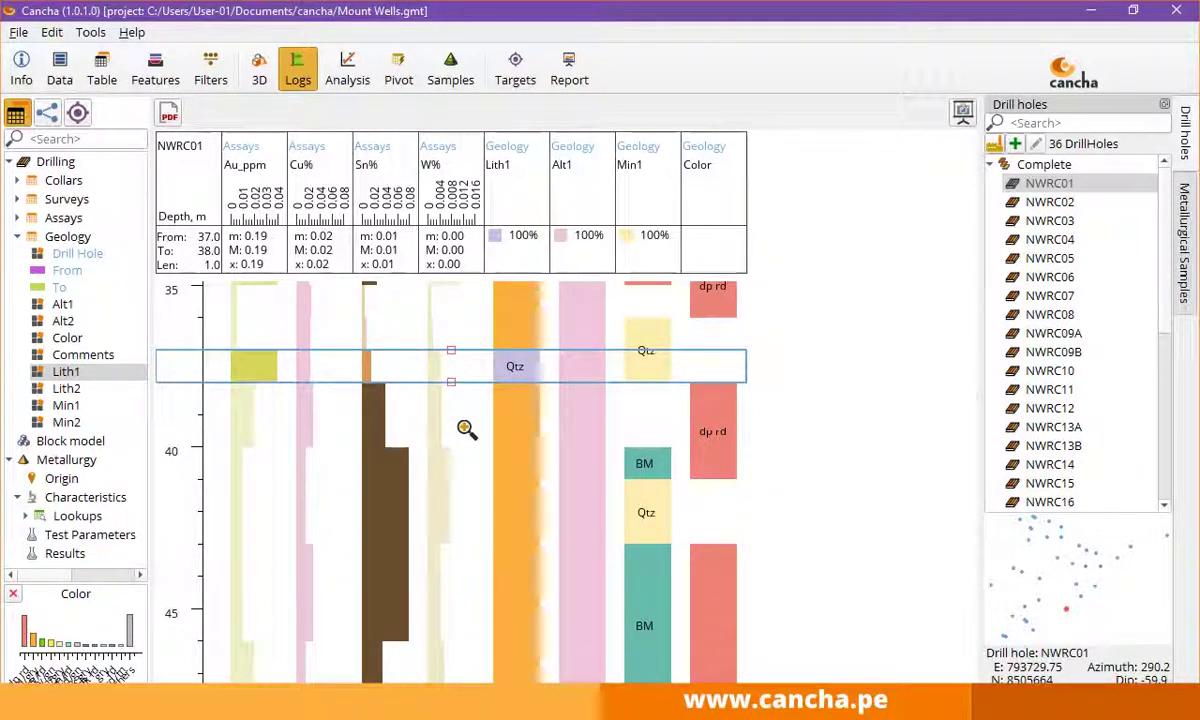
scroll(465, 428, up, 2)
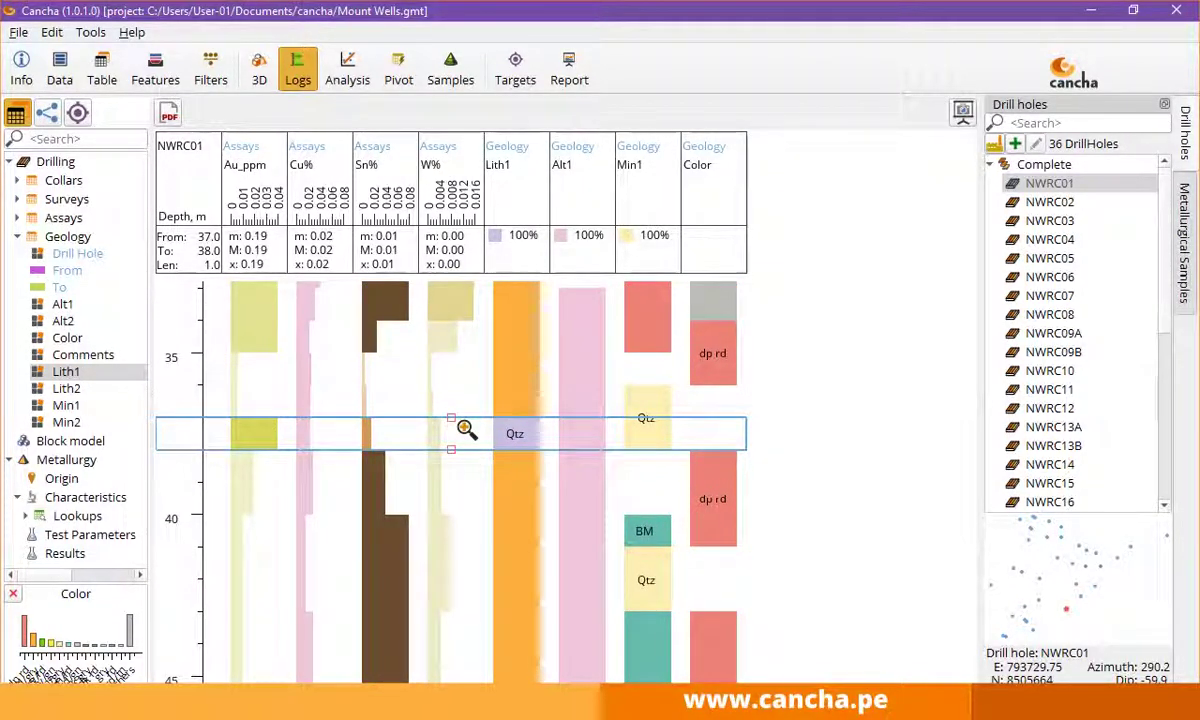
scroll(465, 450, up, 3)
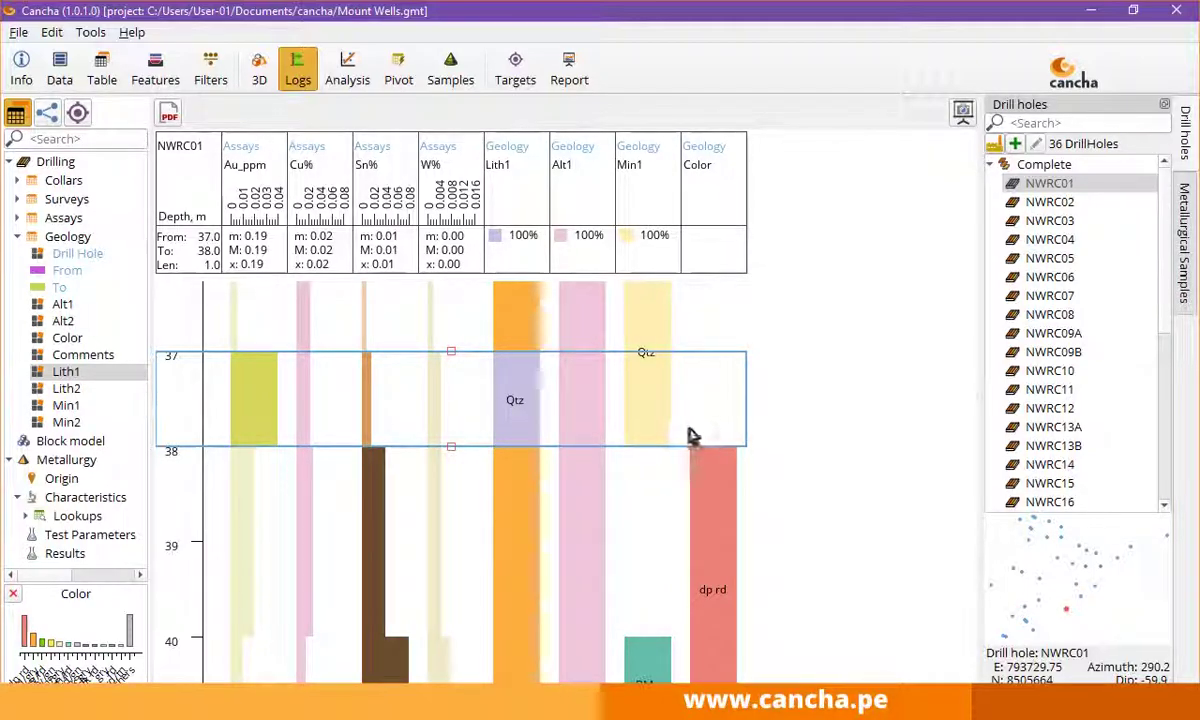
scroll(675, 430, down, 5)
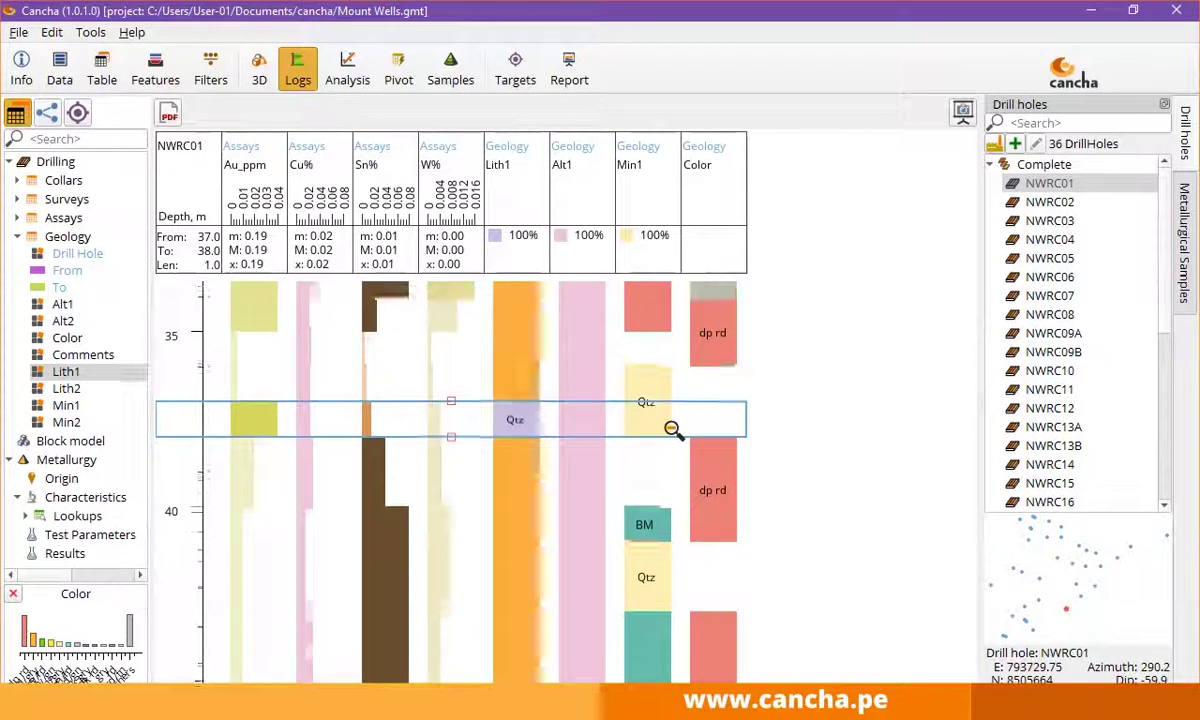
scroll(671, 432, down, 5)
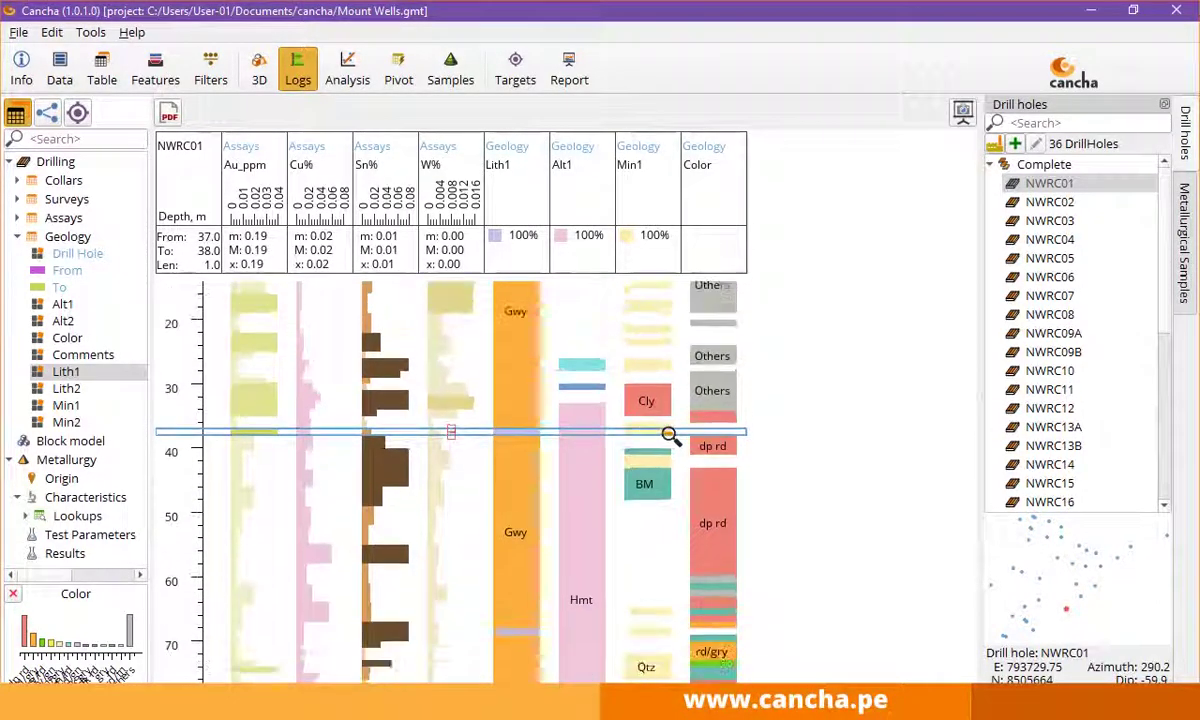
scroll(670, 436, up, 3)
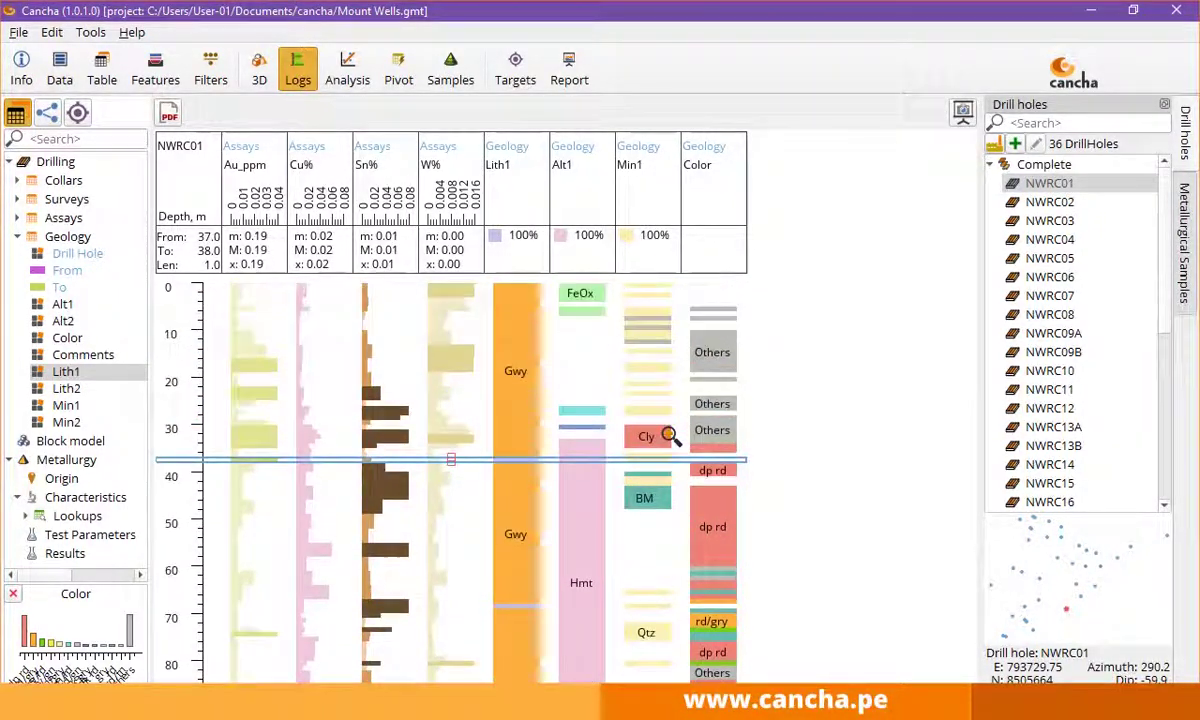
scroll(670, 436, down, 2)
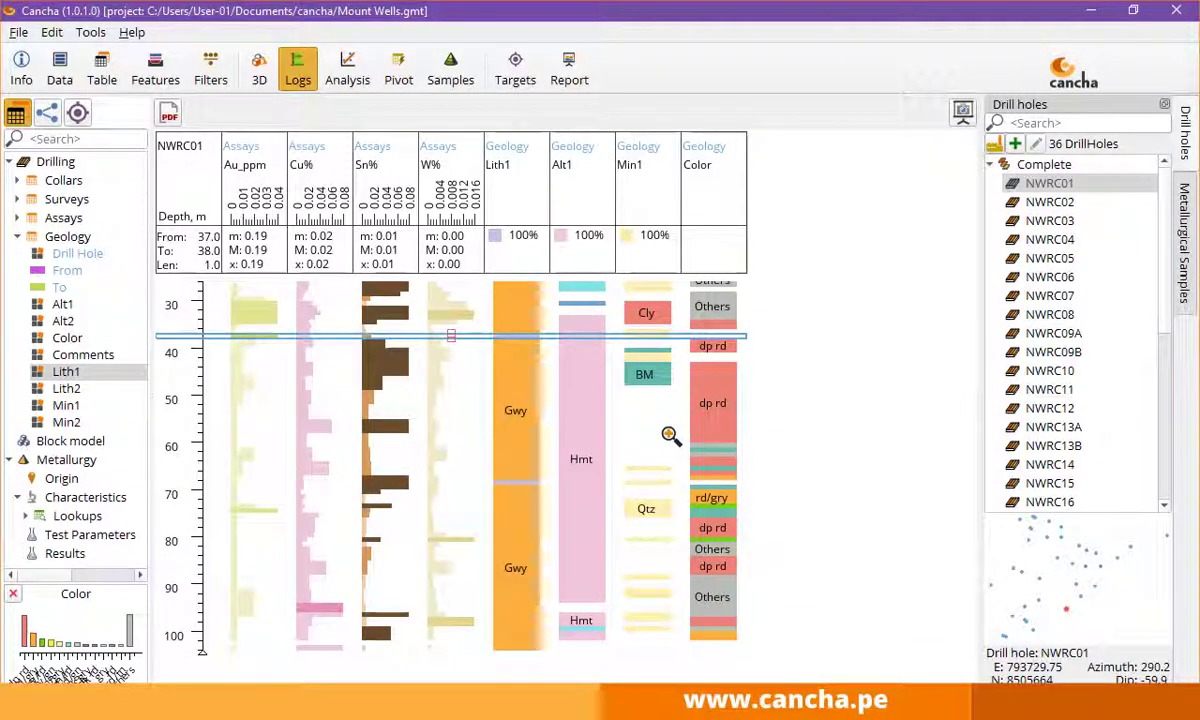
scroll(670, 436, up, 4)
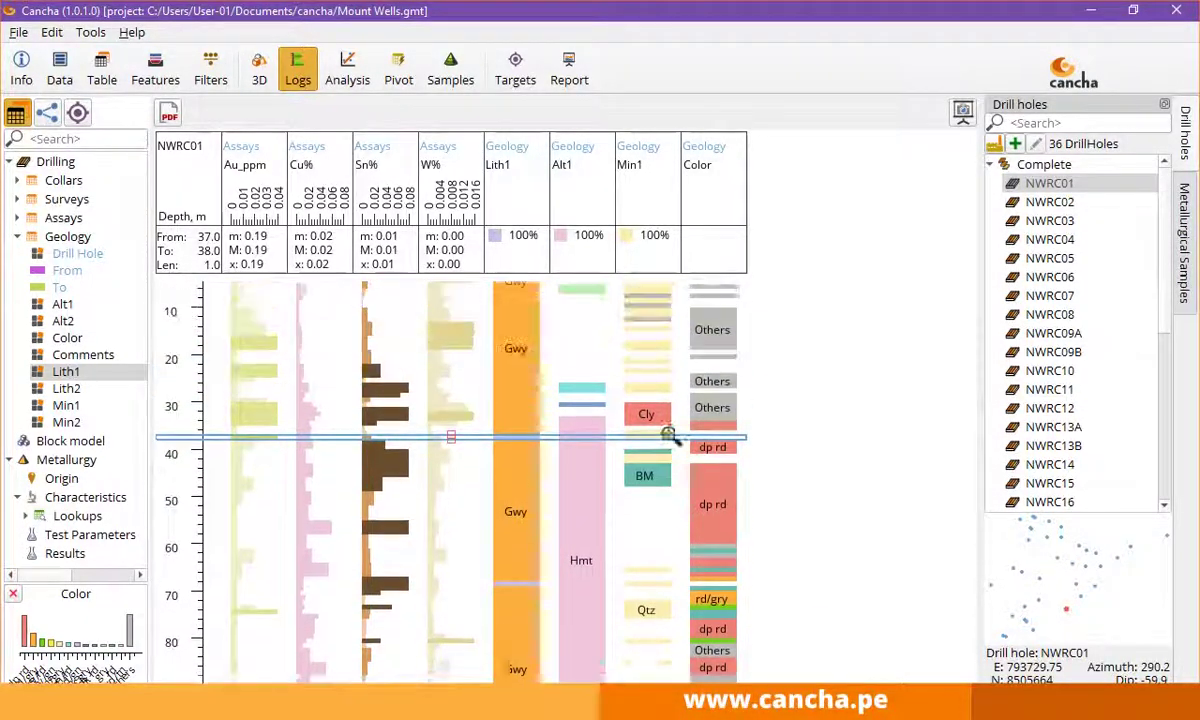
scroll(670, 436, down, 1)
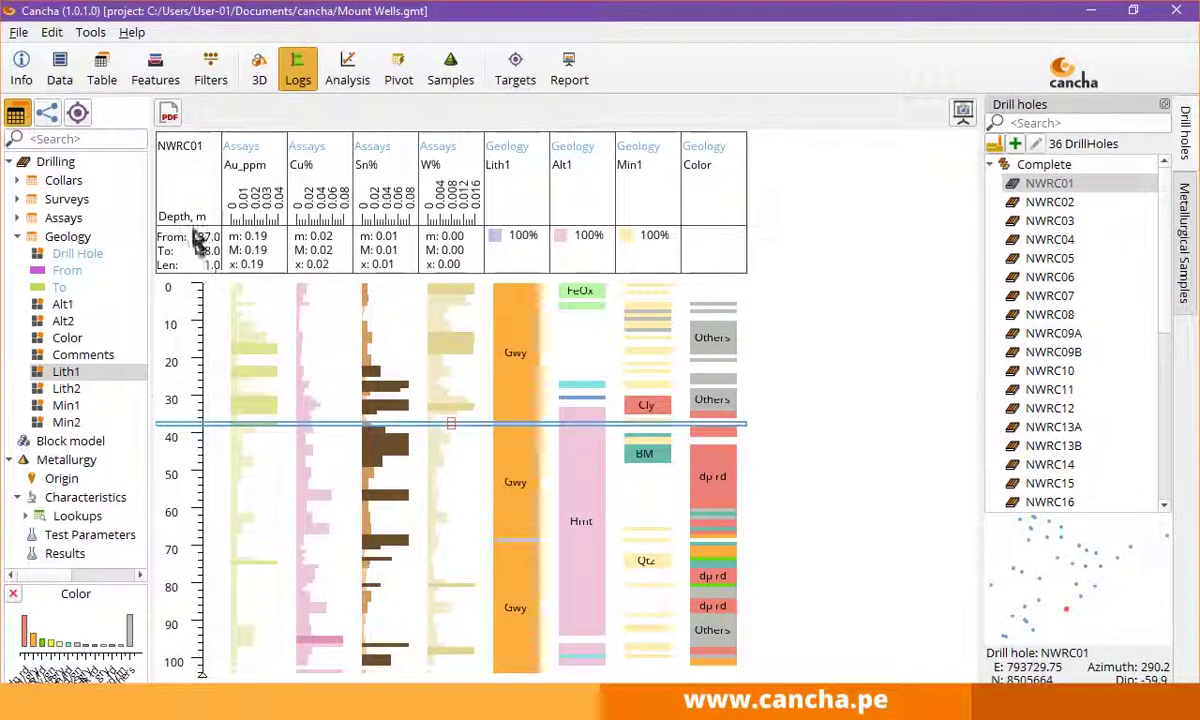
click(285, 213)
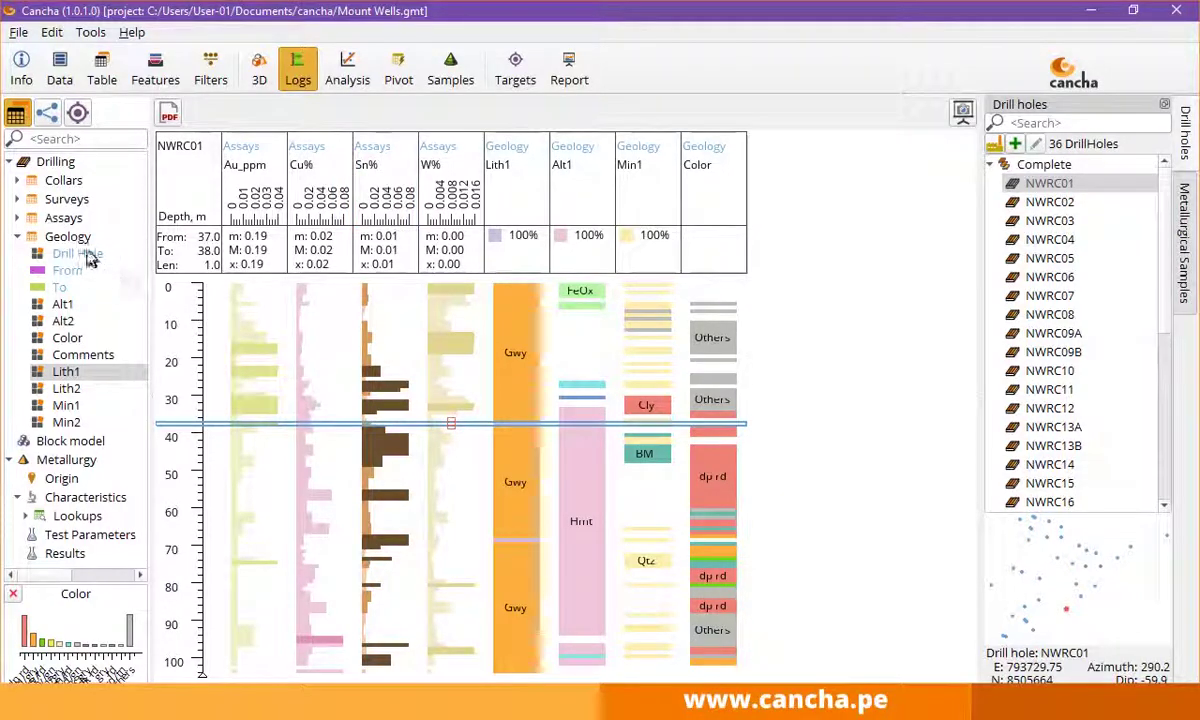
Open the legend of the Sn% assay variable and set the upper limit of its Lo range to 0.08.
click(58, 218)
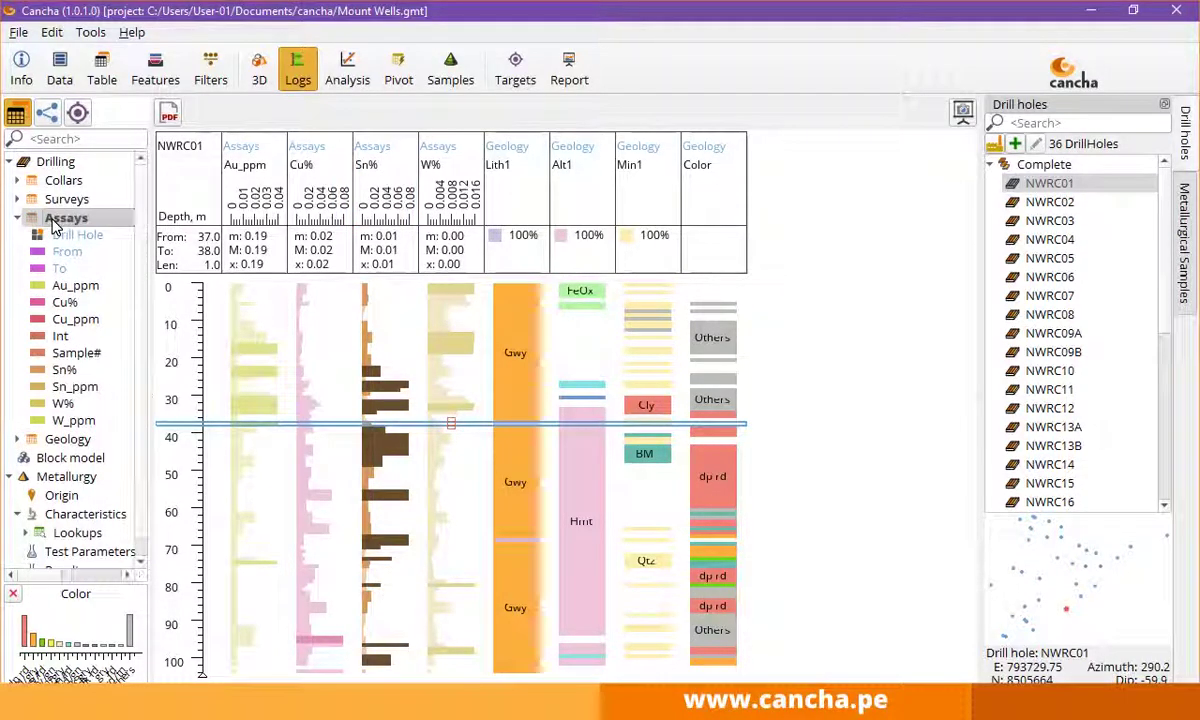
click(64, 370)
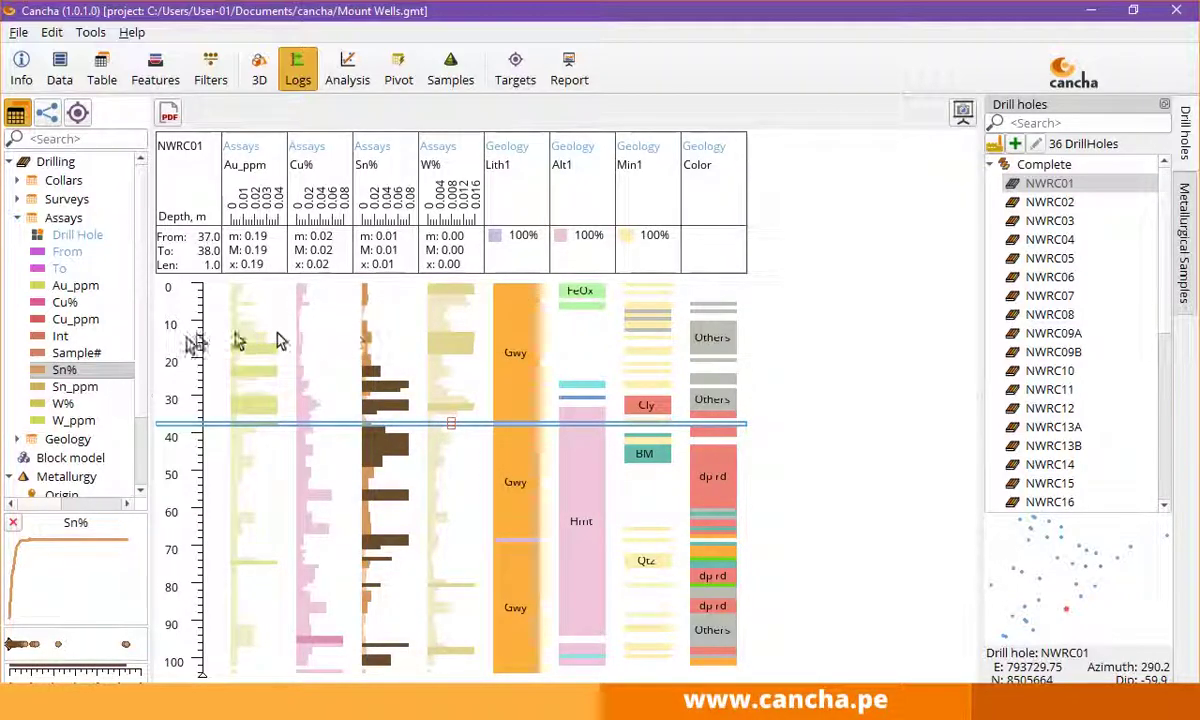
right_click(64, 372)
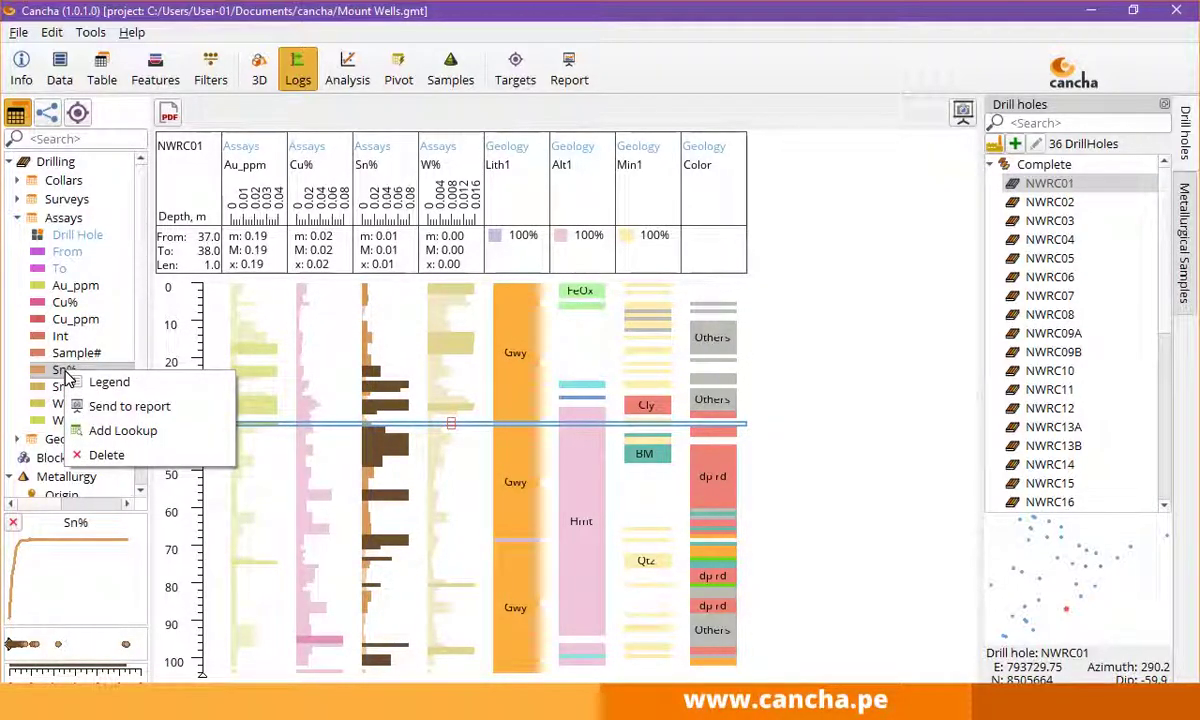
click(99, 386)
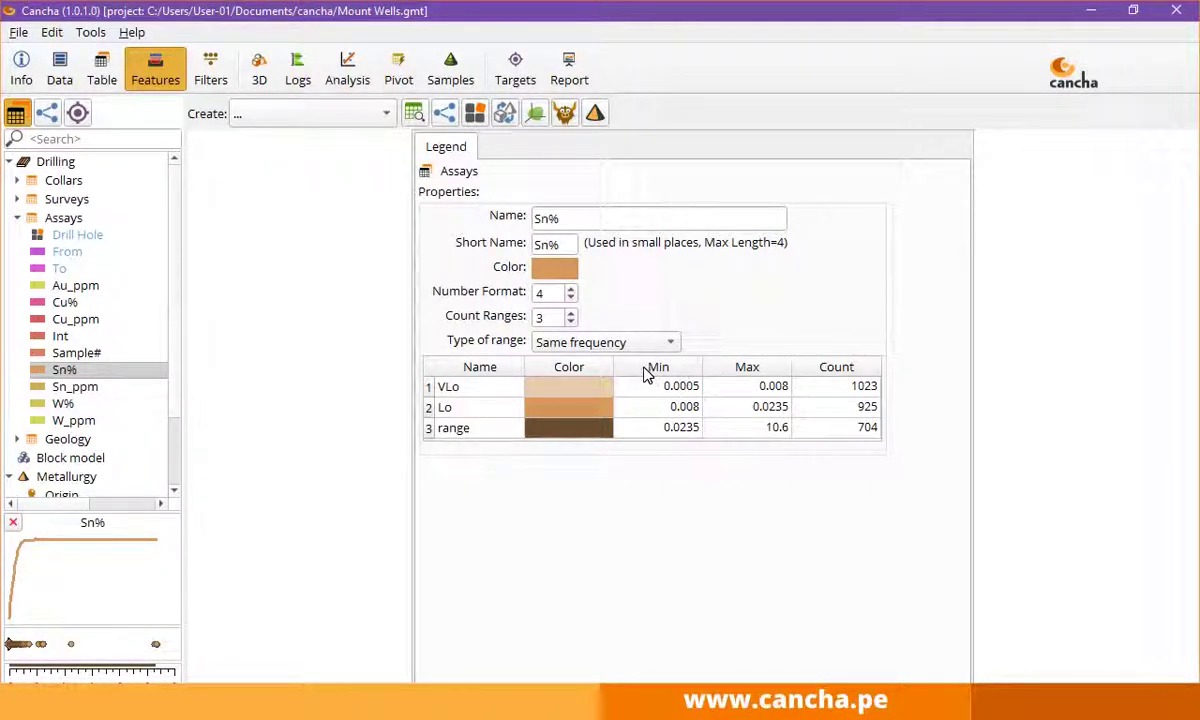
double_click(758, 413)
text(0)
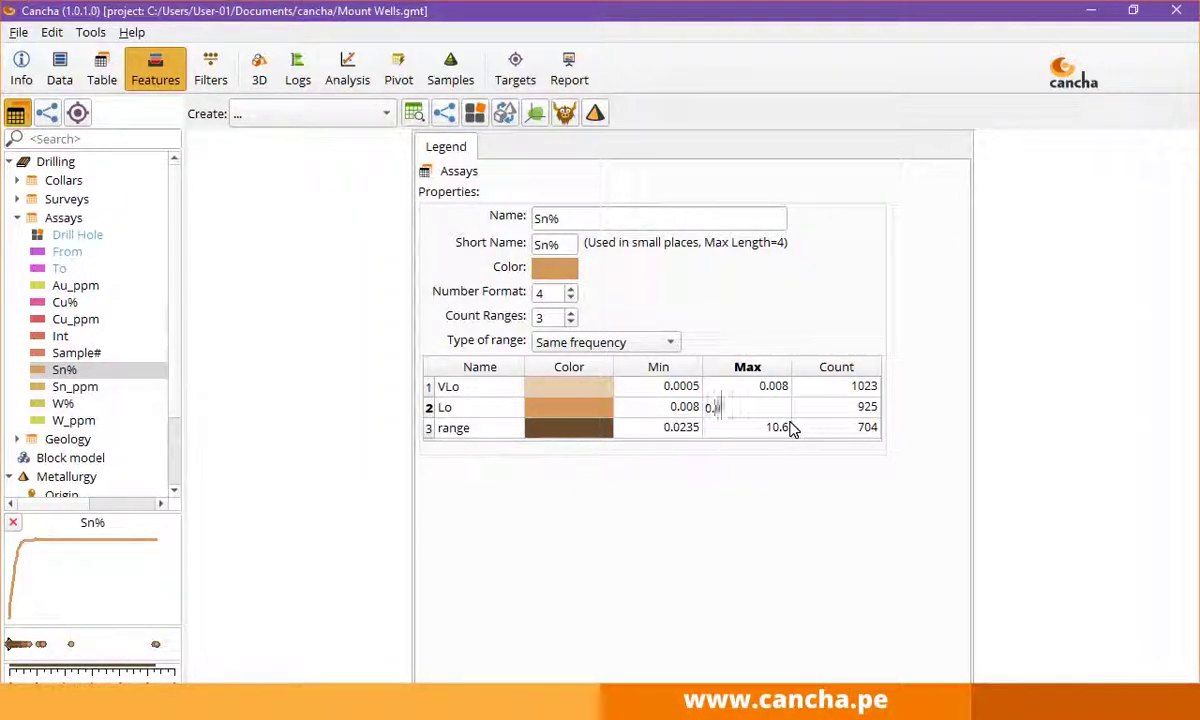
text(.008)
key(Return)
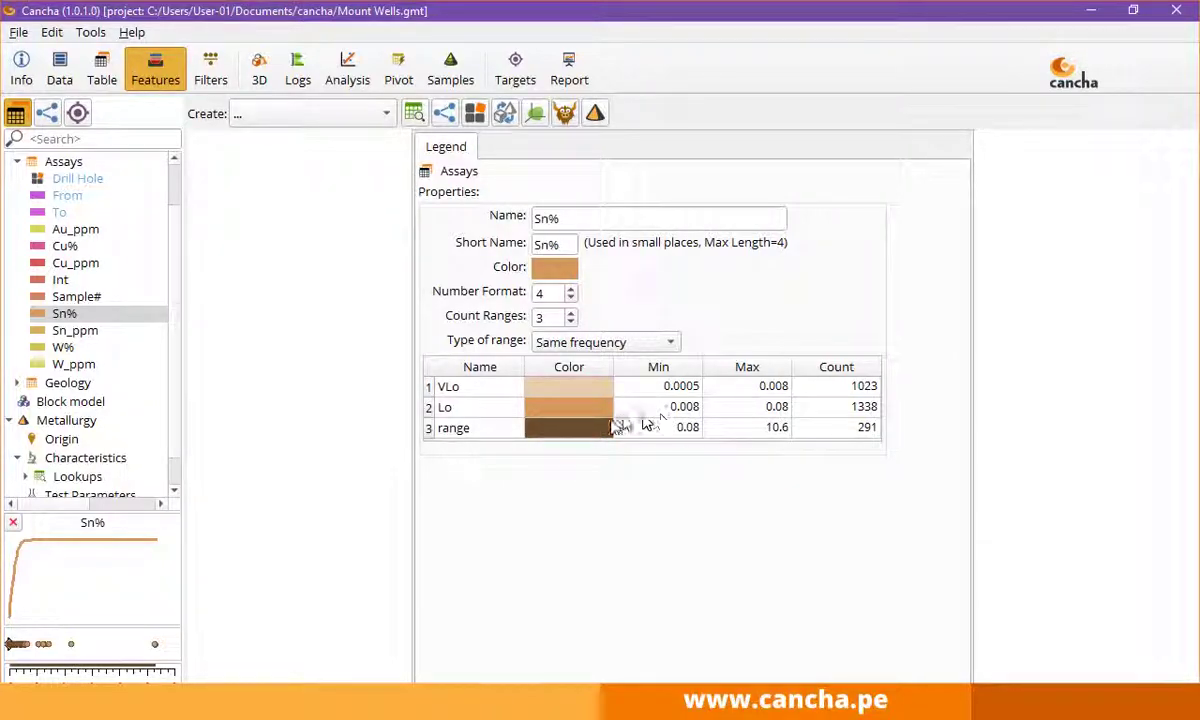
Change the legend colour of Sn% to light blue and return to the NWRC01 strip log.
click(556, 270)
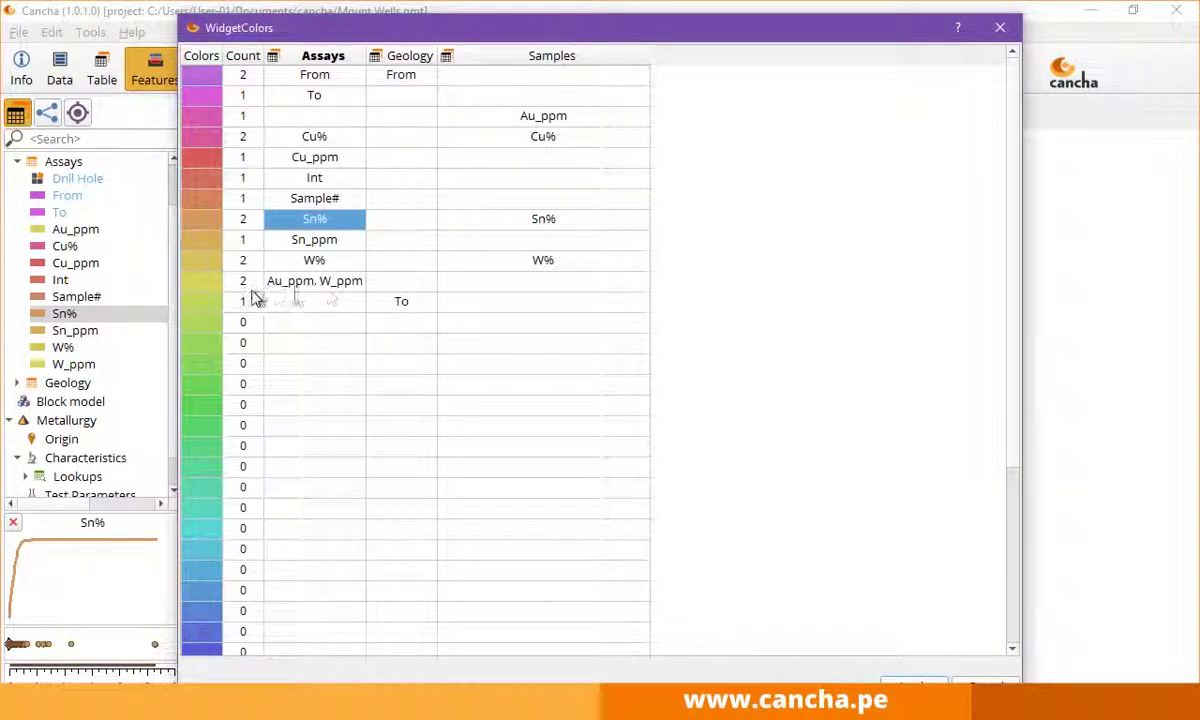
click(208, 558)
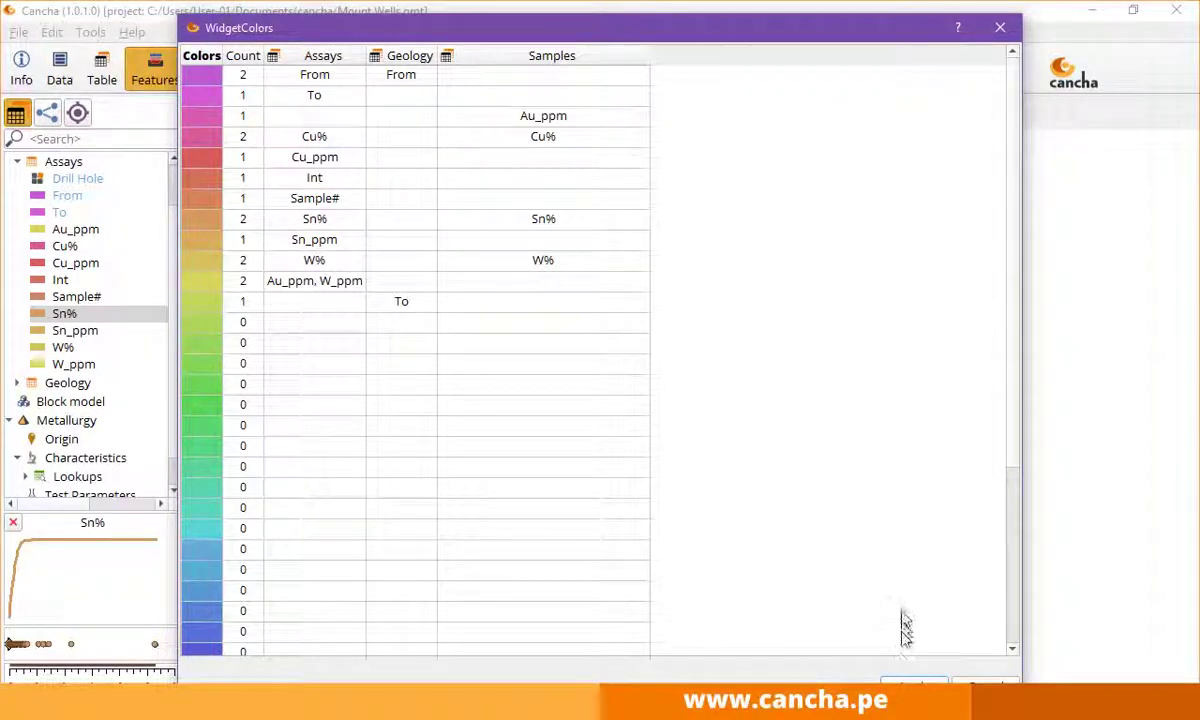
click(914, 686)
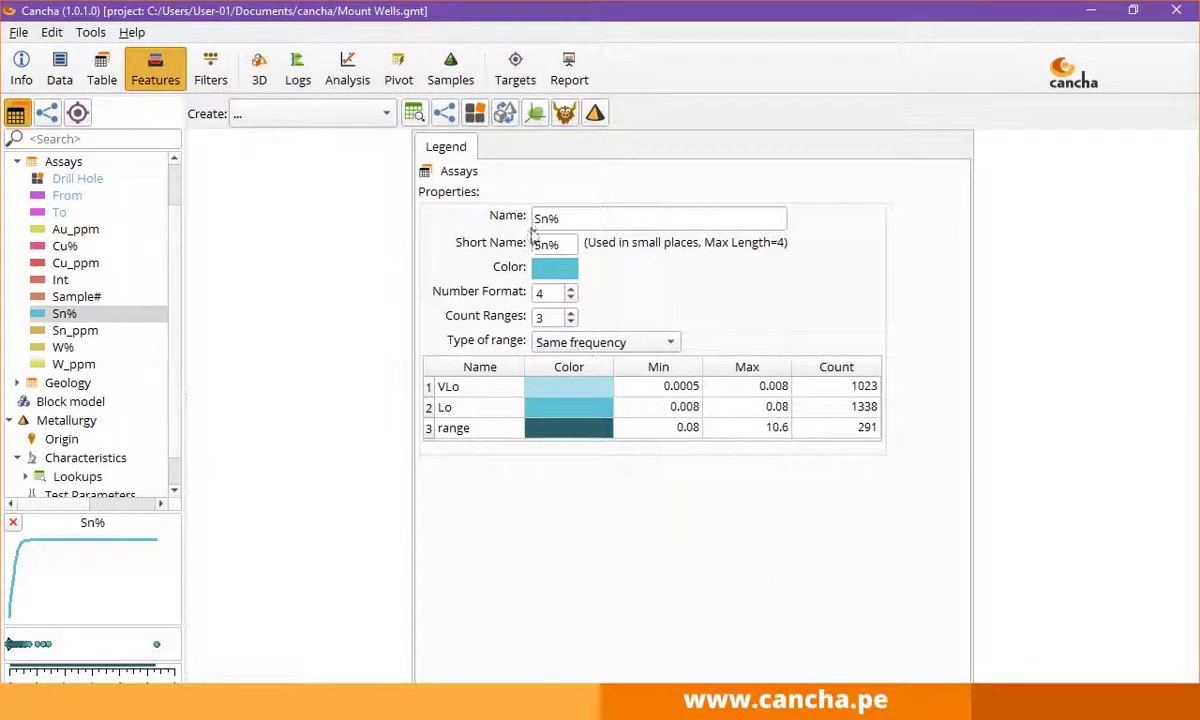
click(300, 72)
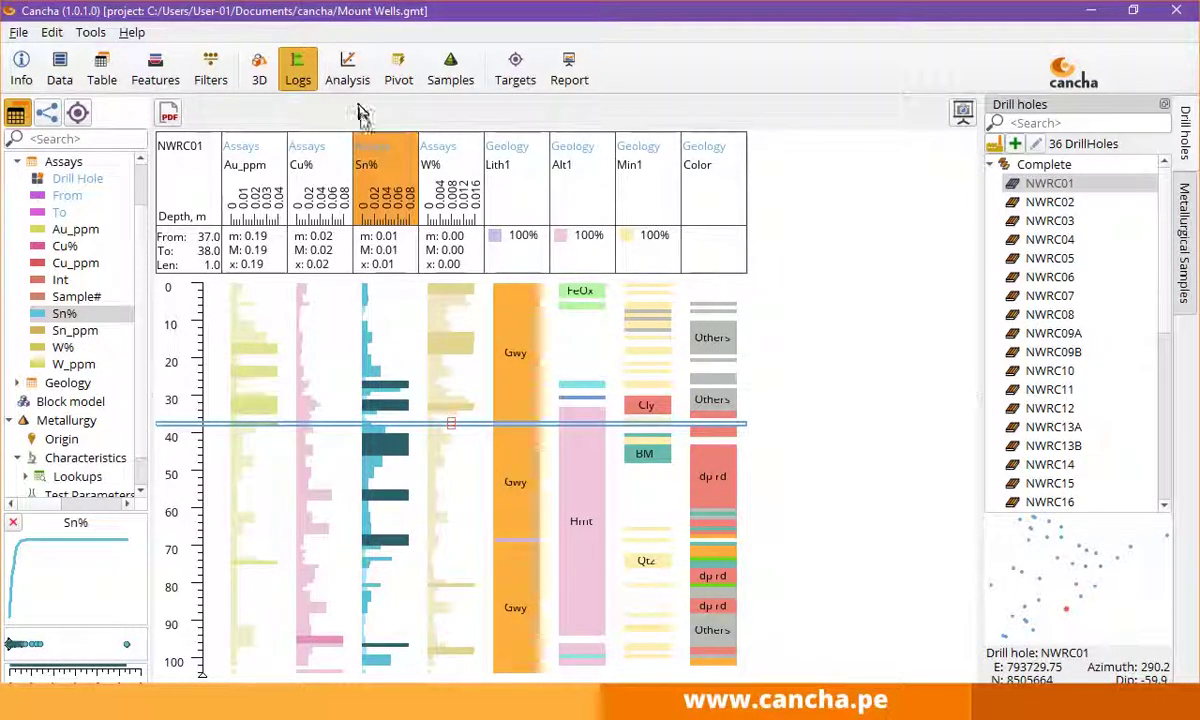
Review the colour ranges in the Cu% assay legend, returning to the strip log when done.
click(325, 192)
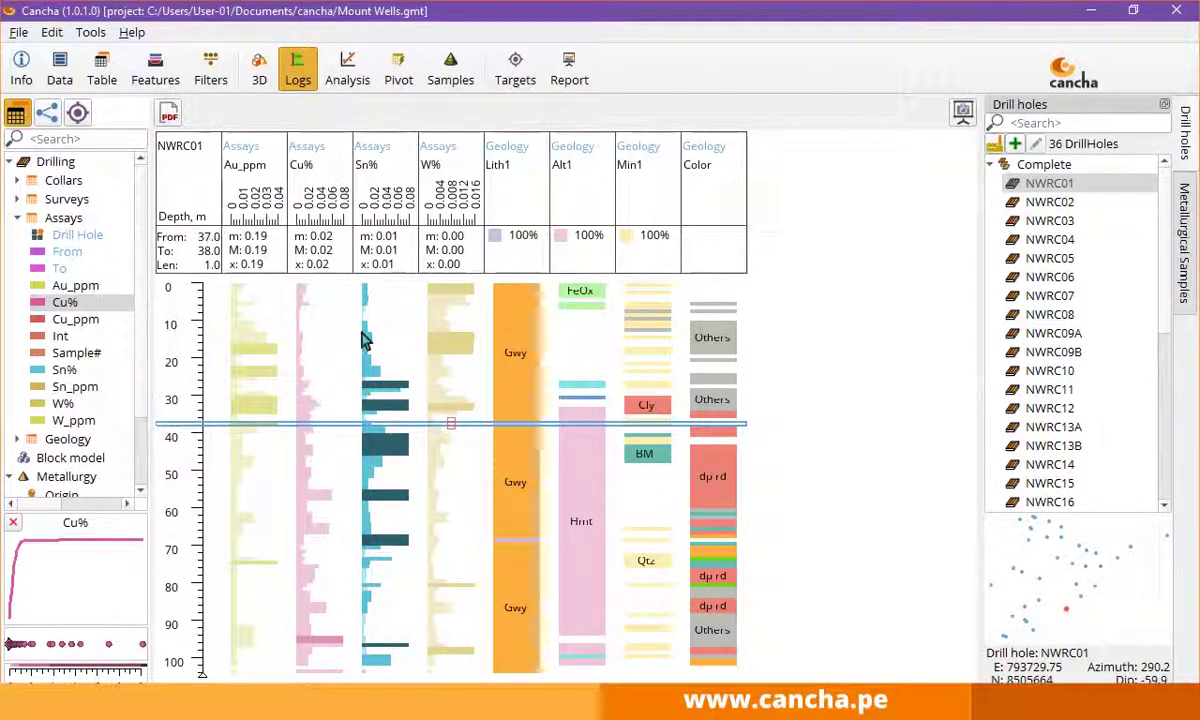
right_click(52, 304)
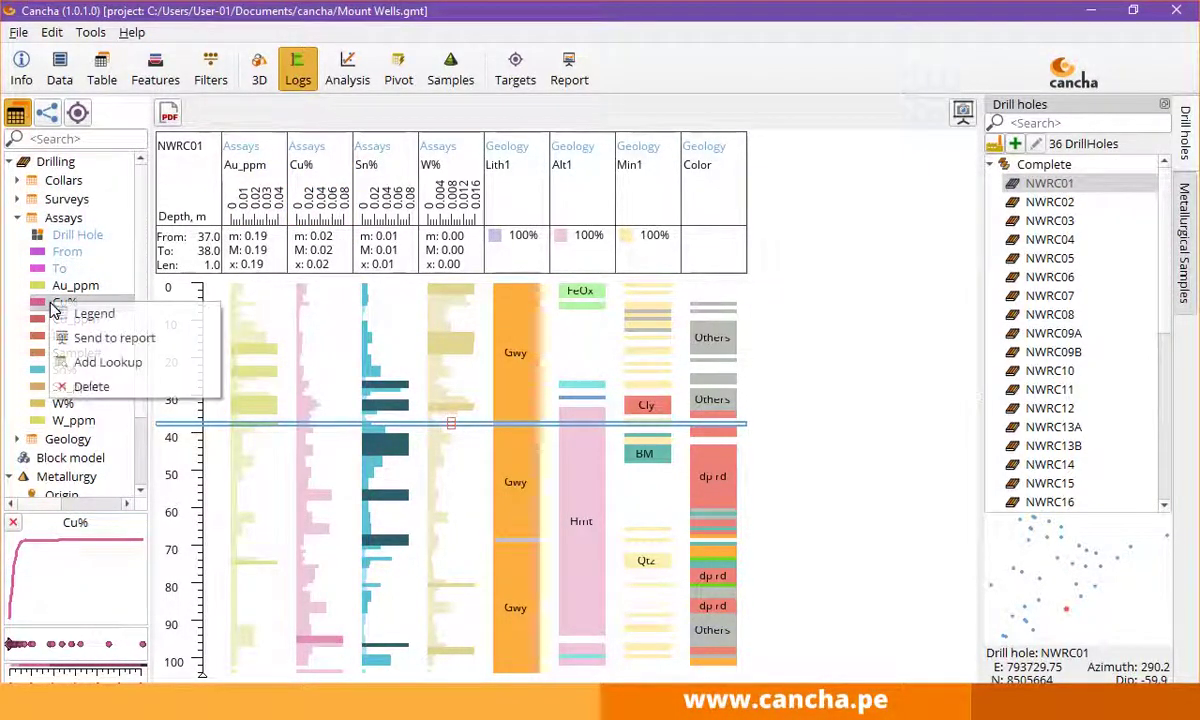
click(86, 314)
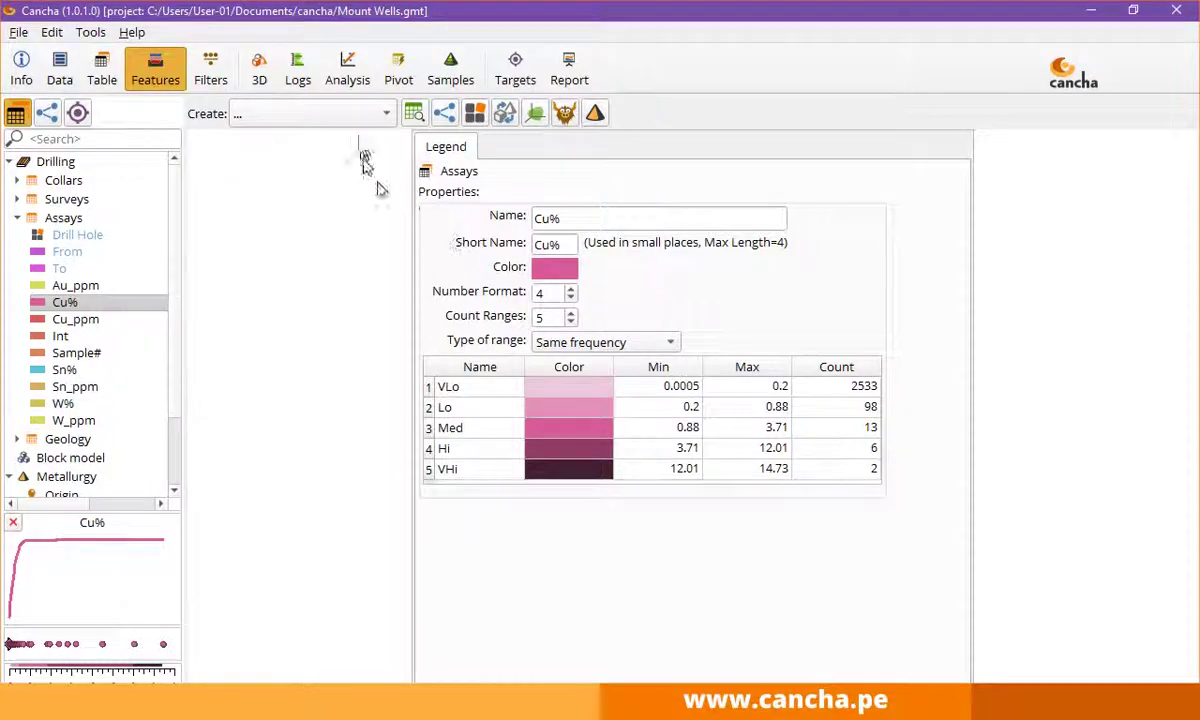
click(298, 80)
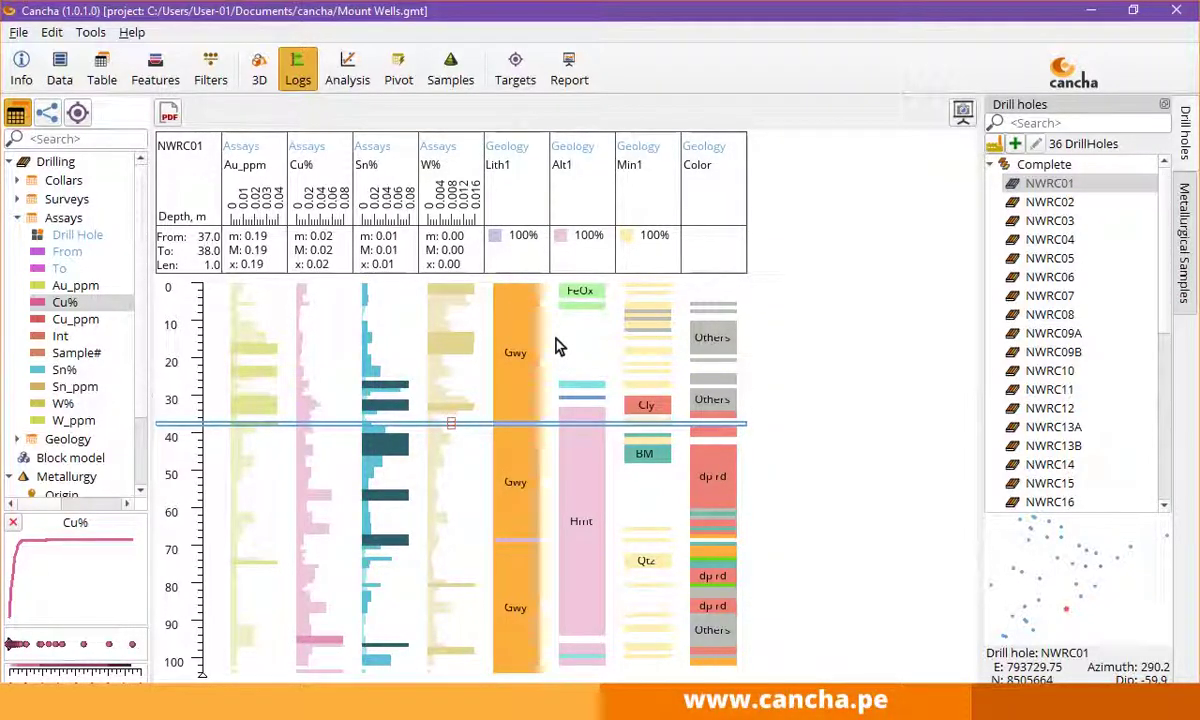
Select the Gwy interval from 38 to 68 m, the dp rd interval from 43 to 60 m and the Hmt interval from 33 to 94 m.
click(527, 454)
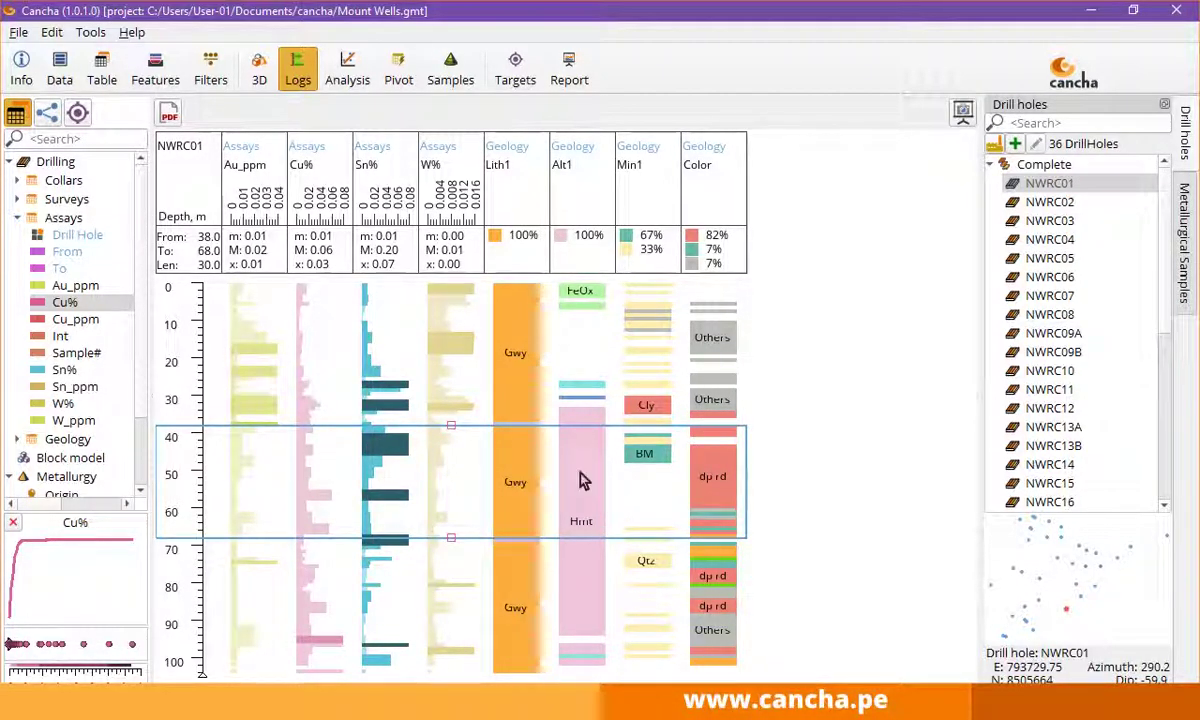
click(718, 488)
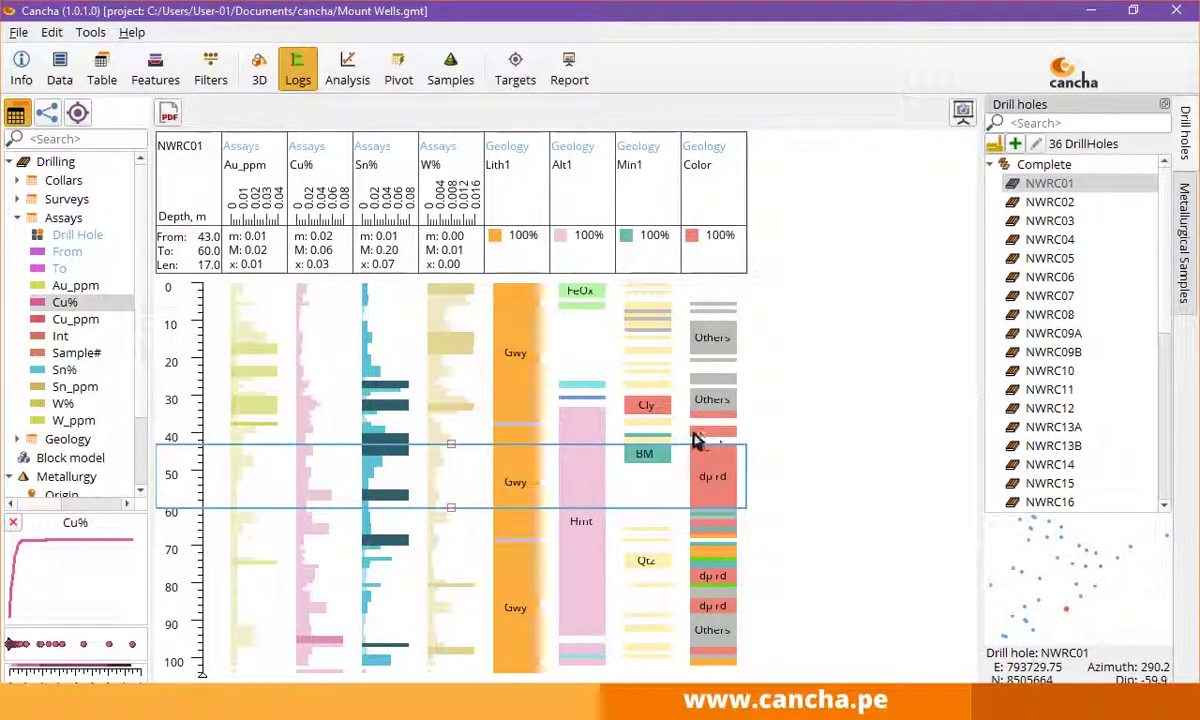
click(582, 549)
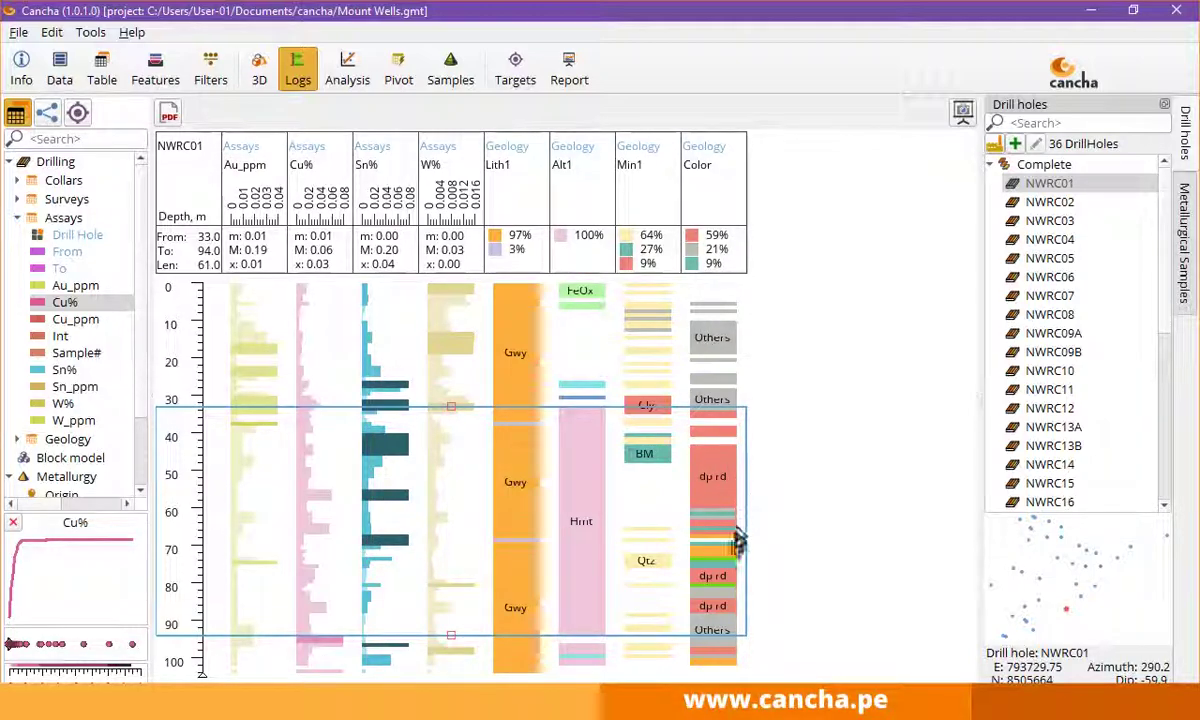
scroll(745, 515, up, 3)
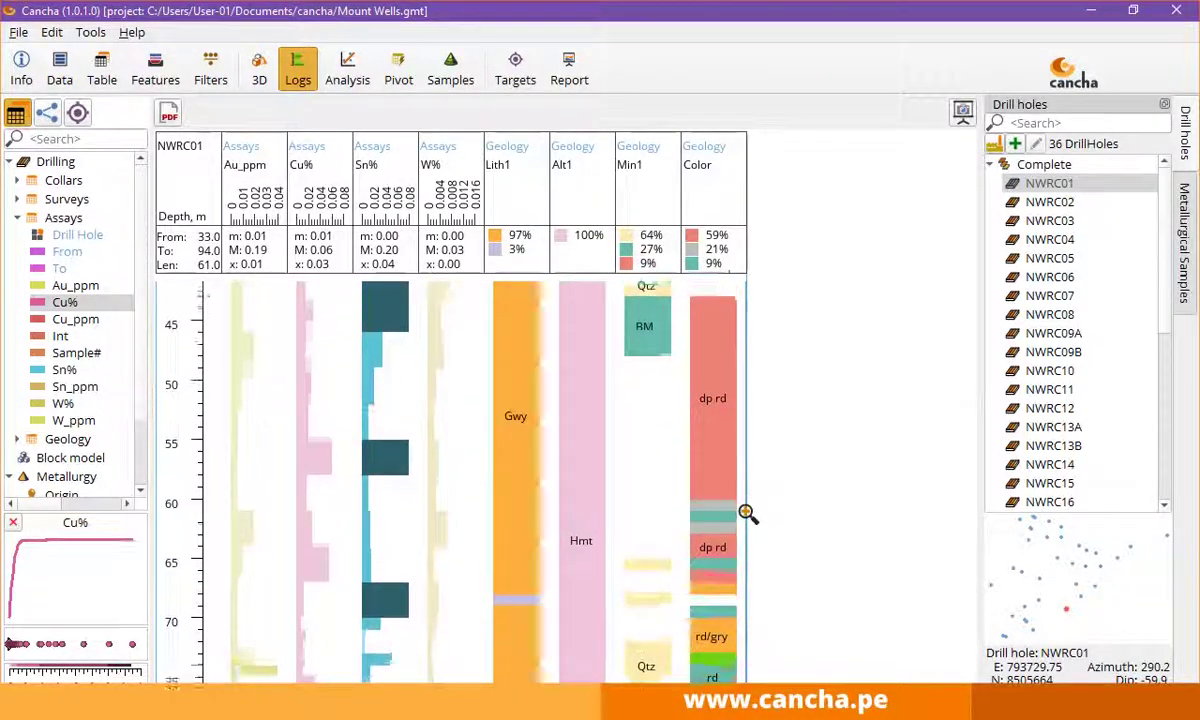
scroll(745, 513, up, 1)
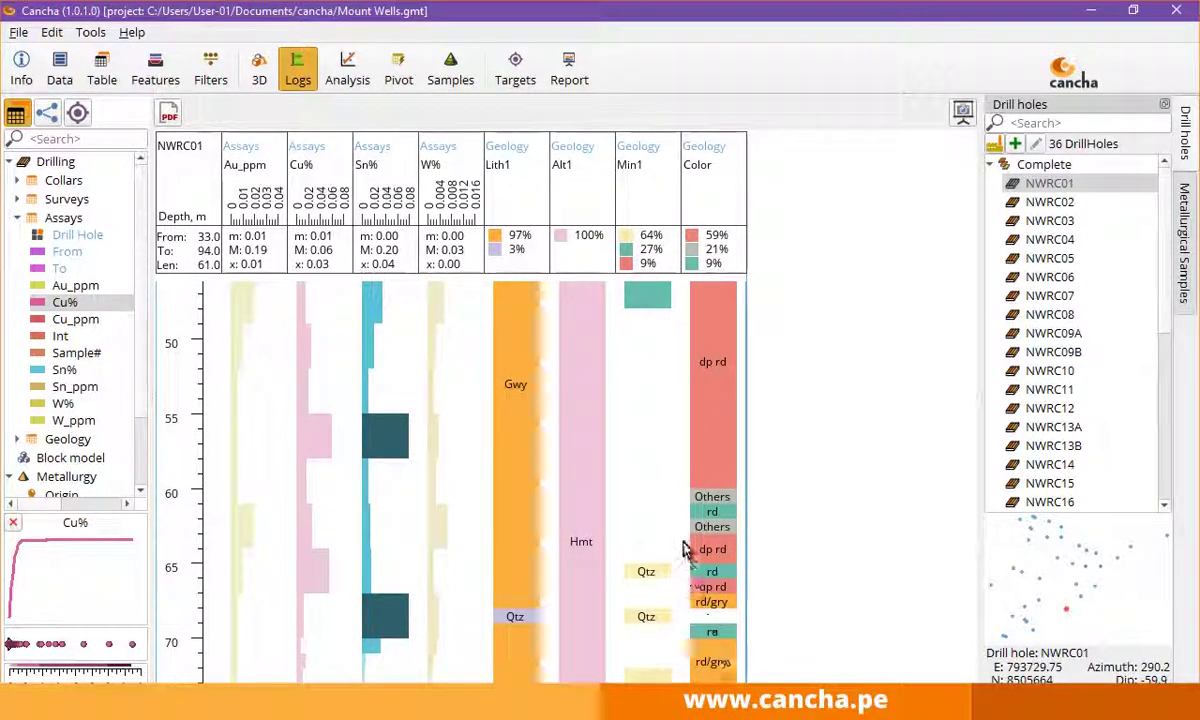
scroll(634, 508, down, 4)
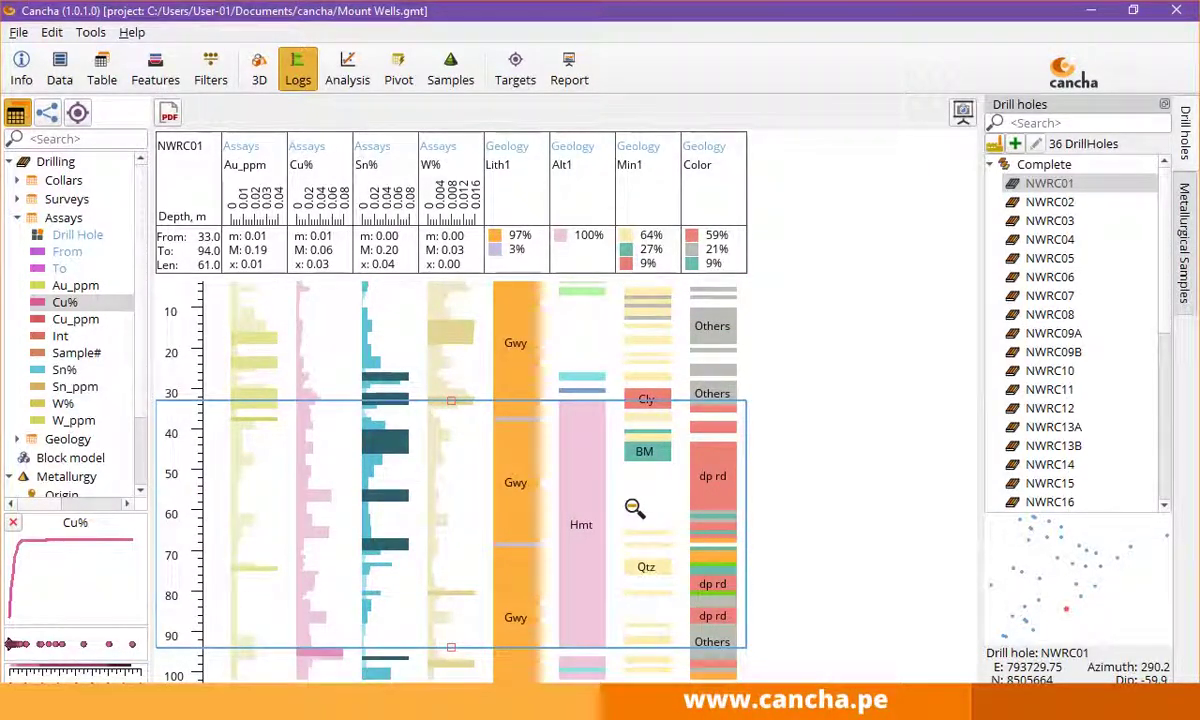
scroll(634, 508, down, 1)
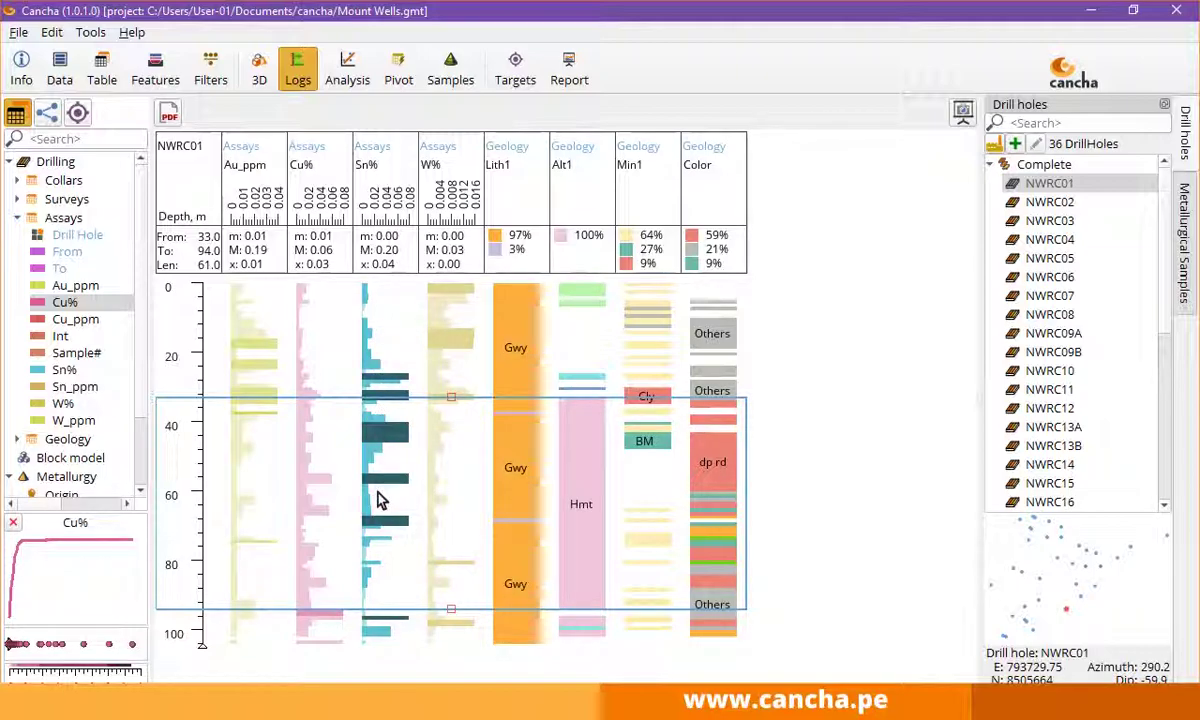
Show value labels on the Sn% column of the NWRC01 log and enlarge the log until they are readable.
right_click(378, 205)
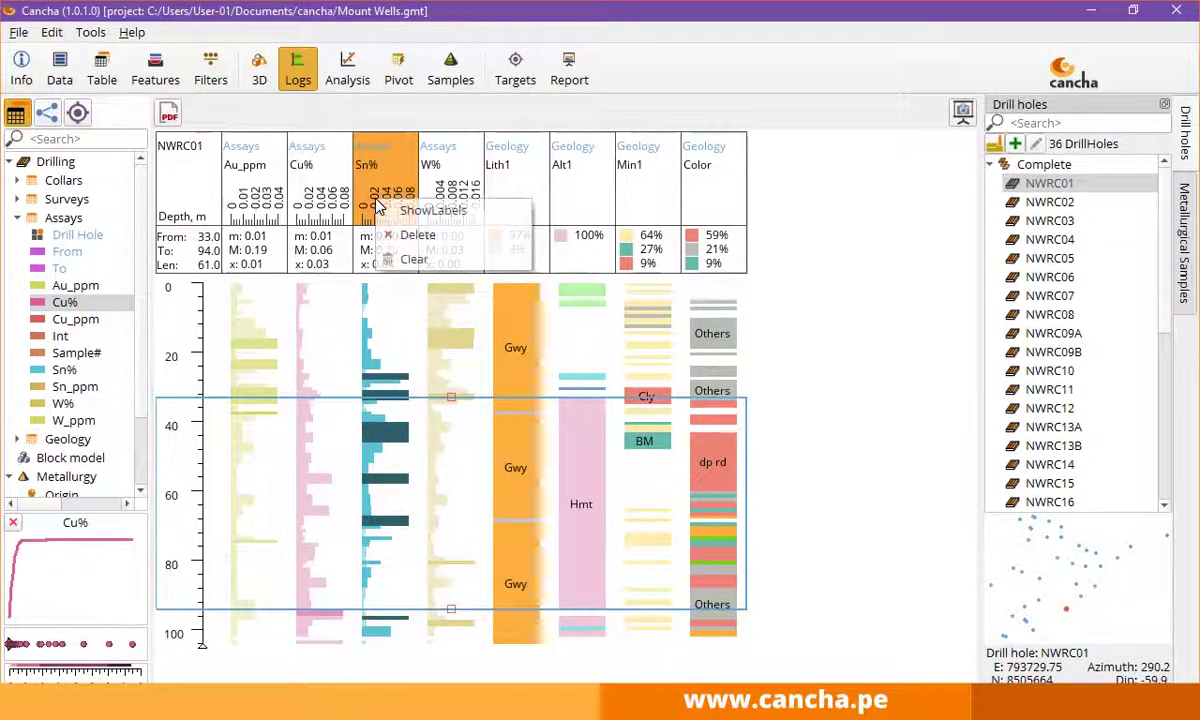
click(420, 210)
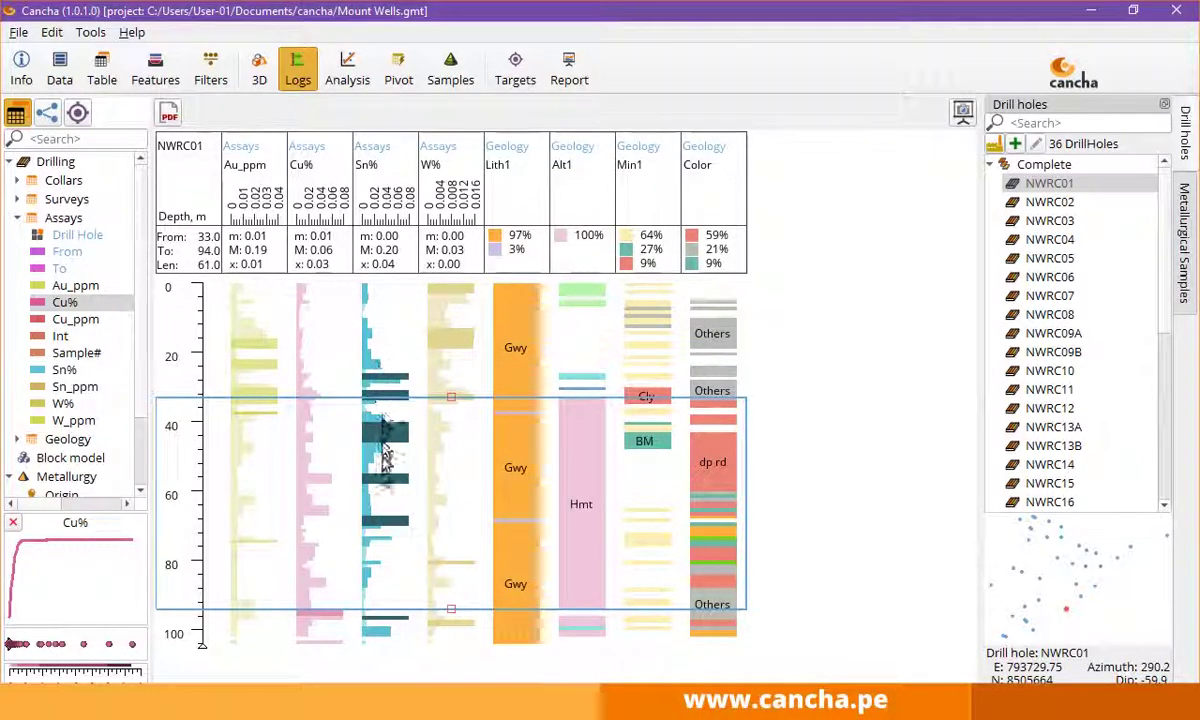
scroll(378, 475, up, 5)
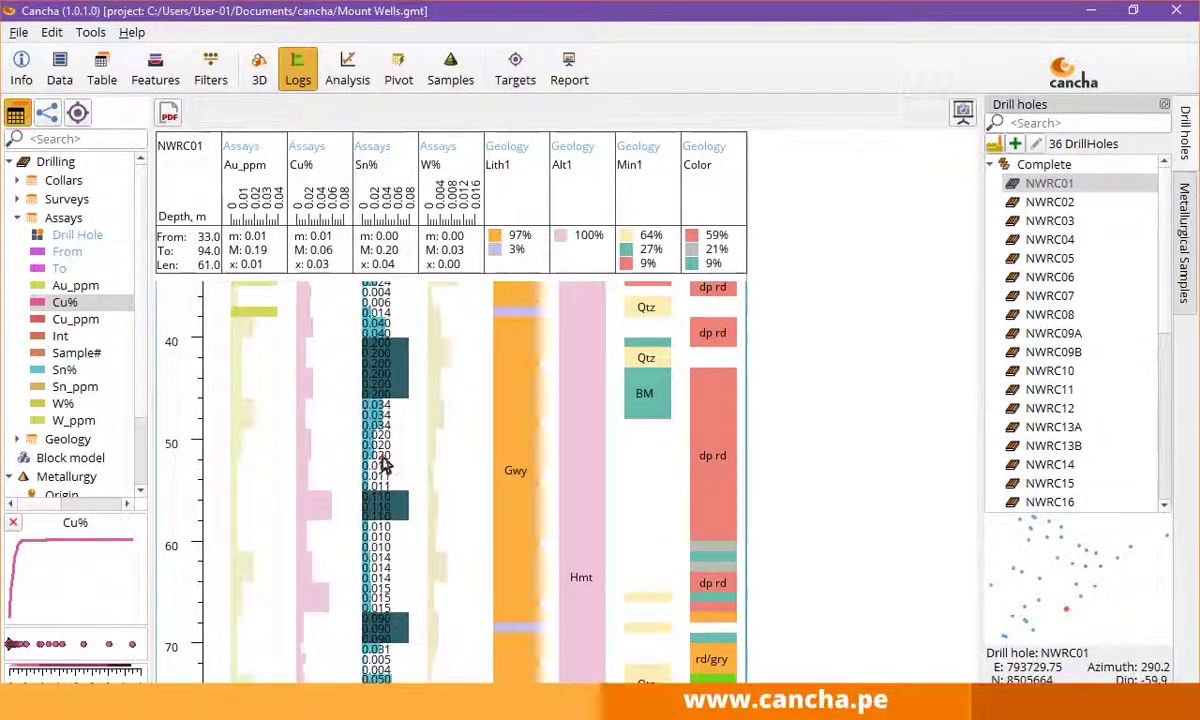
scroll(378, 462, up, 3)
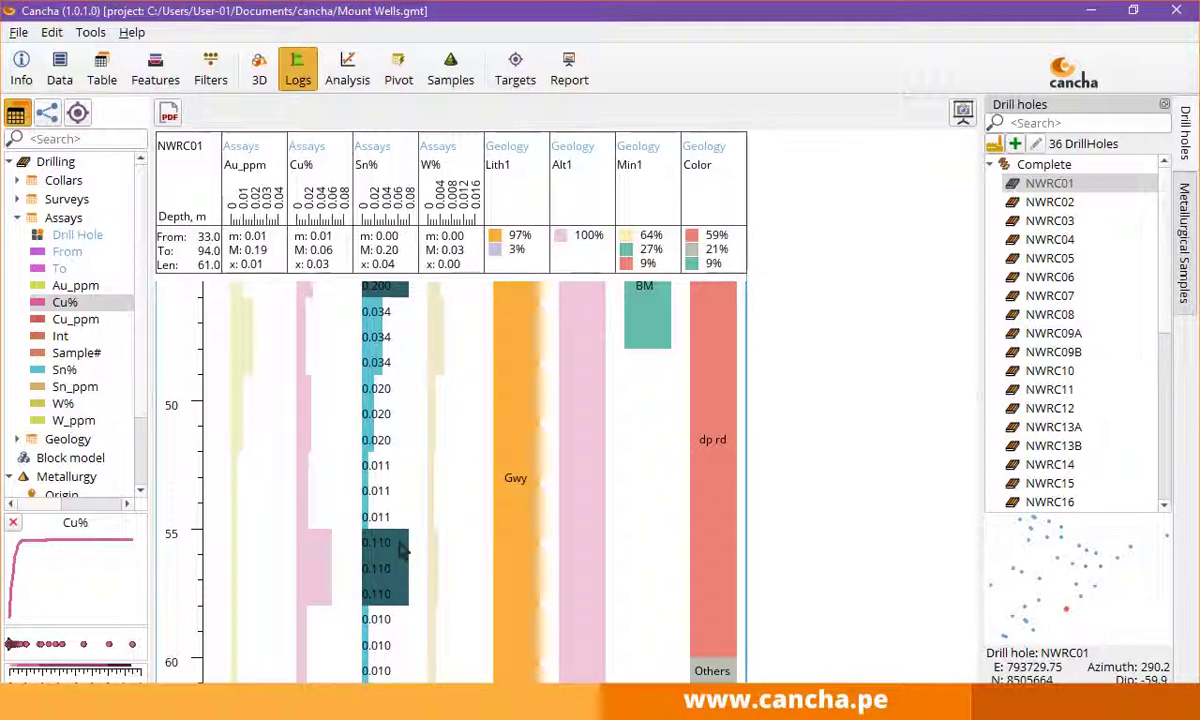
Select the high-tin interval from 67 to 70 m in the Sn% column and compare it with the rest of the log.
scroll(400, 548, down, 5)
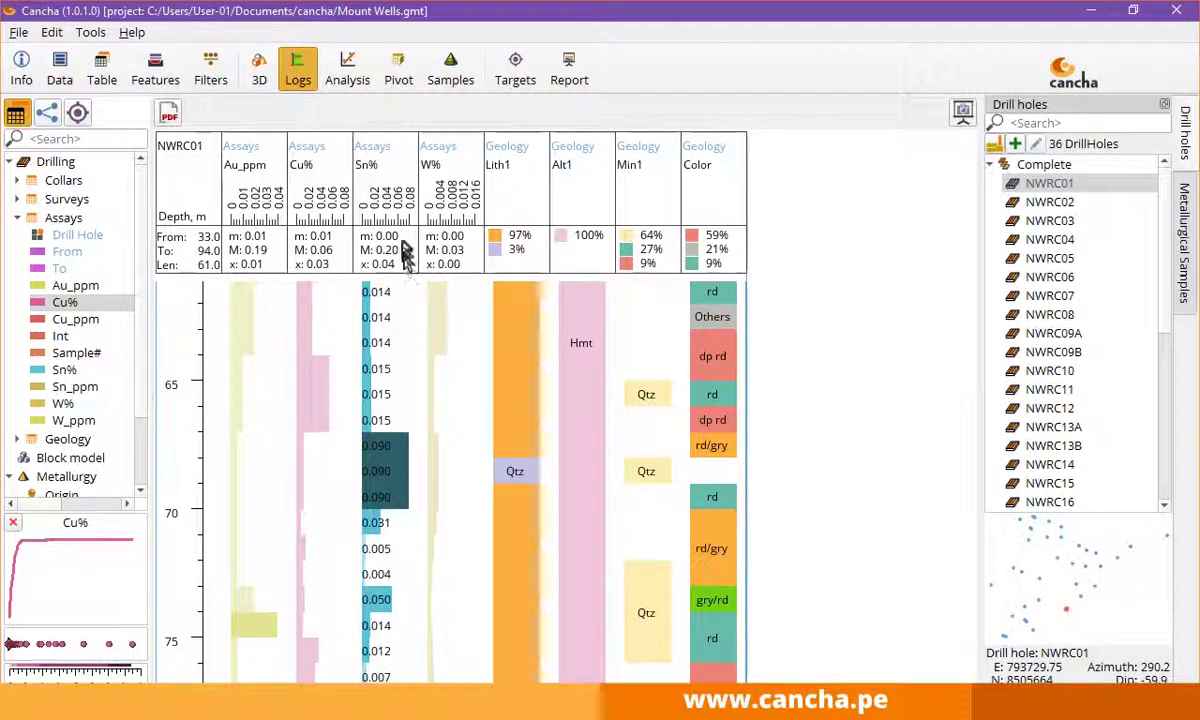
click(398, 452)
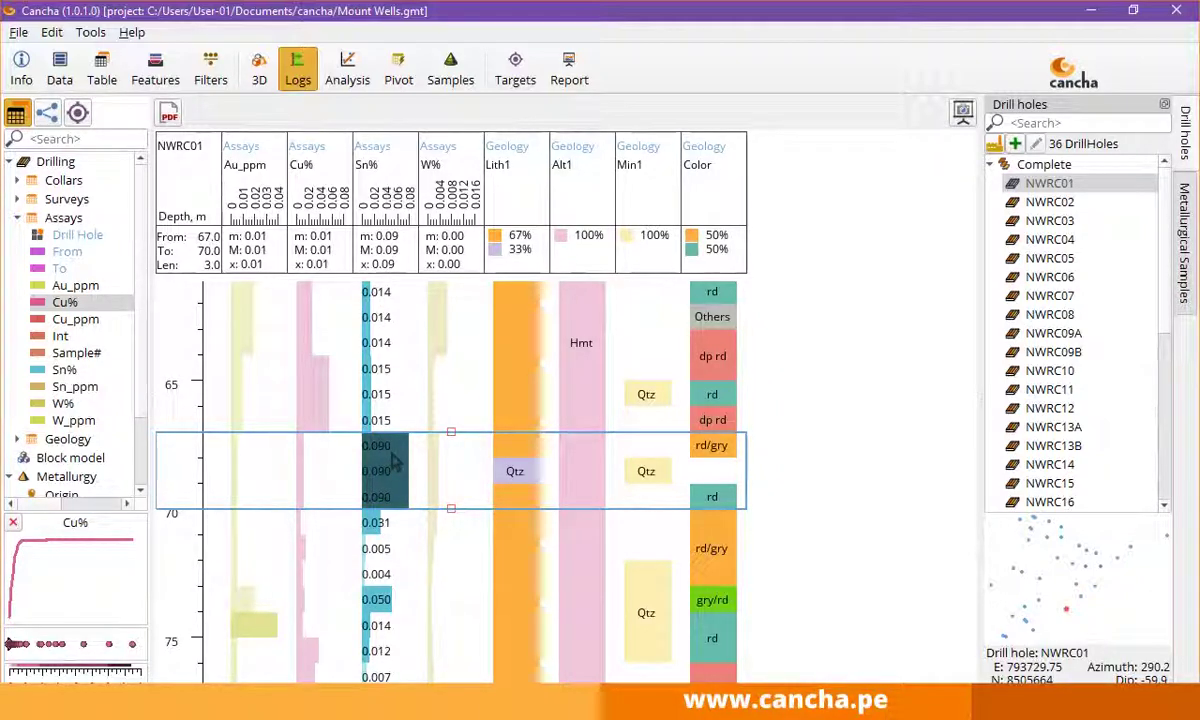
scroll(395, 460, down, 5)
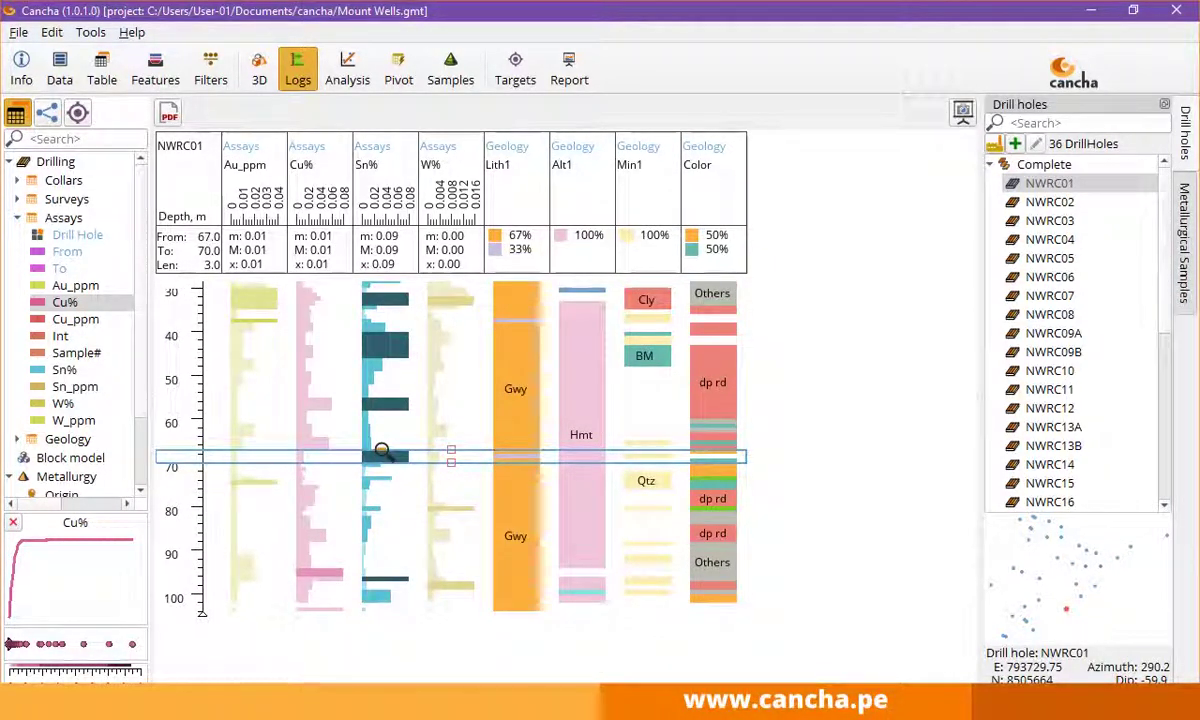
scroll(405, 362, up, 1)
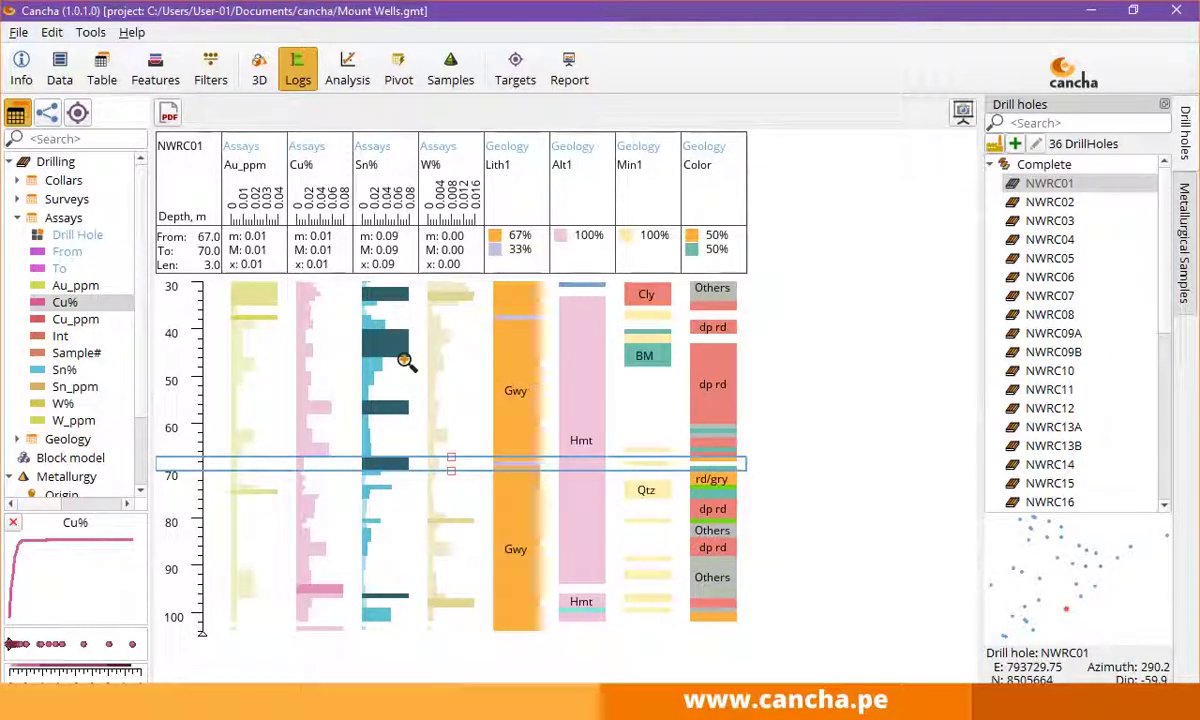
scroll(405, 361, up, 2)
scroll(420, 412, down, 1)
scroll(414, 408, up, 2)
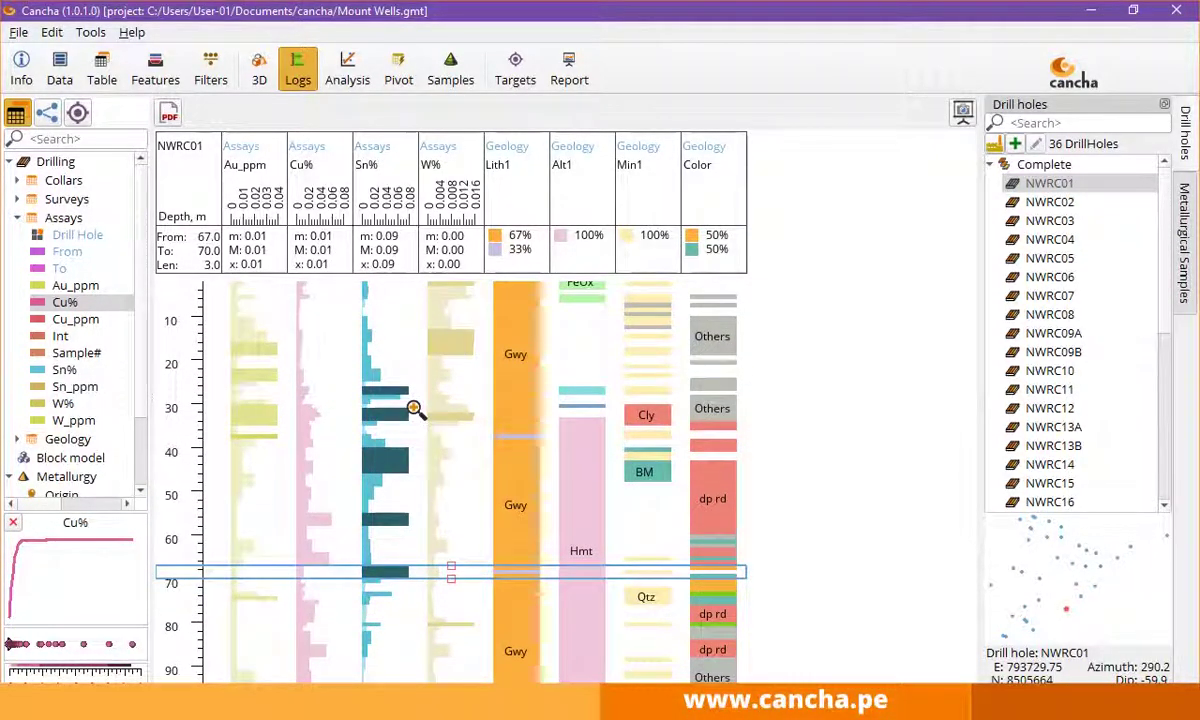
Clear all the assay and geology columns from the NWRC01 strip log.
scroll(414, 408, down, 1)
right_click(365, 177)
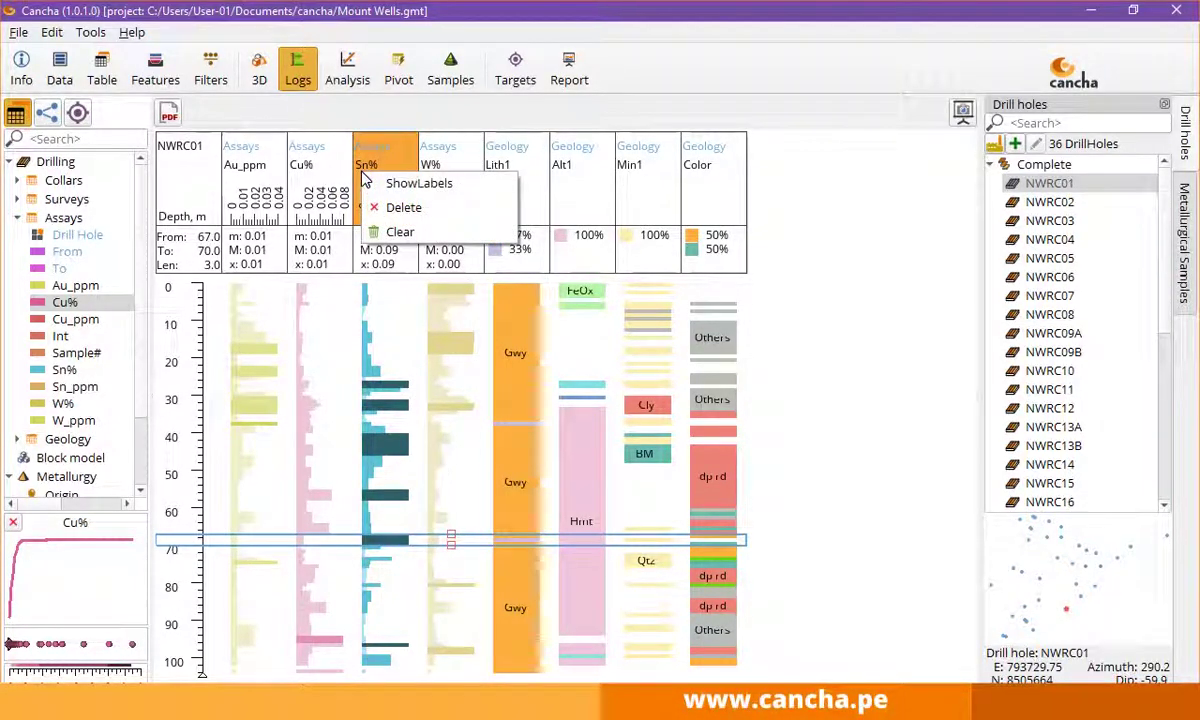
click(405, 301)
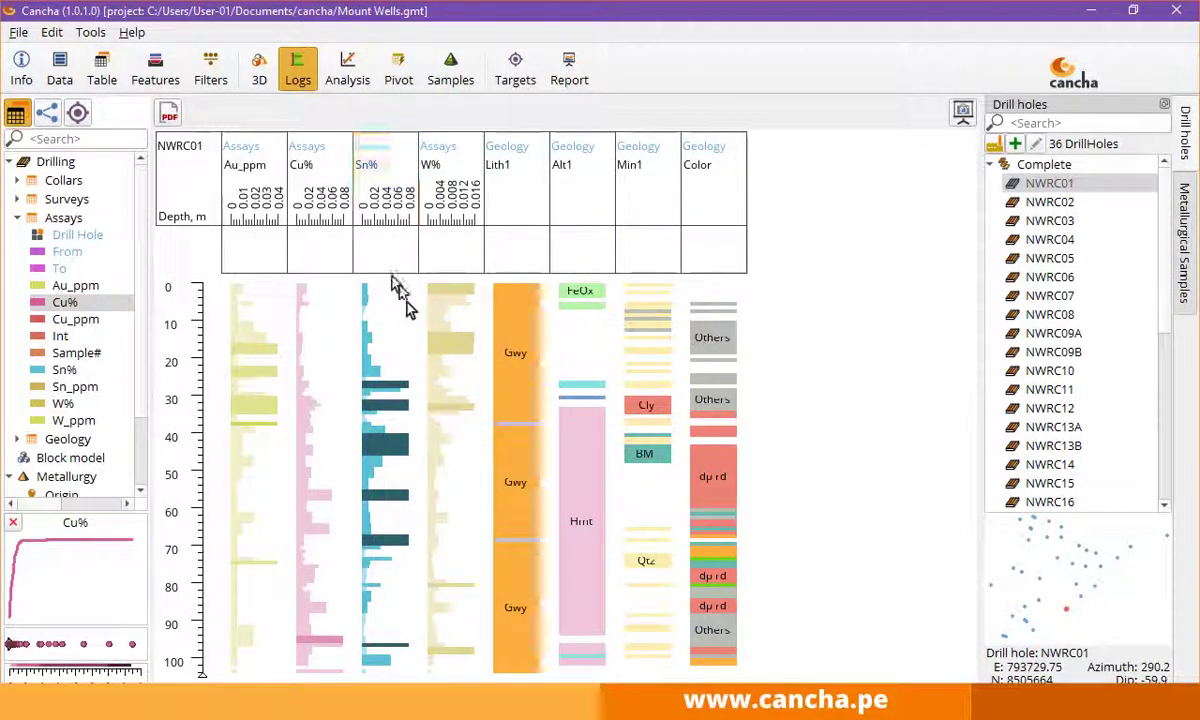
right_click(338, 205)
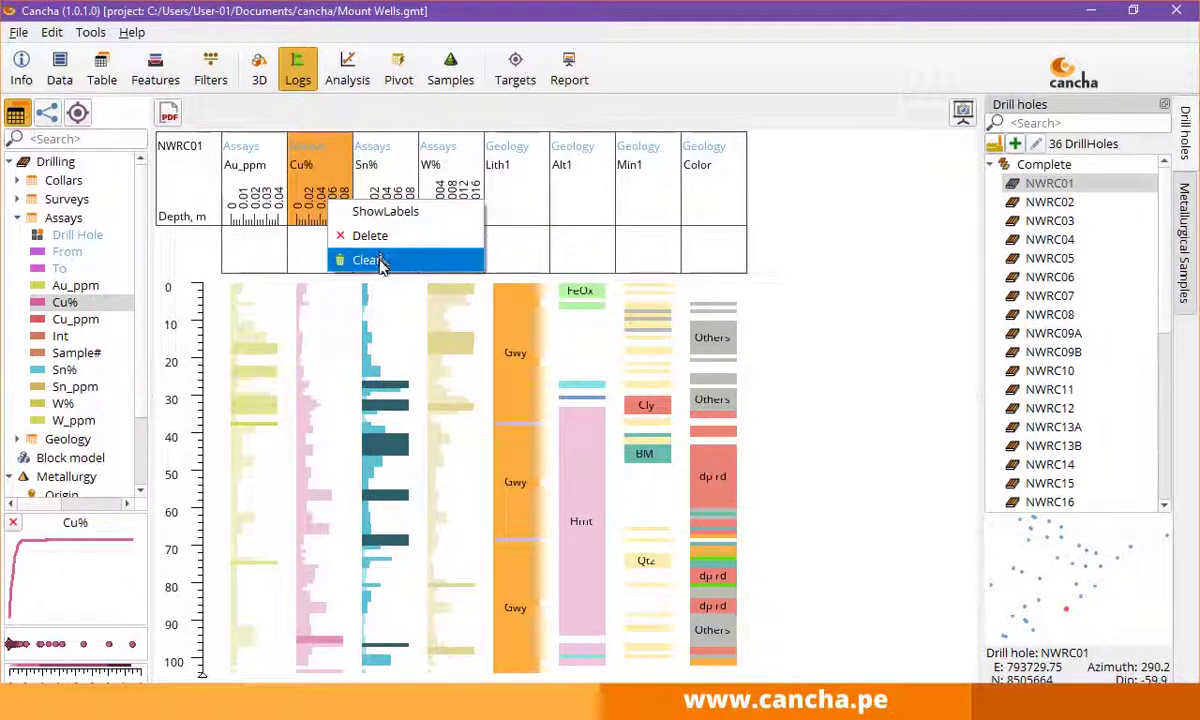
click(342, 260)
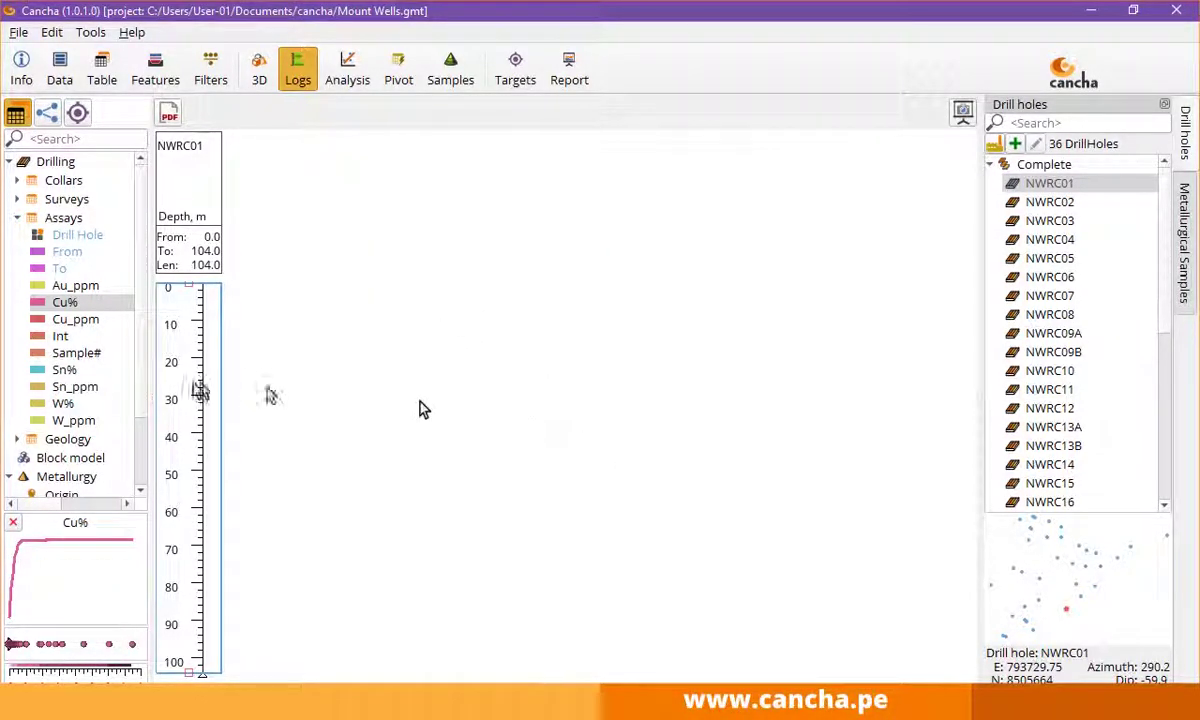
Add the Au_ppm, Cu_ppm, Sn% and W% assay columns to the empty NWRC01 log.
double_click(72, 286)
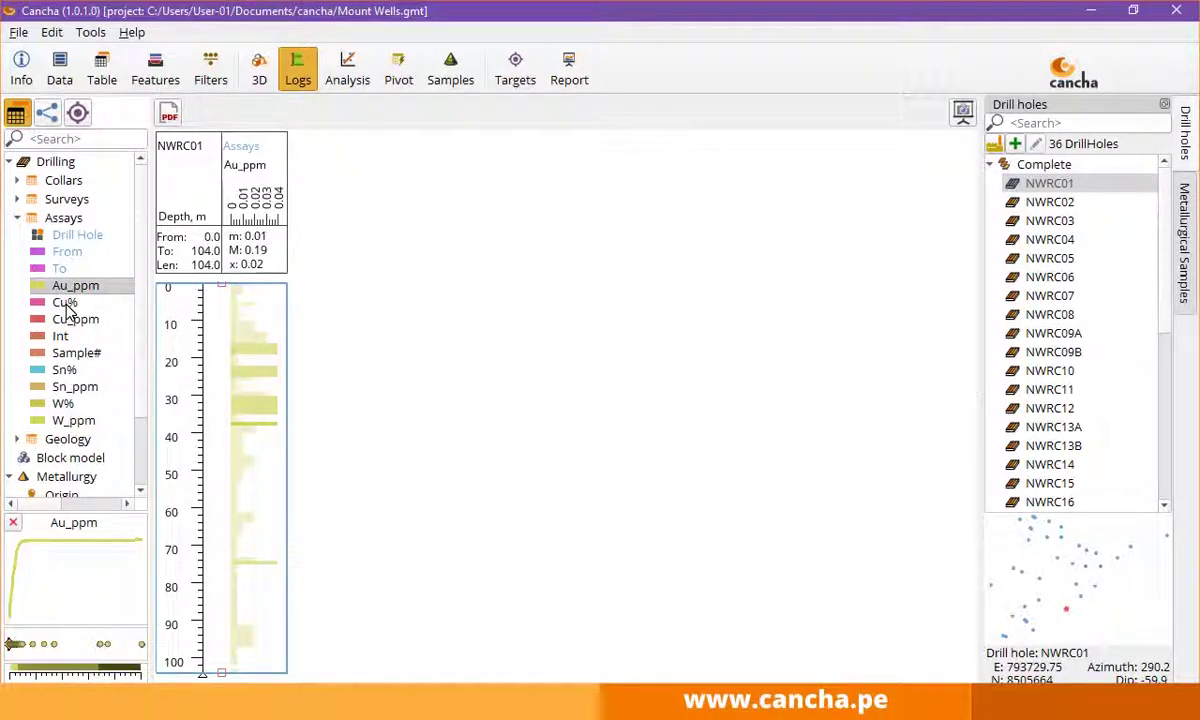
double_click(66, 320)
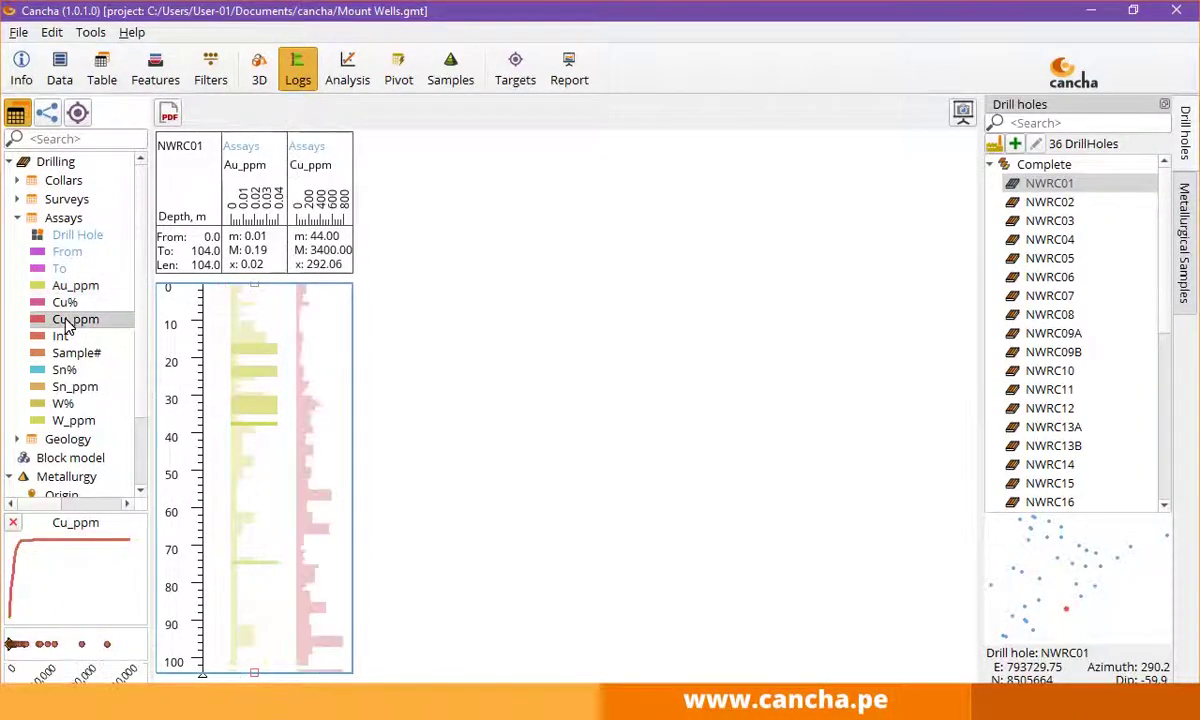
double_click(64, 371)
double_click(66, 404)
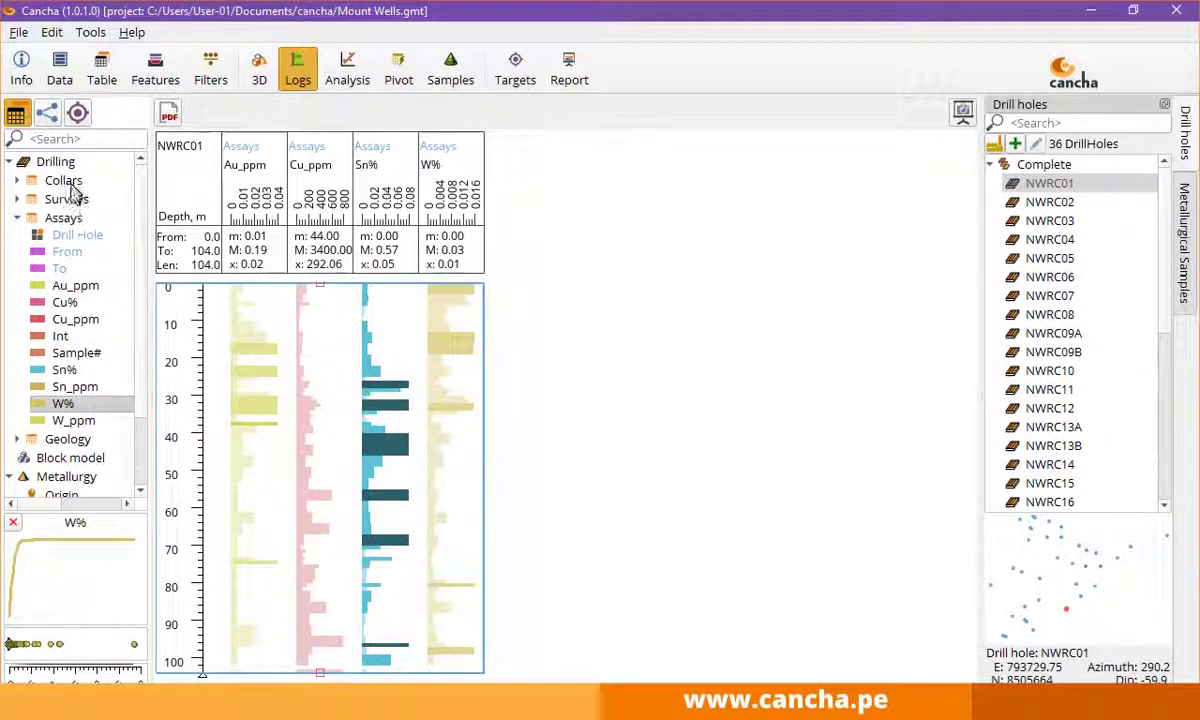
Add the Alt1, Alt2, Lith1, Lith2, Min1 and Min2 geology columns to the NWRC01 log.
double_click(76, 442)
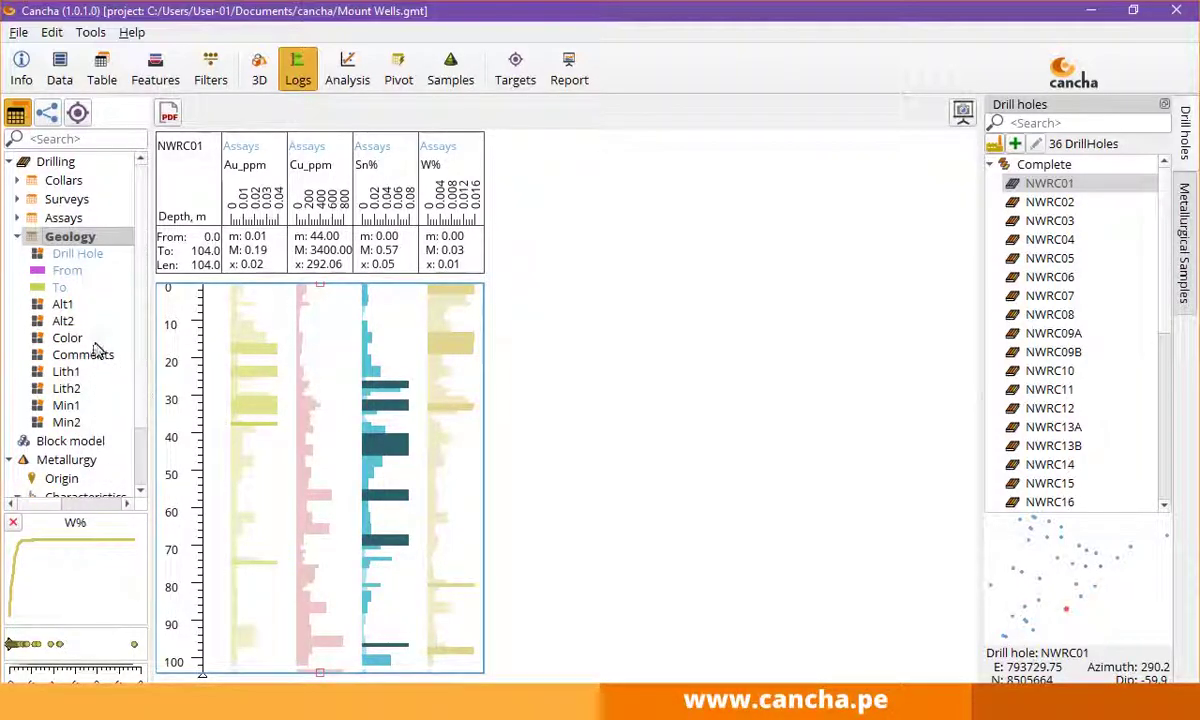
double_click(62, 305)
double_click(63, 321)
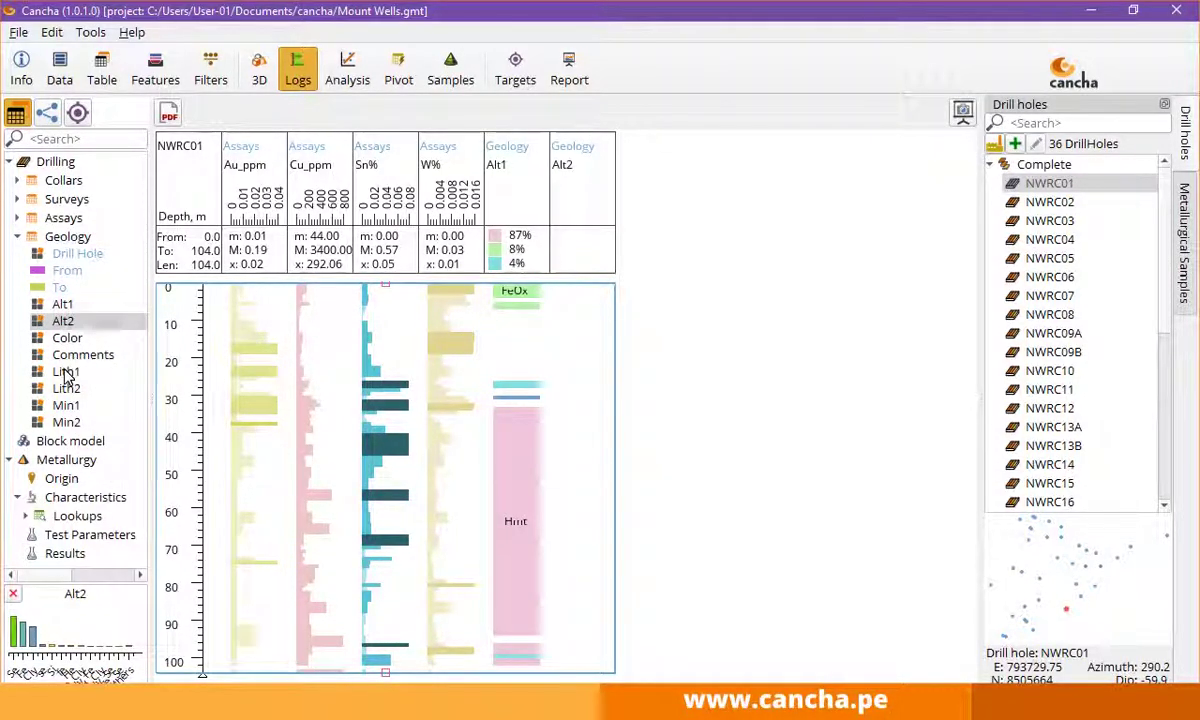
double_click(65, 372)
double_click(66, 389)
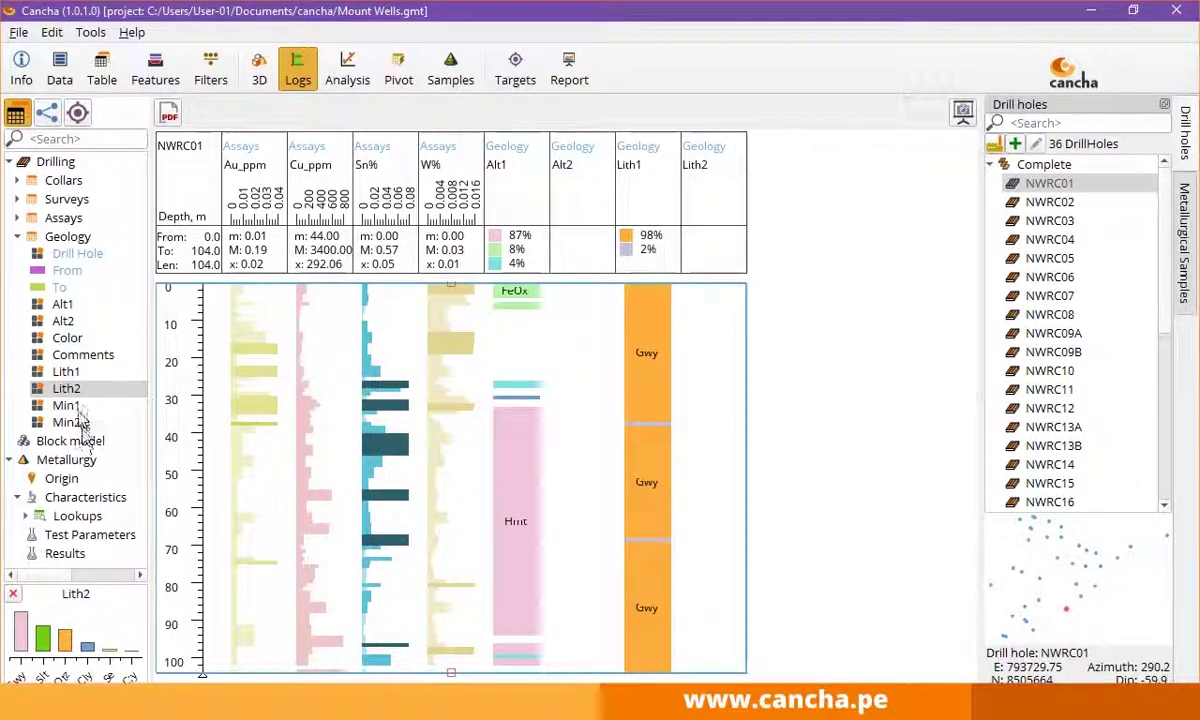
double_click(75, 409)
double_click(70, 422)
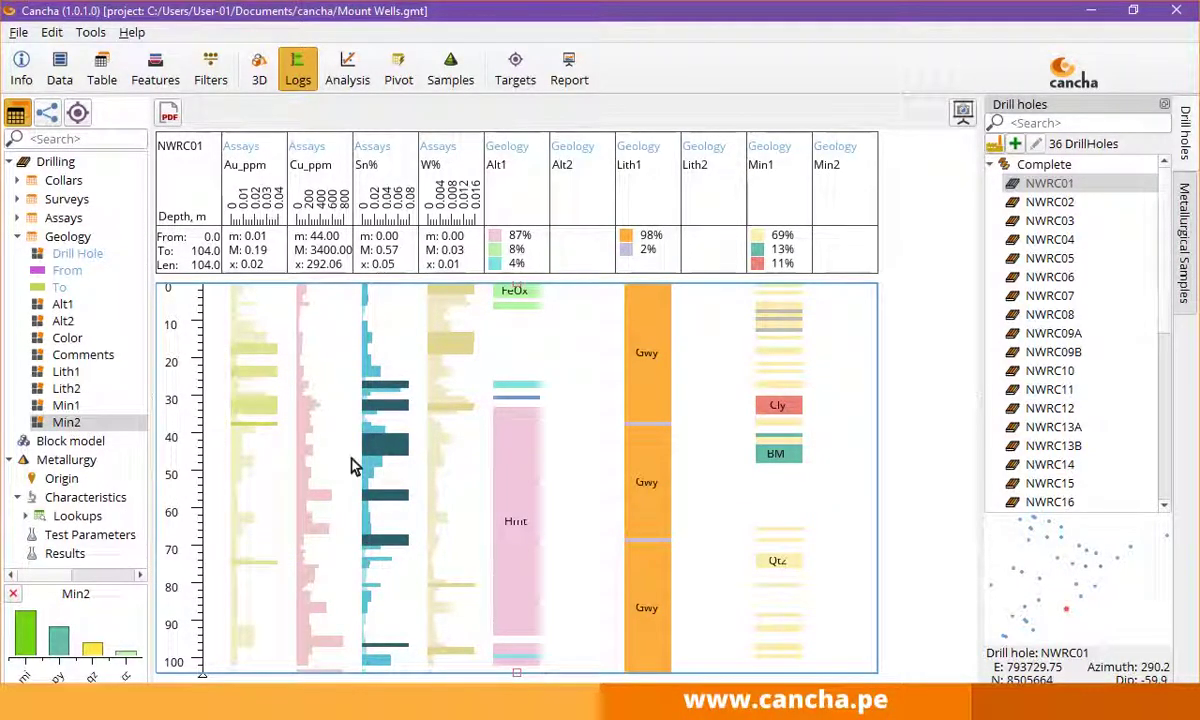
Review the PDF export's options for selecting all drill holes or only the metallurgical ones, and leave without exporting.
click(168, 116)
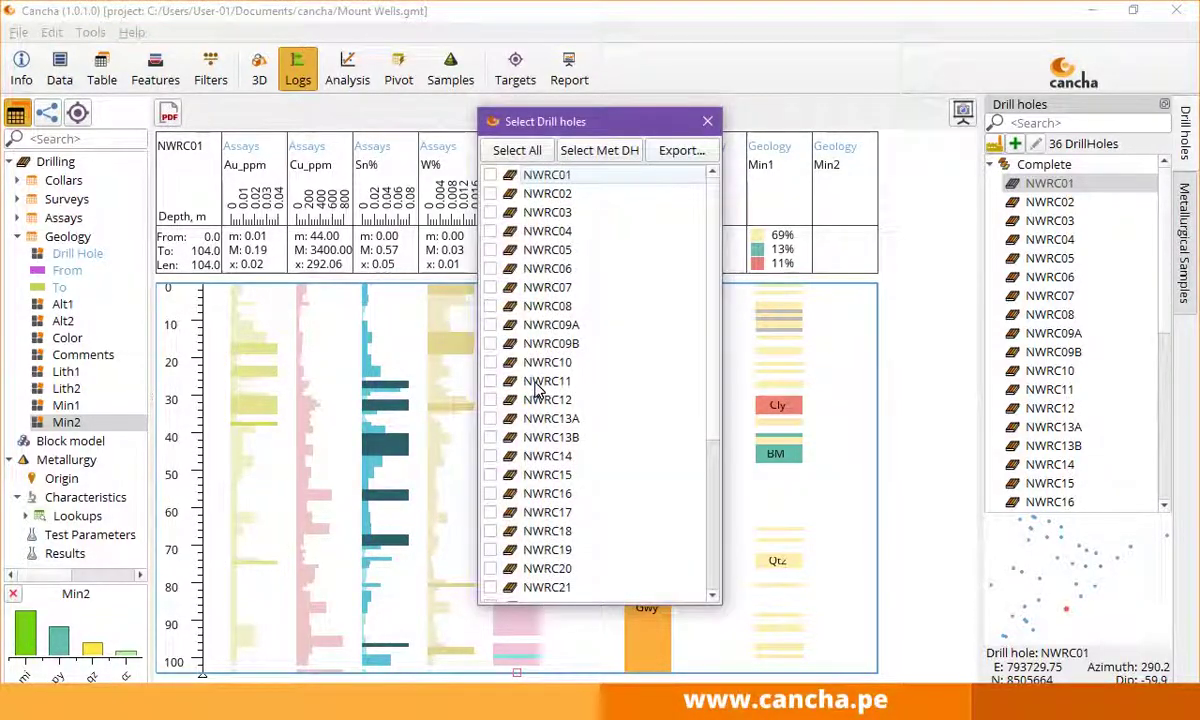
click(500, 152)
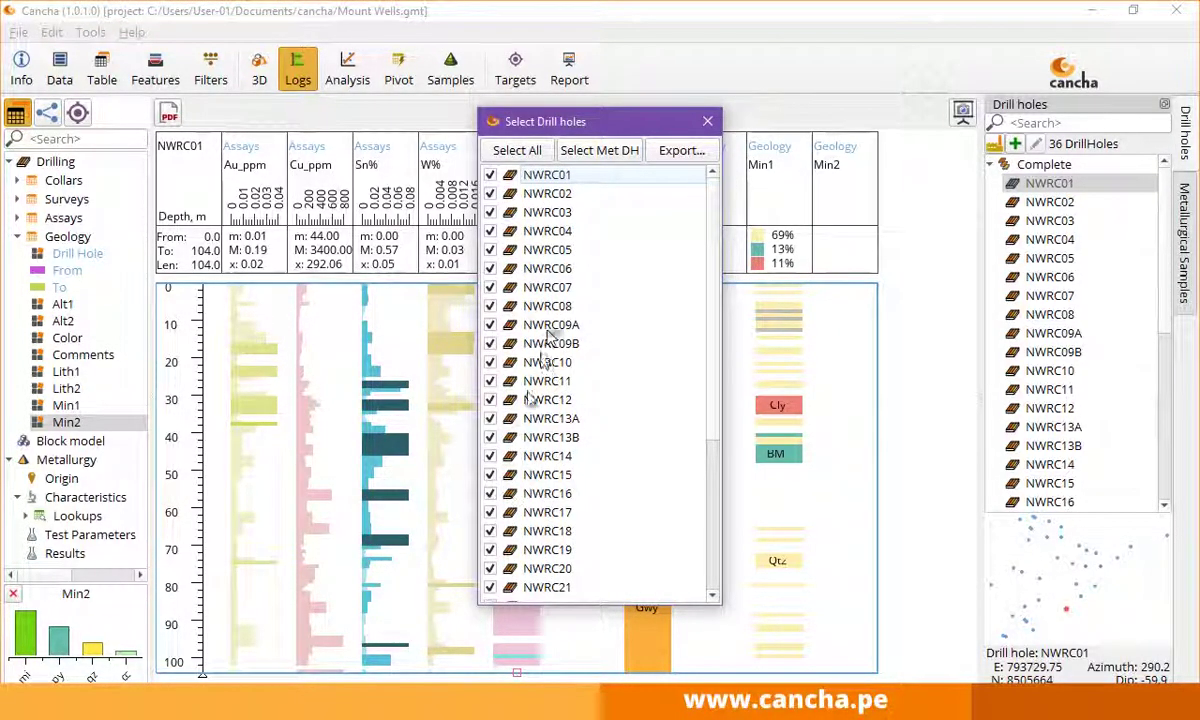
click(570, 152)
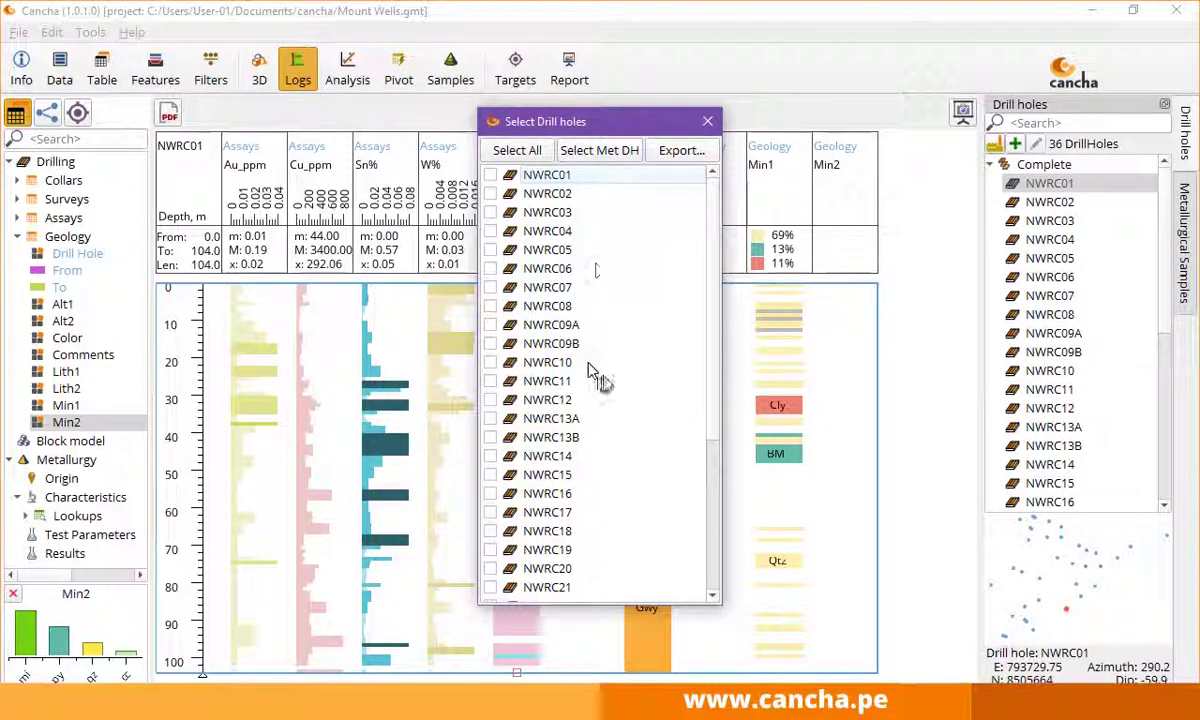
click(707, 121)
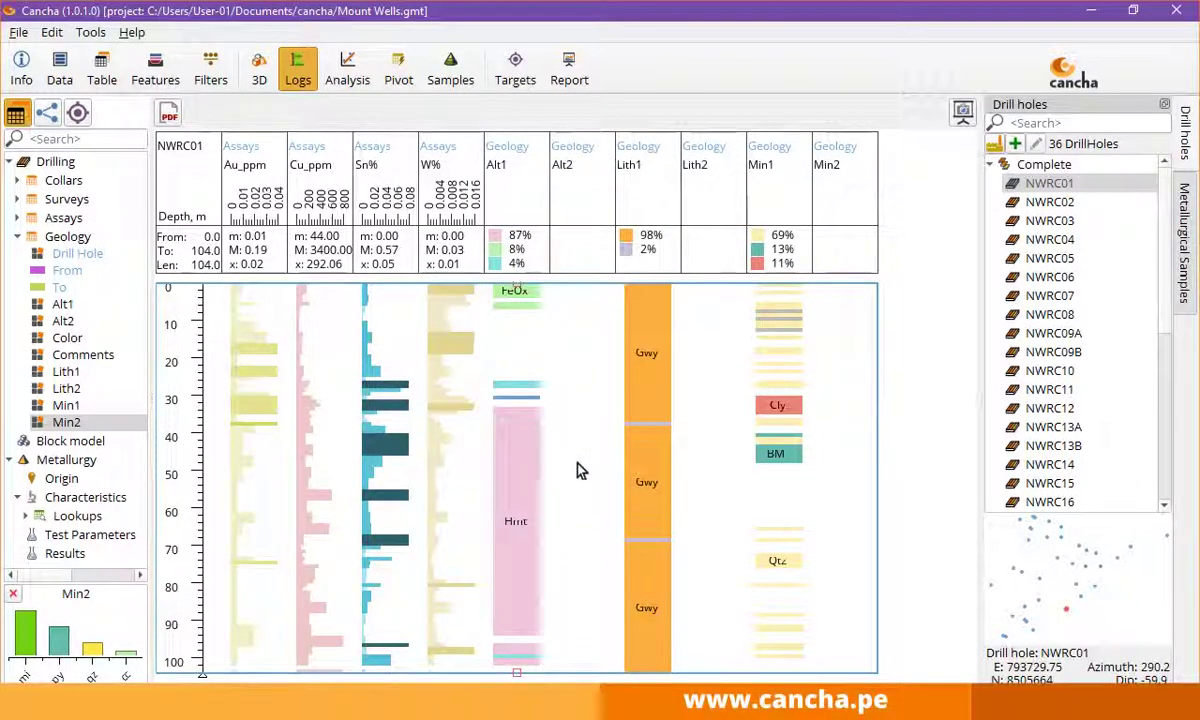
Save the Gwy interval from 38 to 68 m in NWRC01 as a metallurgical sample and show the sample list.
click(660, 484)
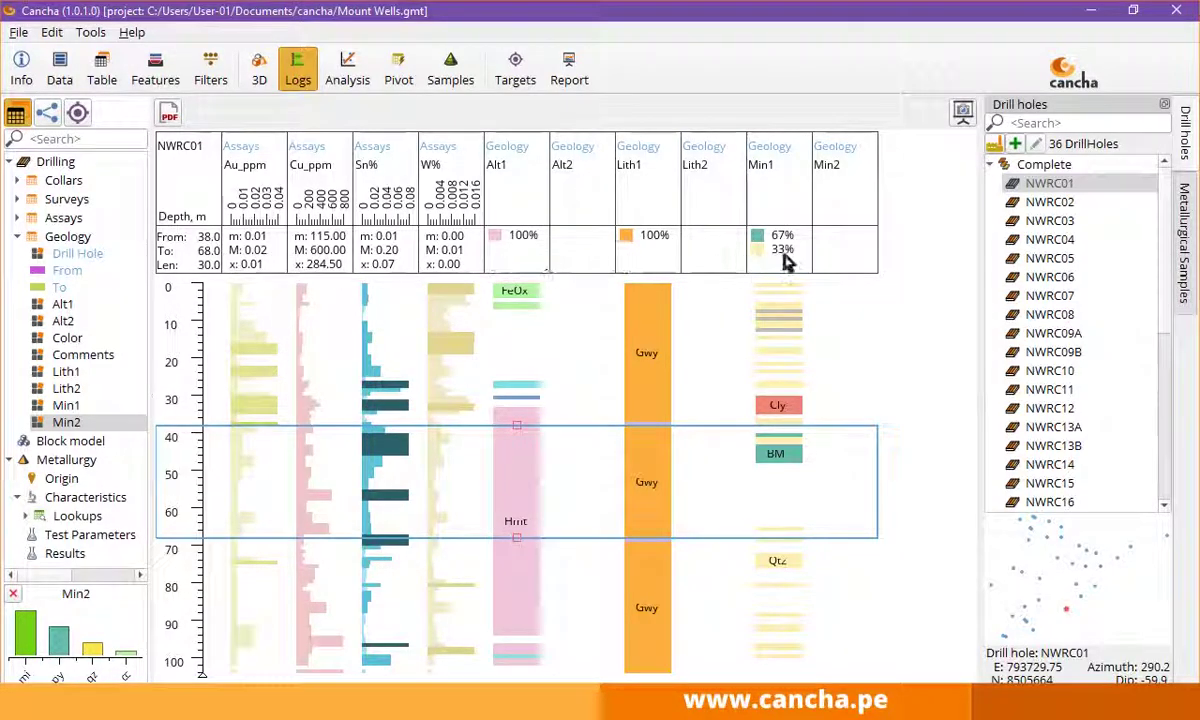
right_click(442, 472)
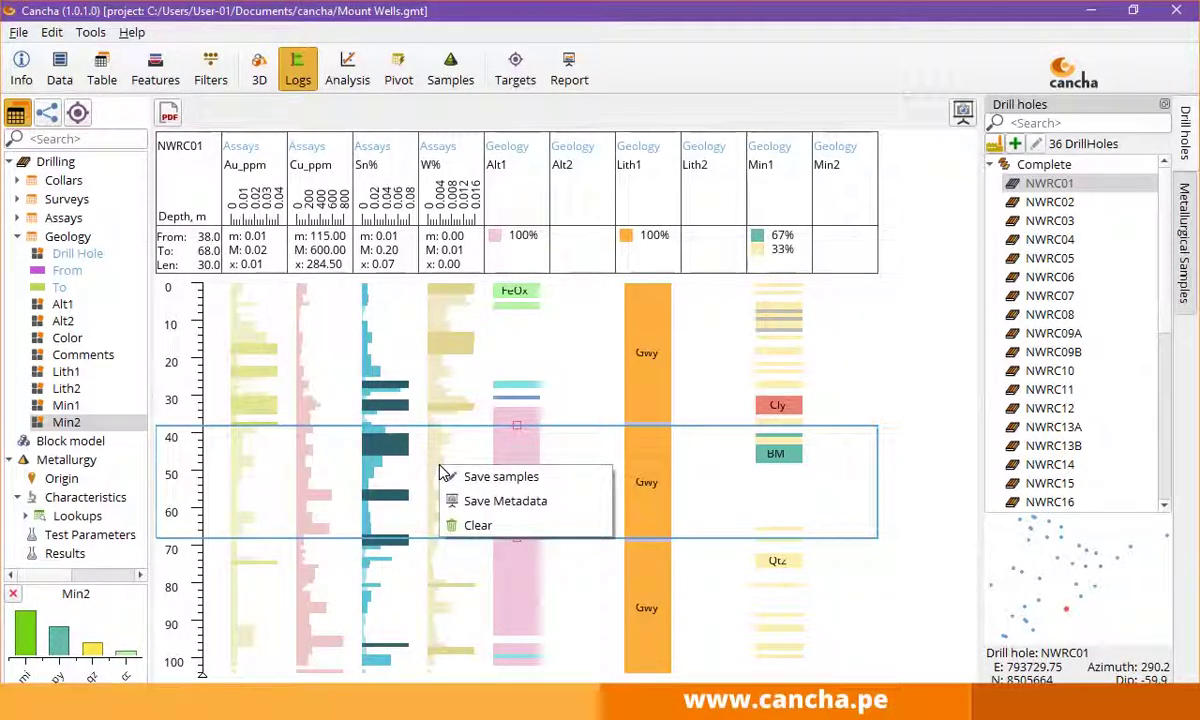
click(492, 480)
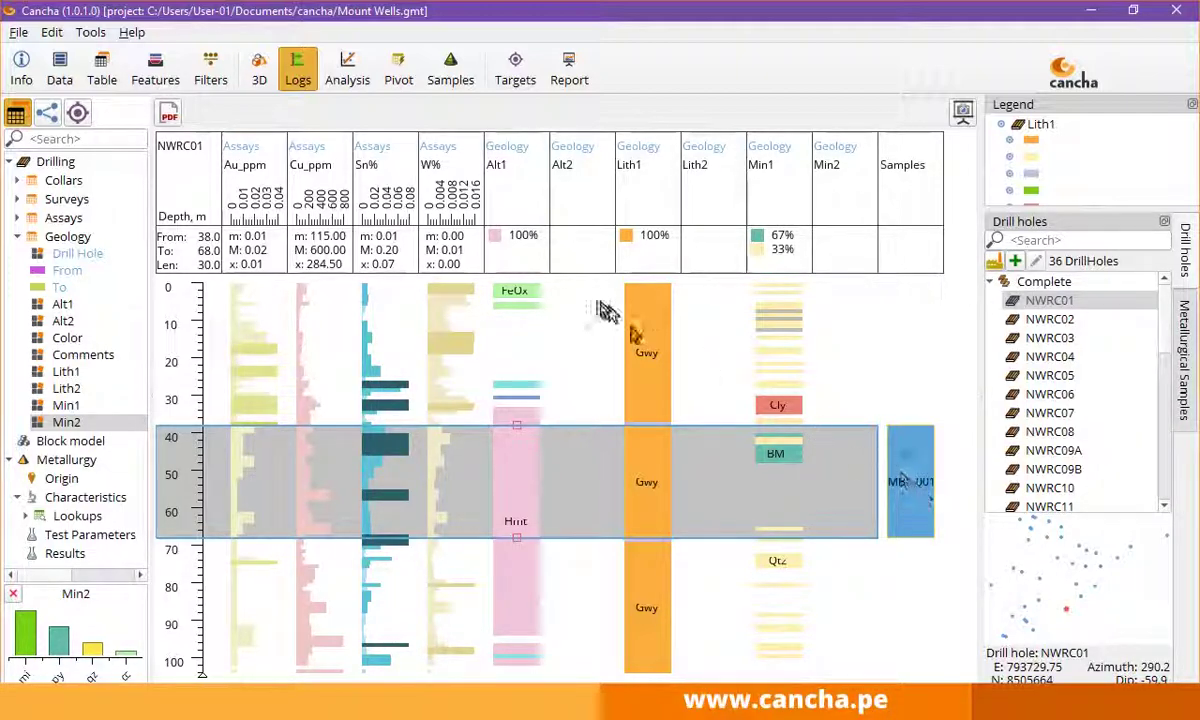
click(1184, 355)
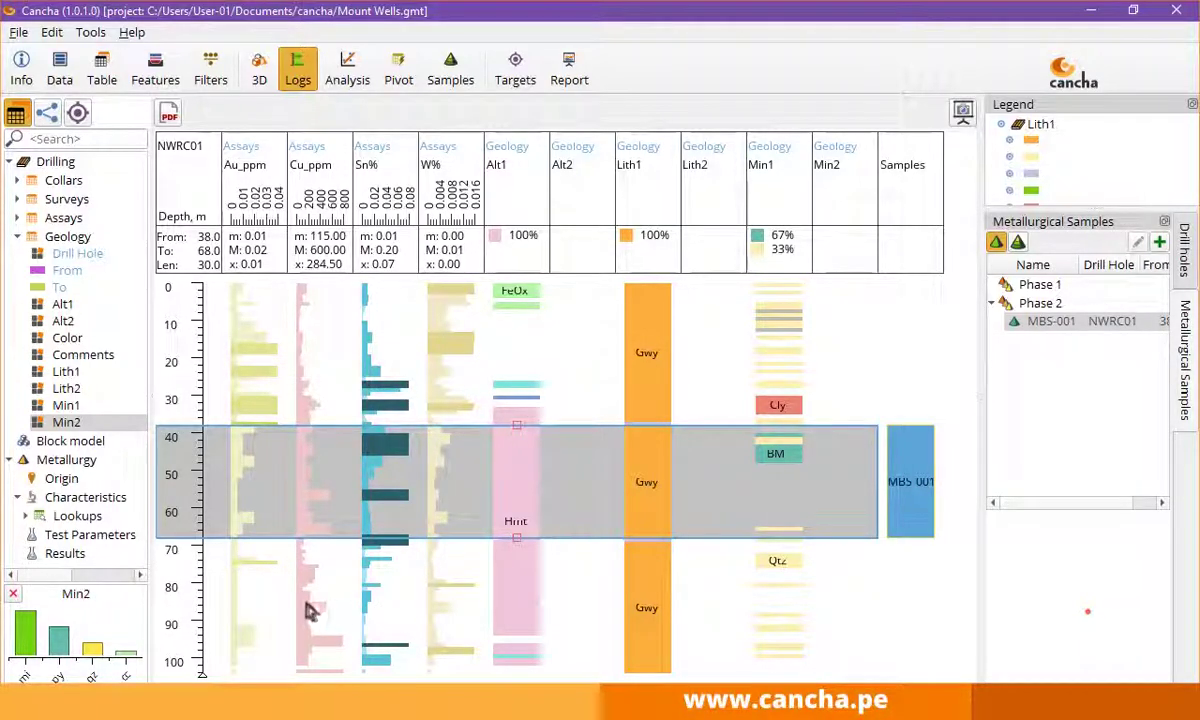
Save the NWRC01 interval from 83 to 99 m as a second metallurgical sample.
drag(307, 612, 307, 645)
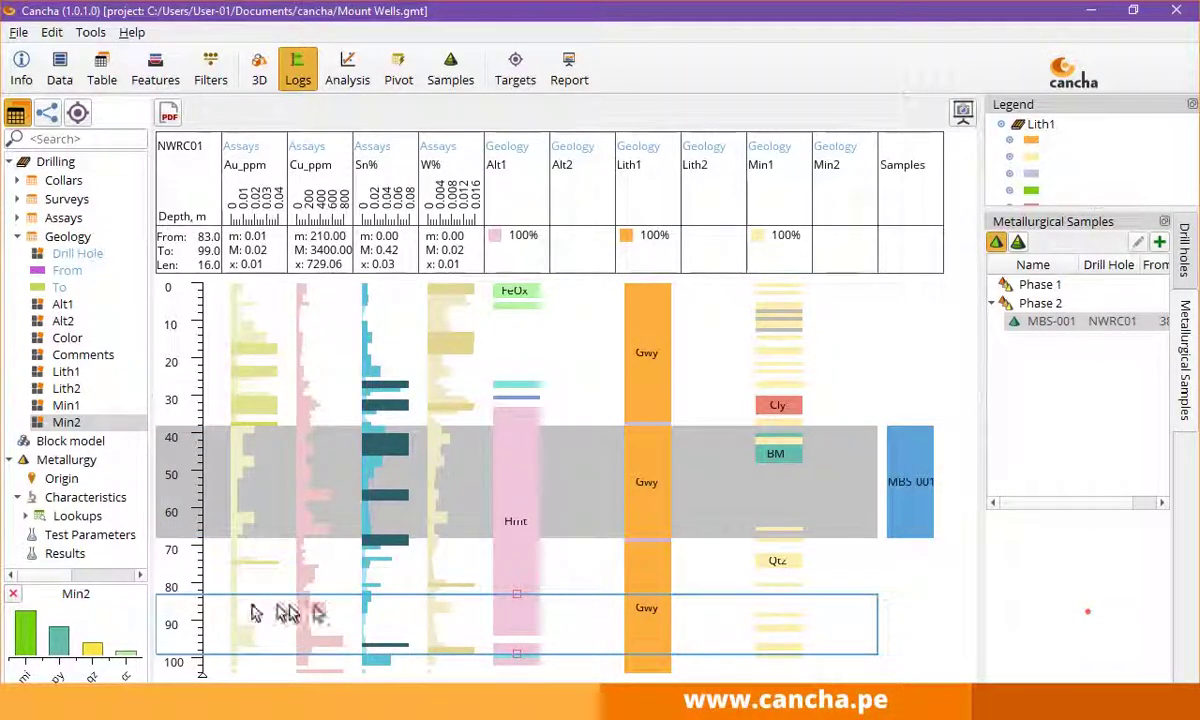
right_click(352, 618)
click(433, 629)
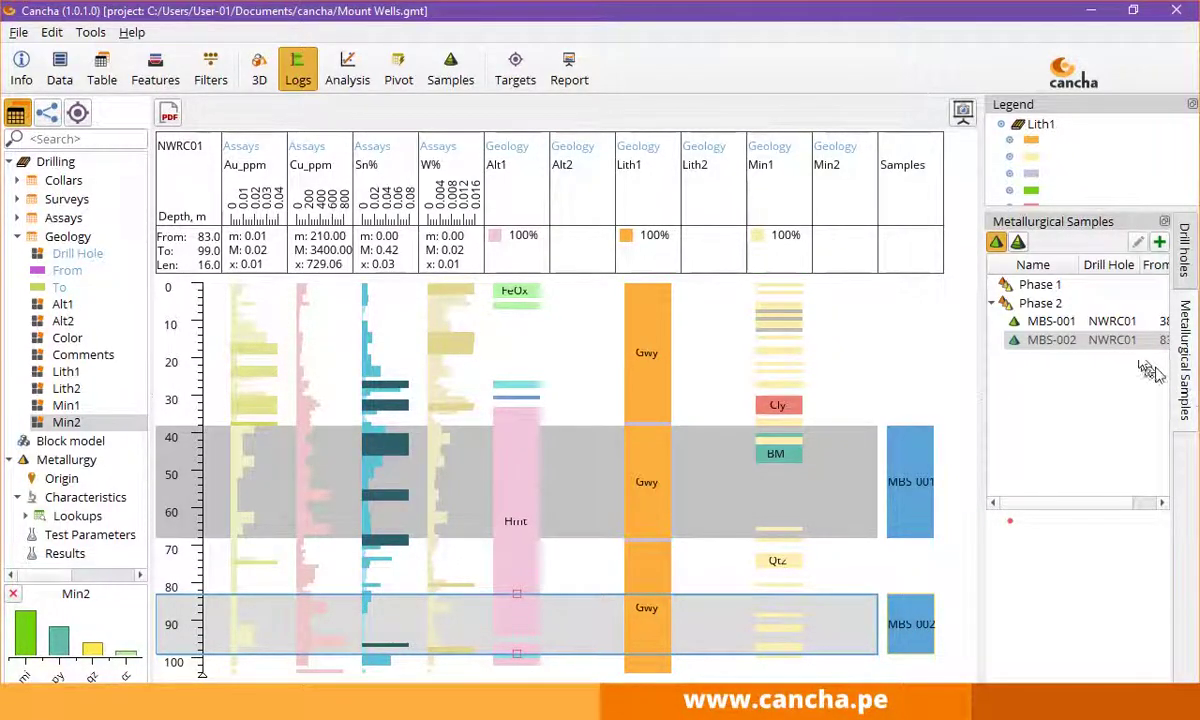
Check the saved samples in the metallurgical sample list and bring up the strip log of drill hole NWRC25.
click(1045, 321)
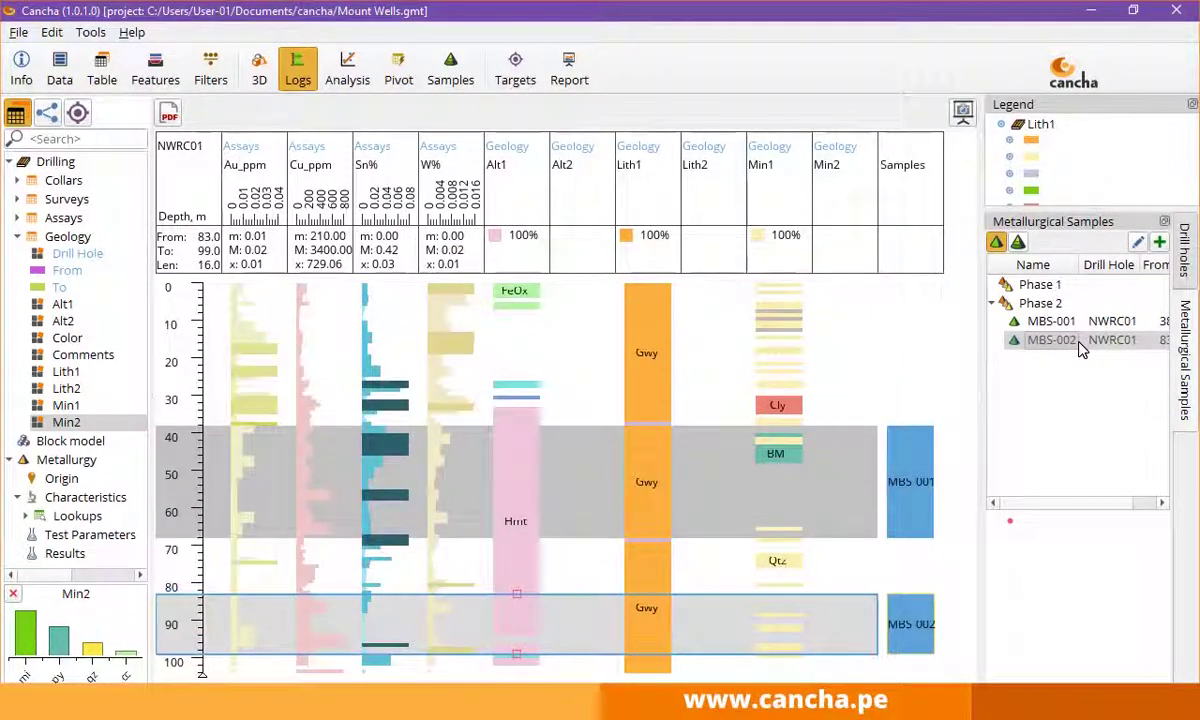
click(1188, 258)
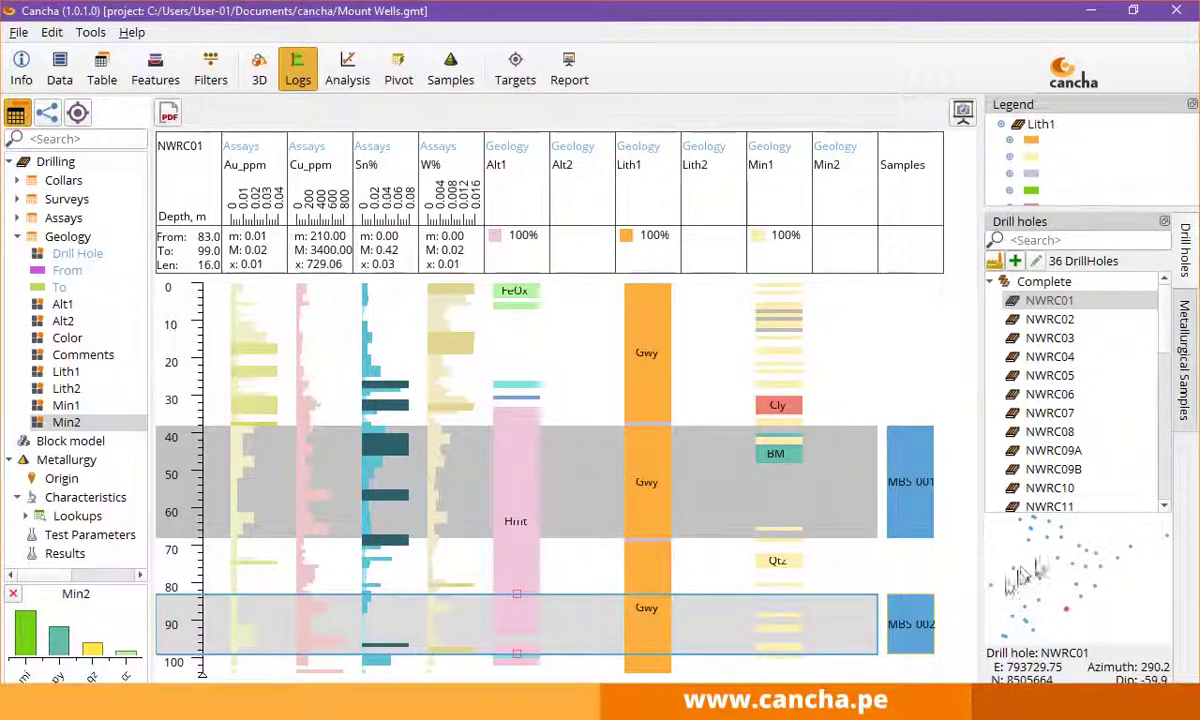
click(1097, 555)
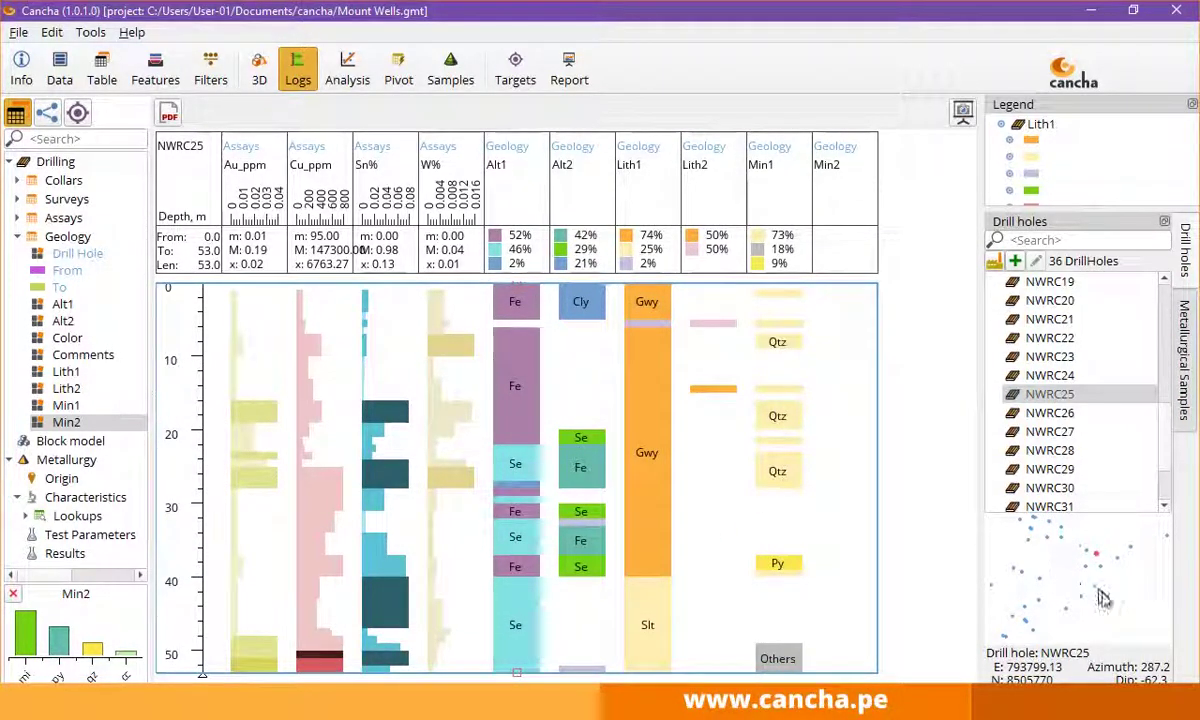
In the 3D view, hide the Lith1 collars and hole labels as well as the legend drawn over the scene.
click(260, 76)
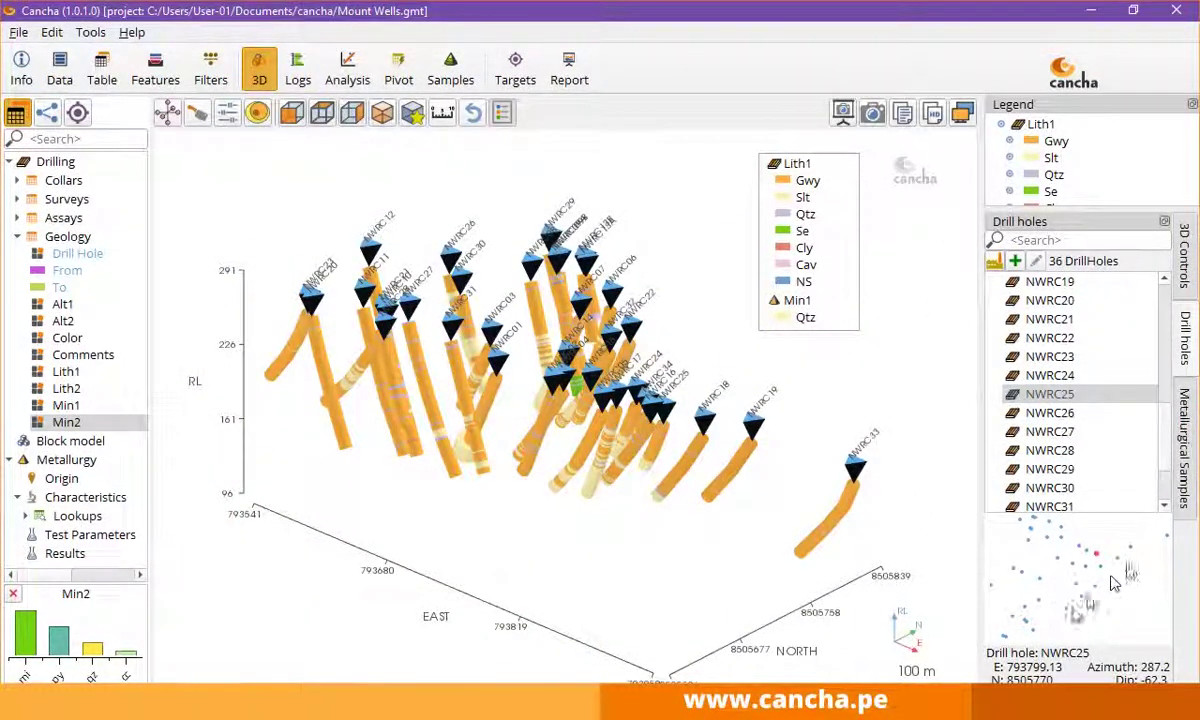
click(1184, 258)
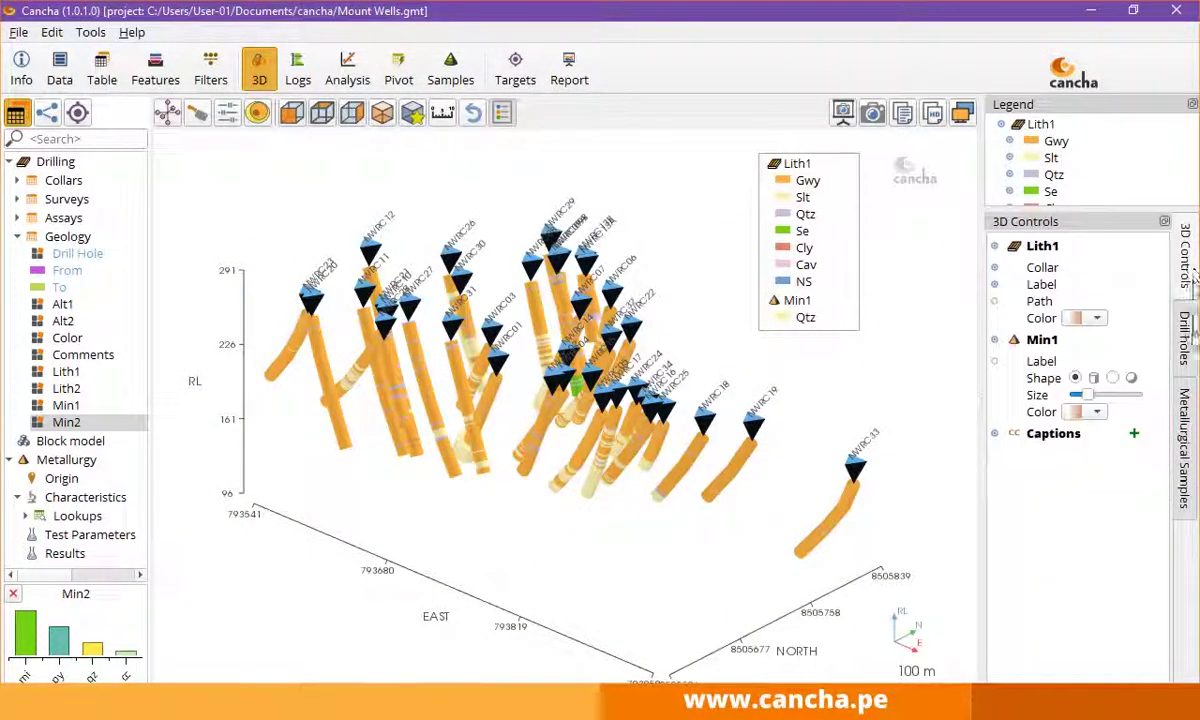
click(995, 268)
drag(900, 430, 924, 474)
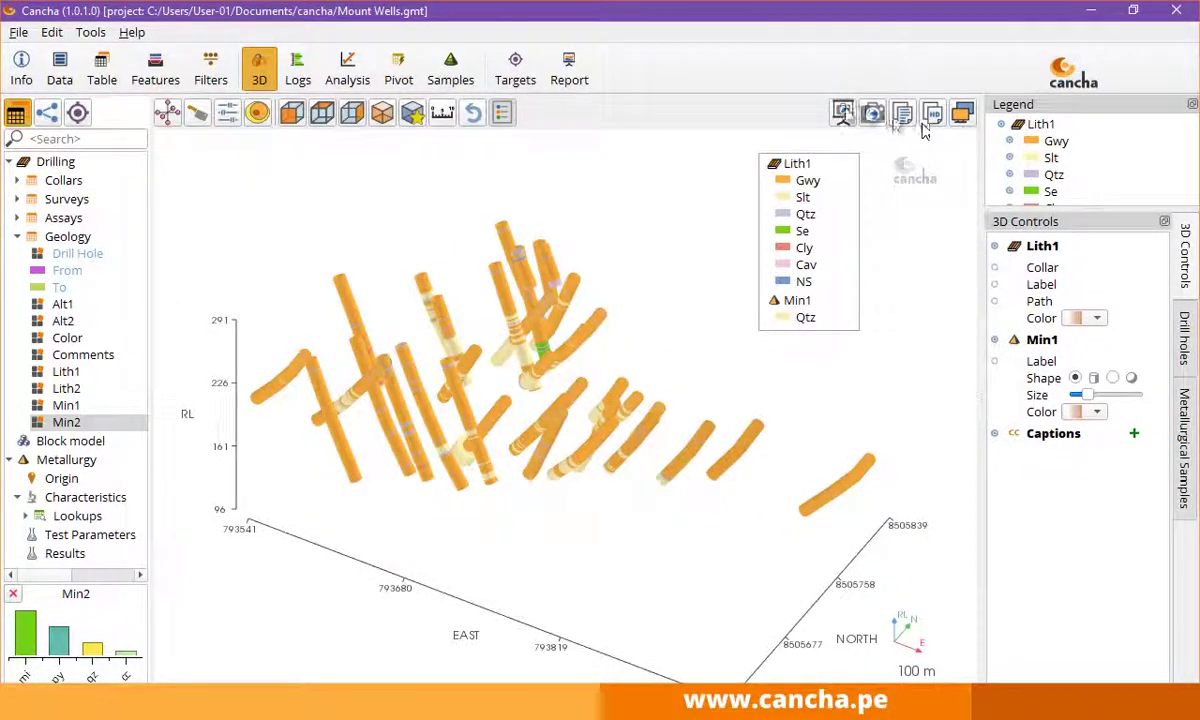
click(499, 113)
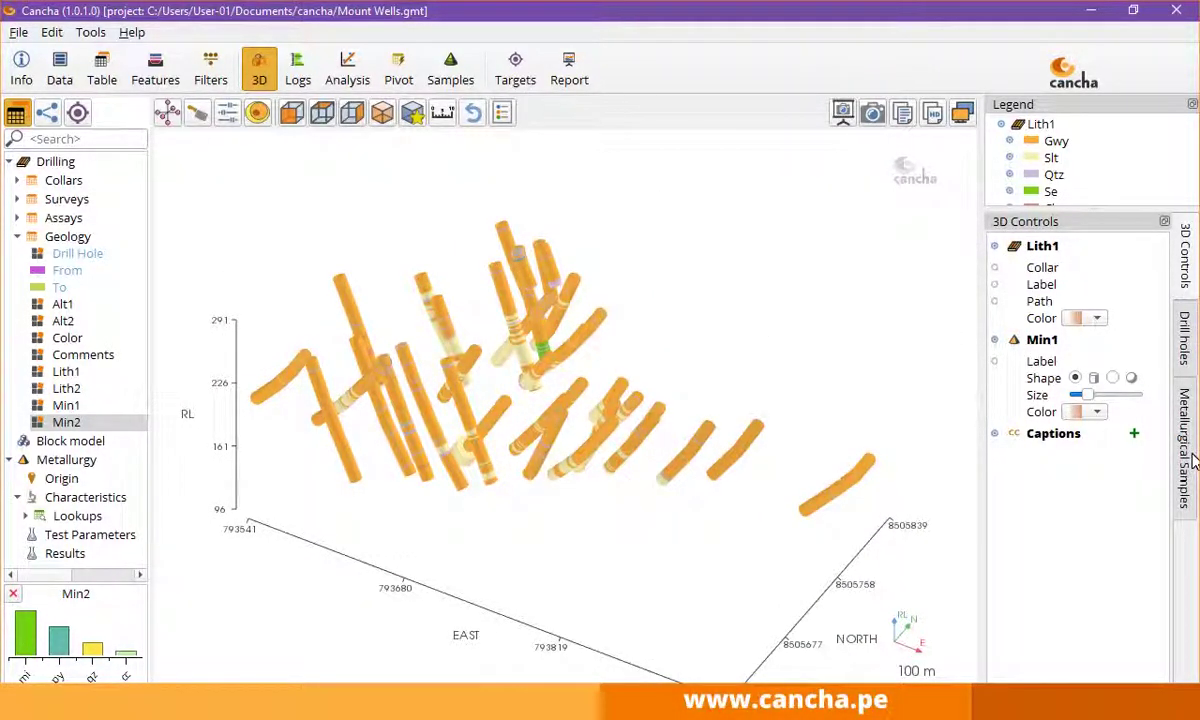
Highlight drill holes NWRC29, NWRC19 and NWRC22 one after another in the 3D view.
click(1185, 340)
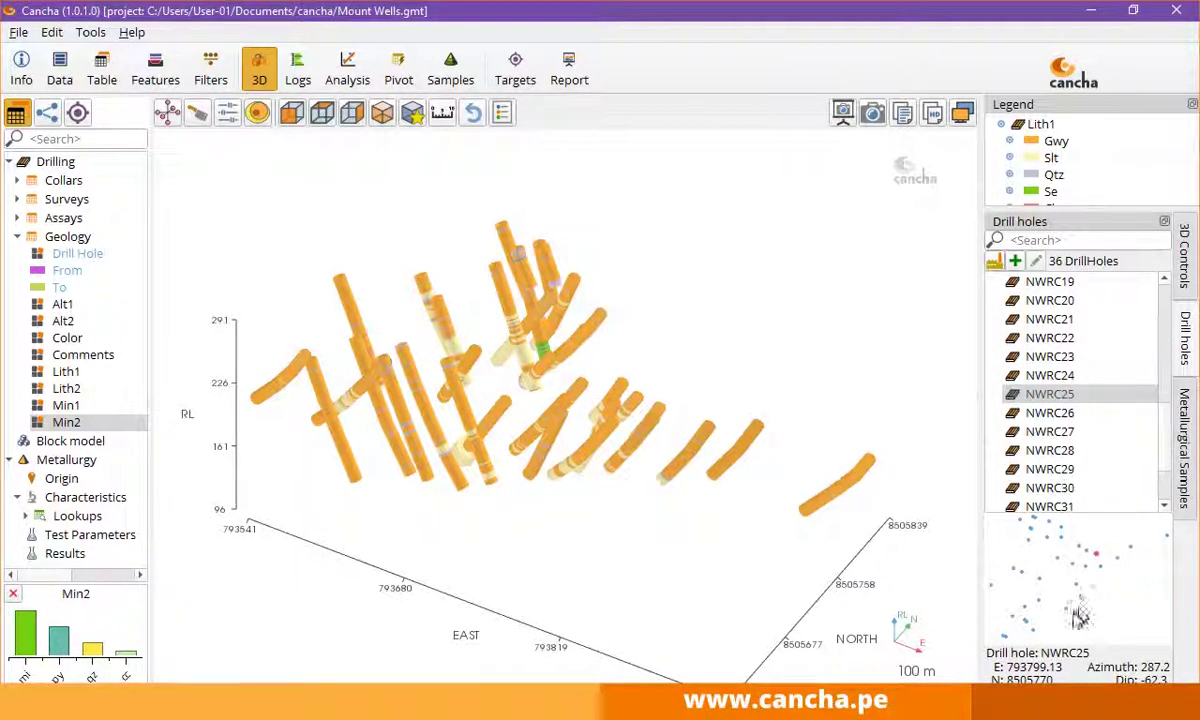
click(1051, 474)
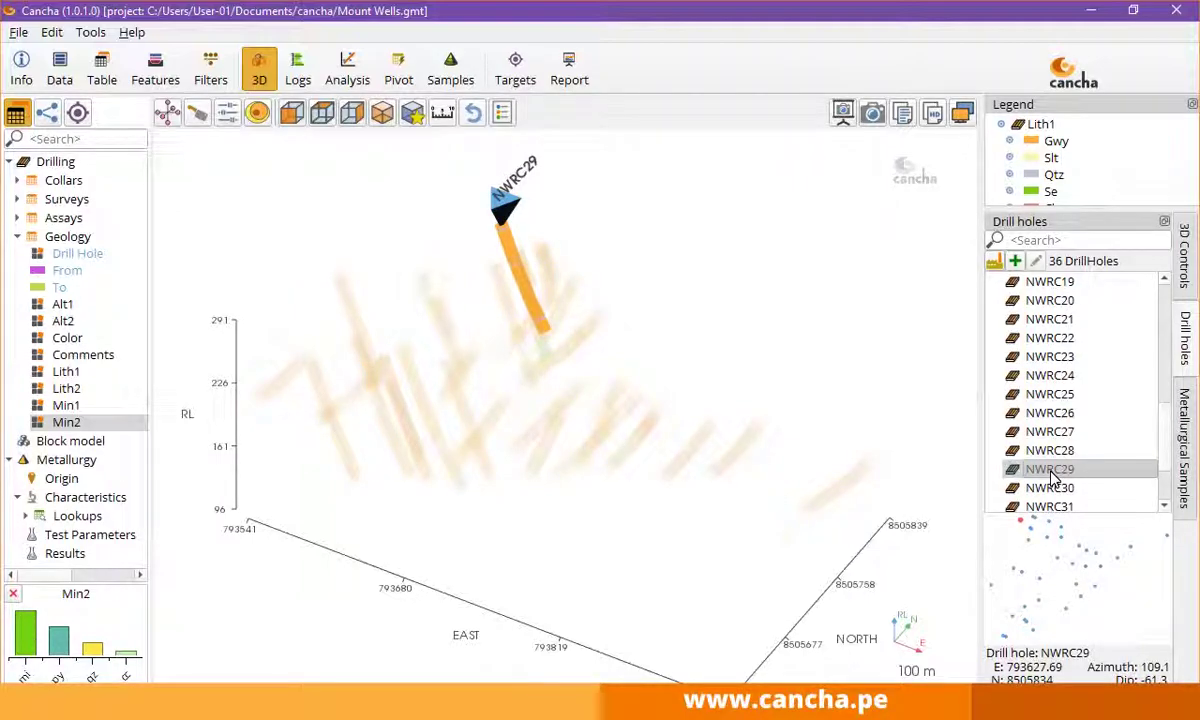
click(1051, 284)
click(1060, 338)
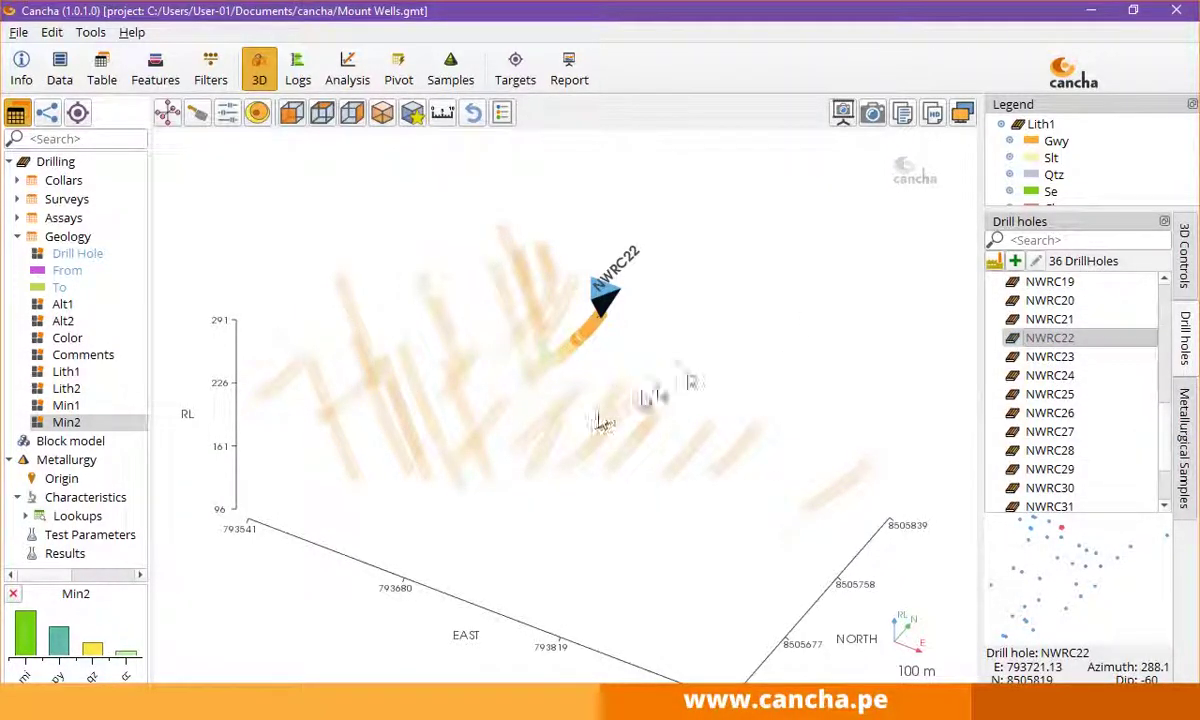
Filter the drill holes by "22", inspect NWRC22 alone in 3D, and clear the filter to restore all holes.
click(1081, 240)
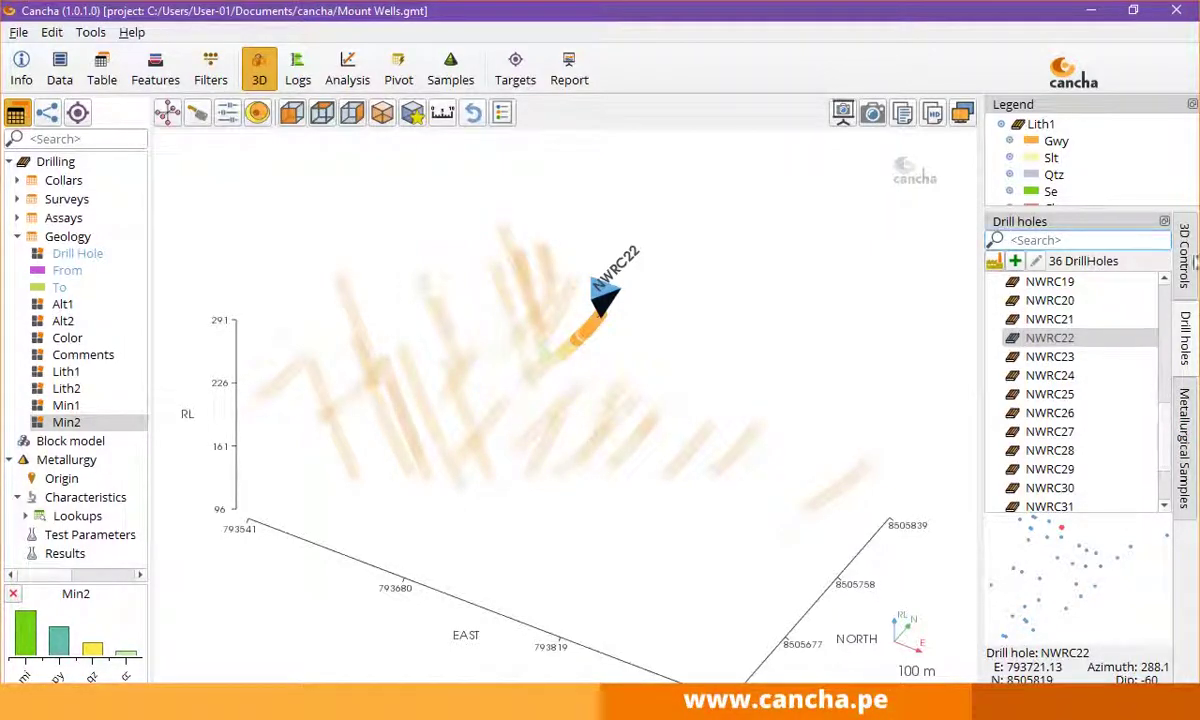
text(22)
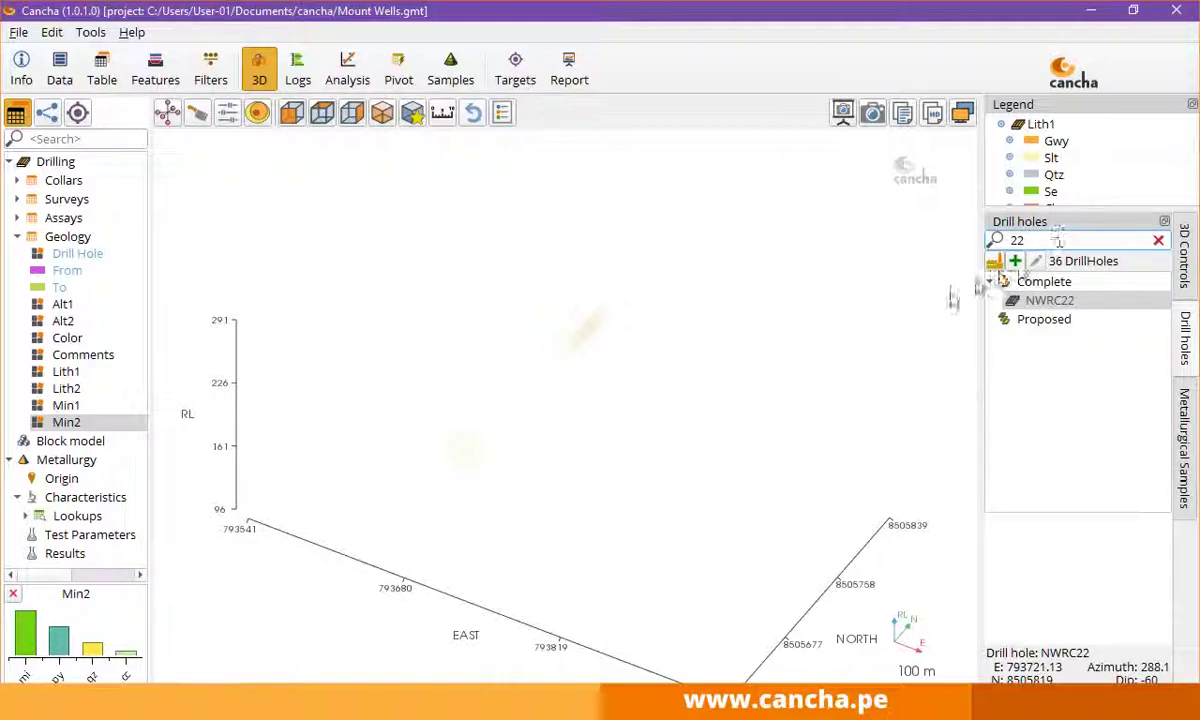
click(1038, 302)
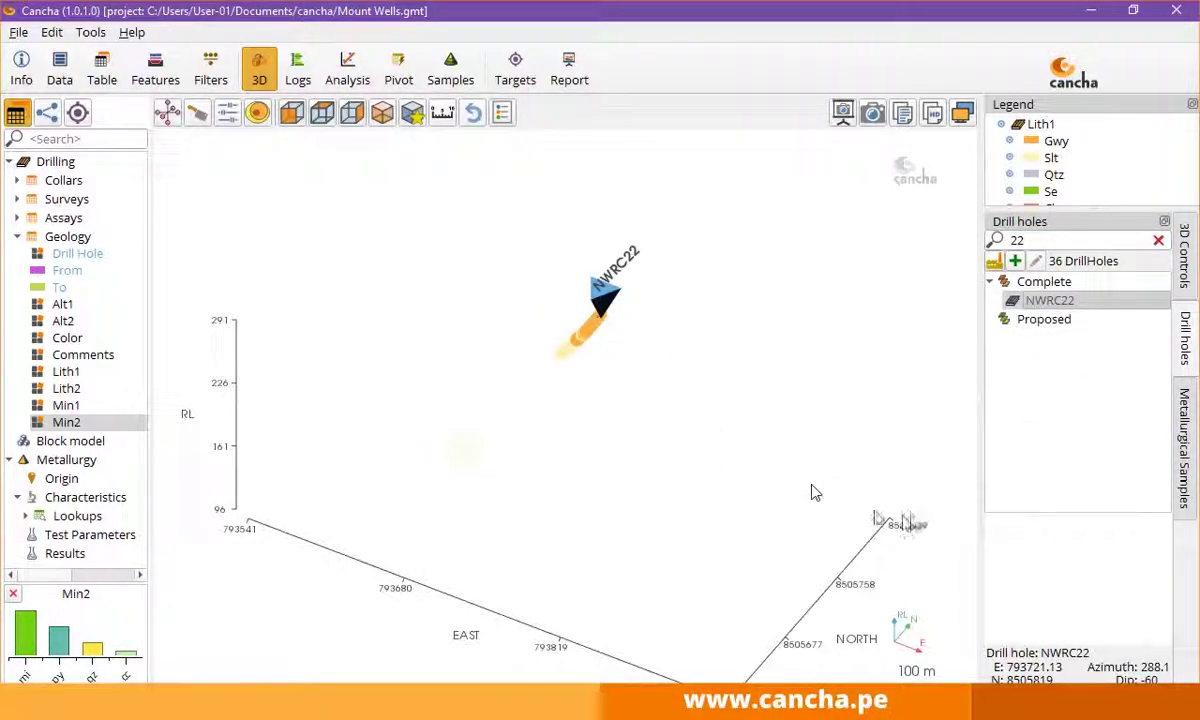
drag(738, 496, 754, 408)
click(1158, 240)
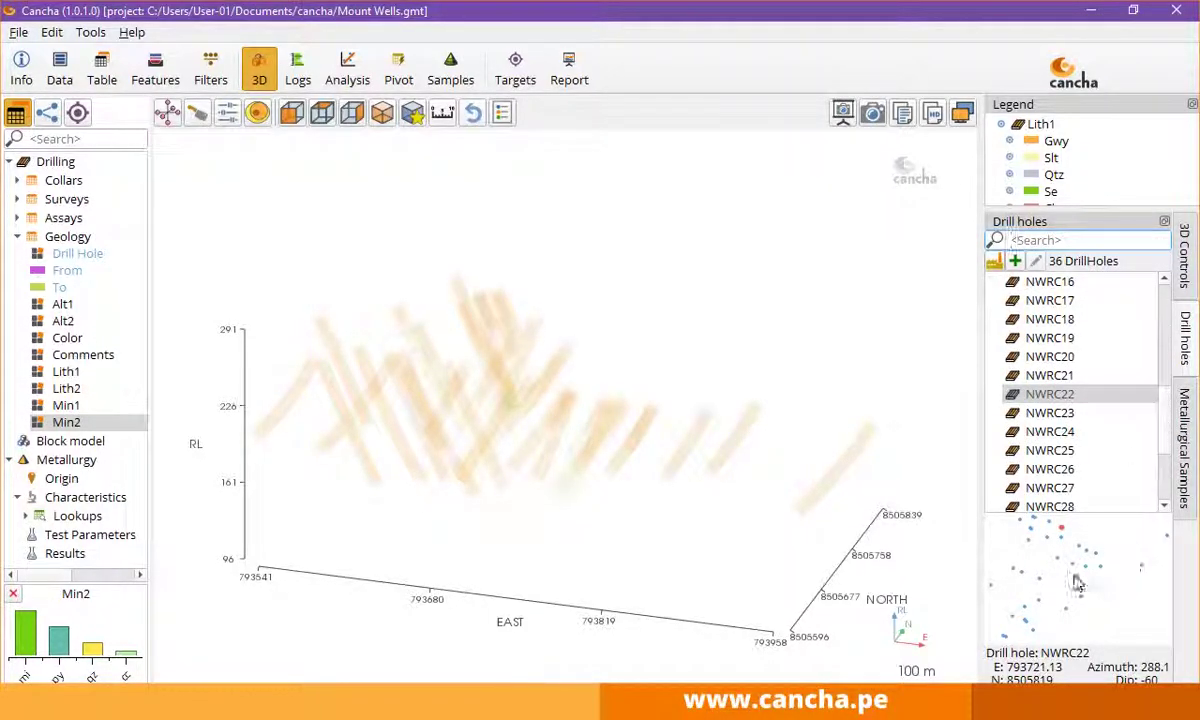
Show the Lith1 drill holes together with their collar markers in the 3D view.
drag(526, 440, 612, 648)
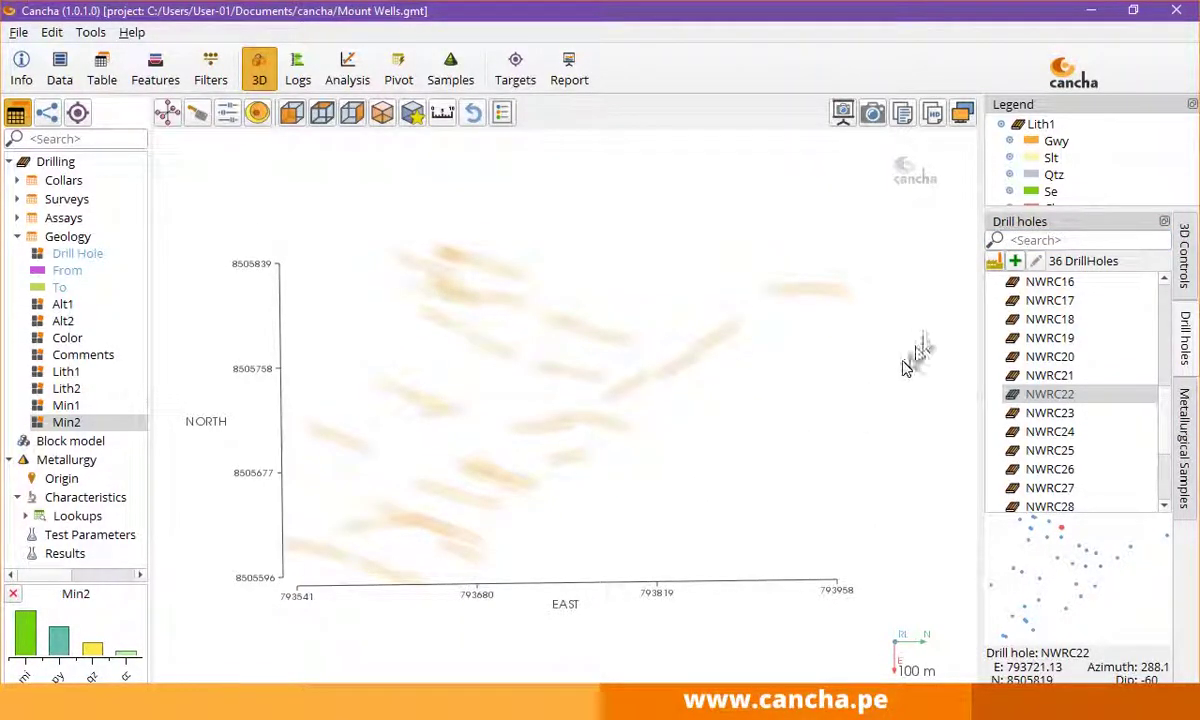
click(1184, 256)
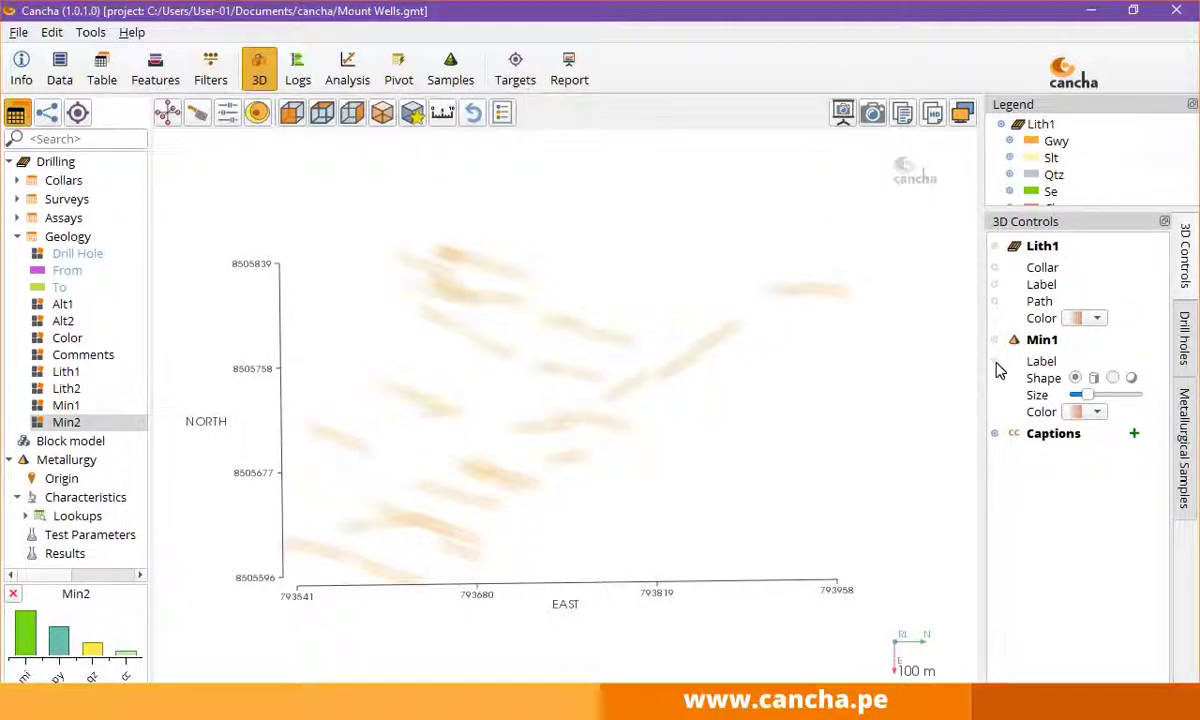
click(994, 247)
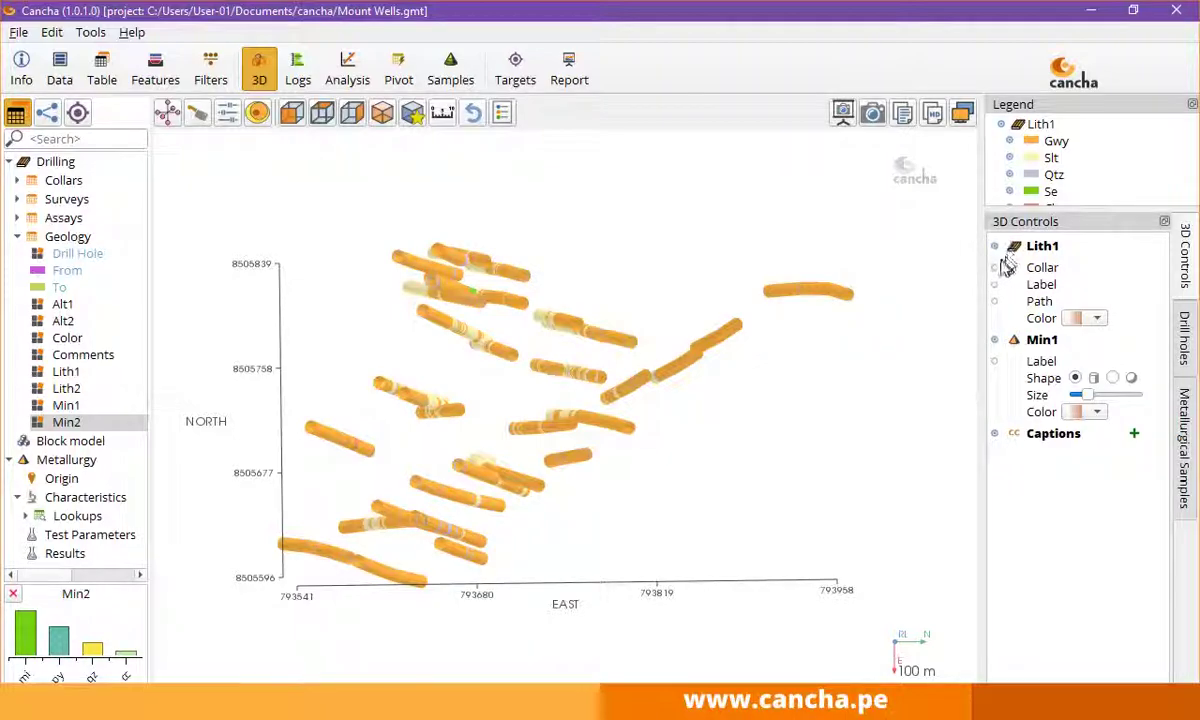
click(995, 268)
drag(742, 384, 799, 428)
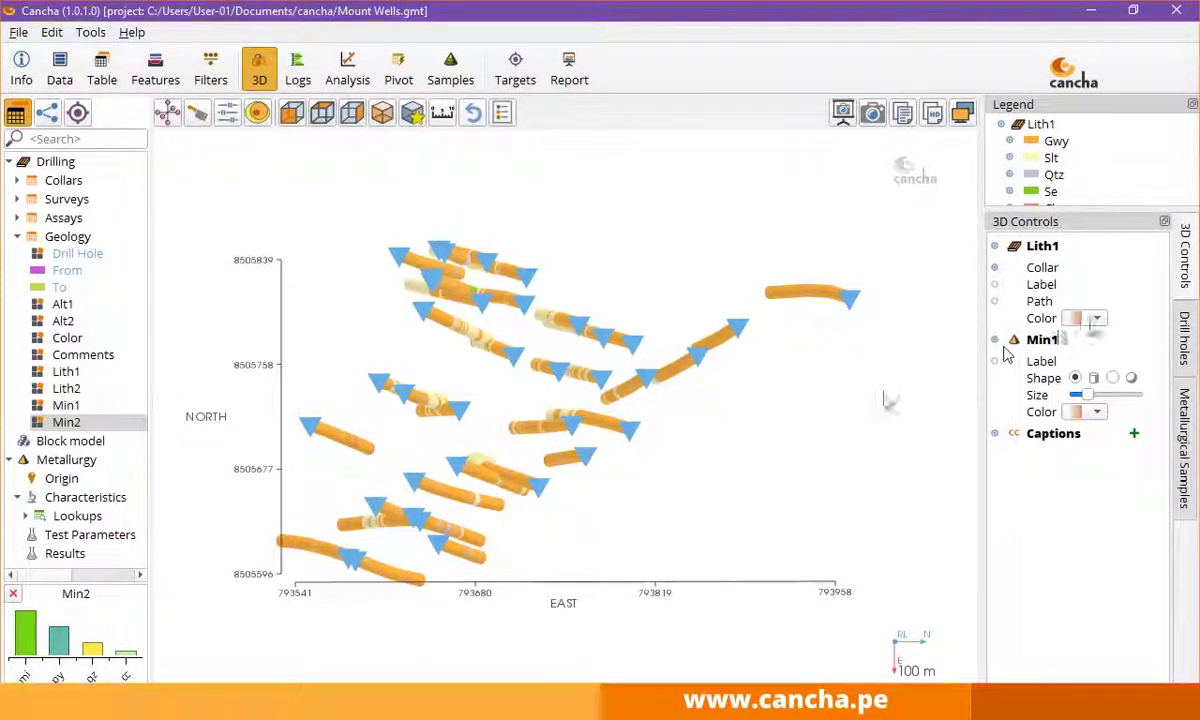
Highlight individual drill holes in 3D by picking them on the collar map, including NWRC33, NWRC01, NWRC31 and NWRC26.
click(1185, 362)
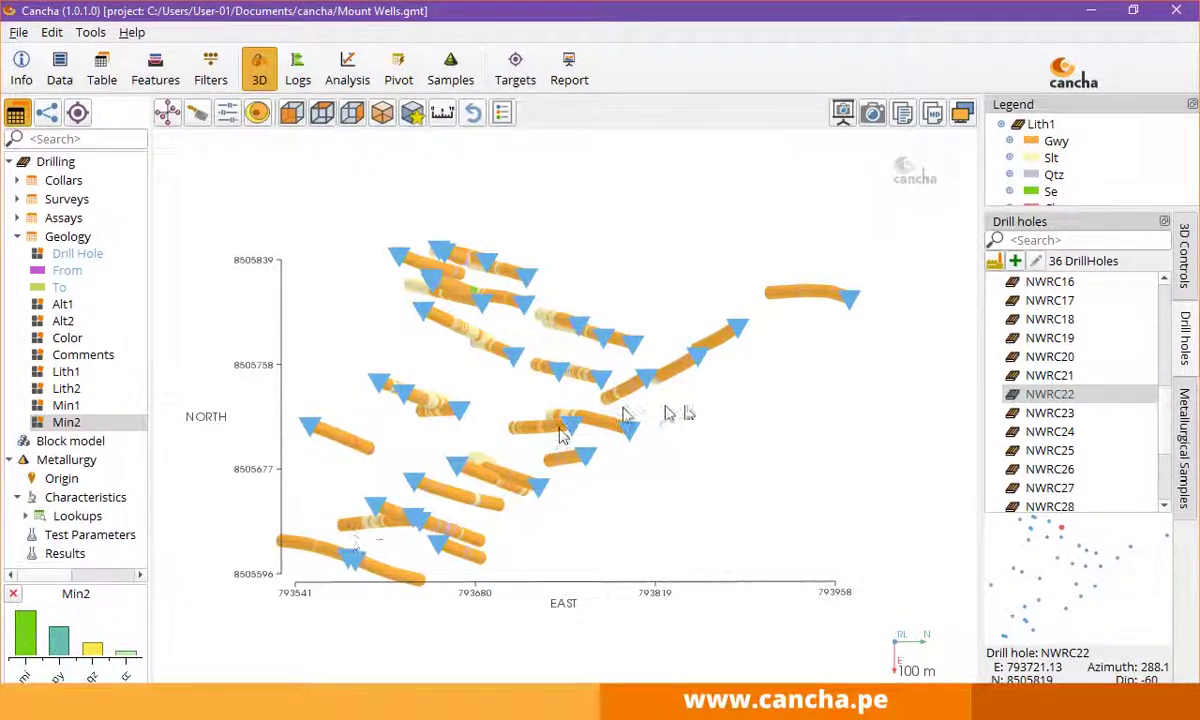
click(1166, 538)
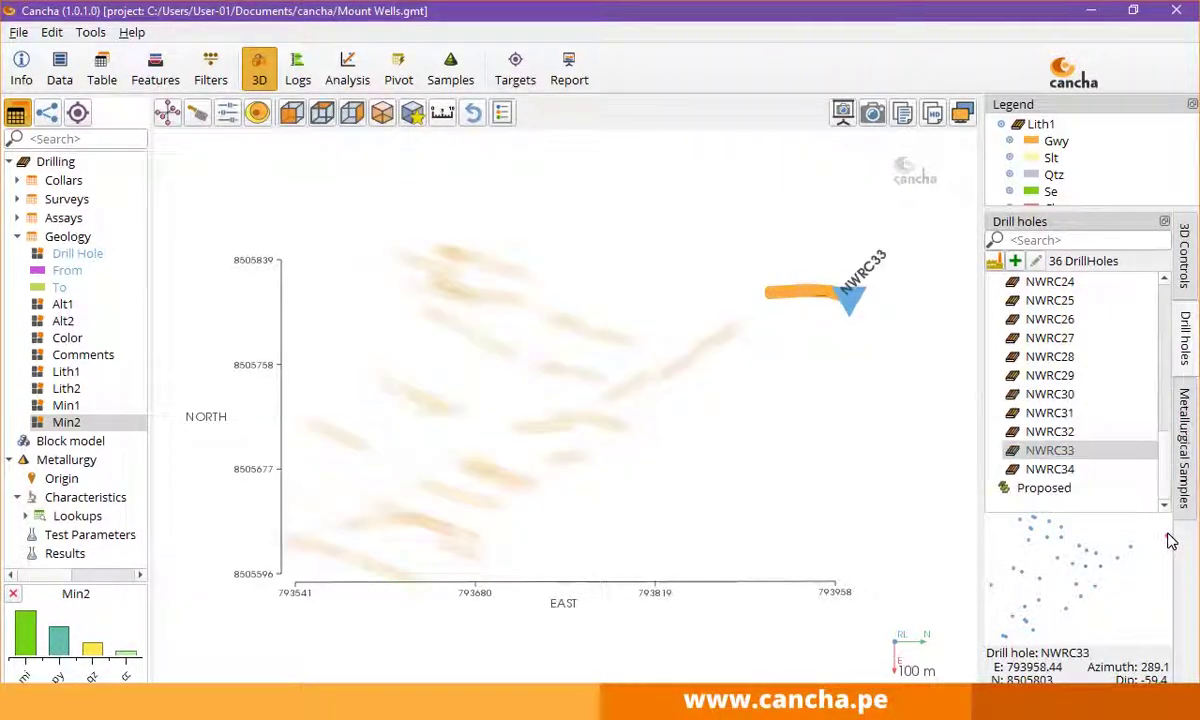
click(1066, 609)
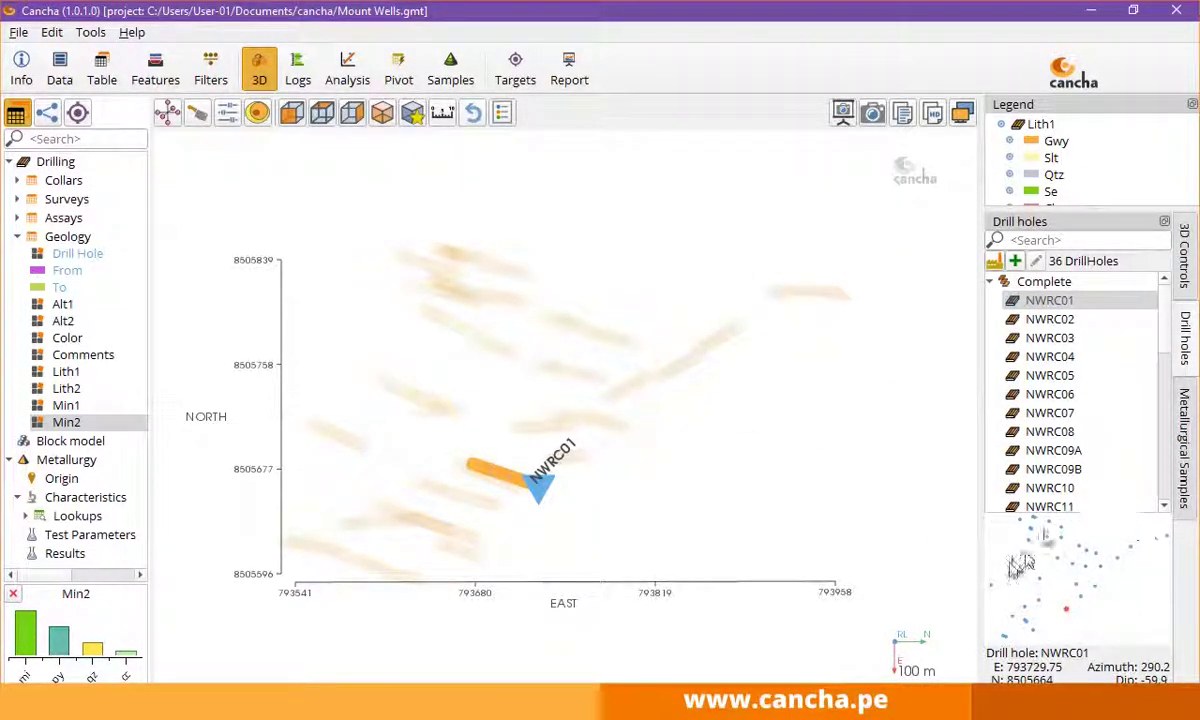
click(1080, 550)
click(1090, 565)
click(1005, 552)
click(1040, 603)
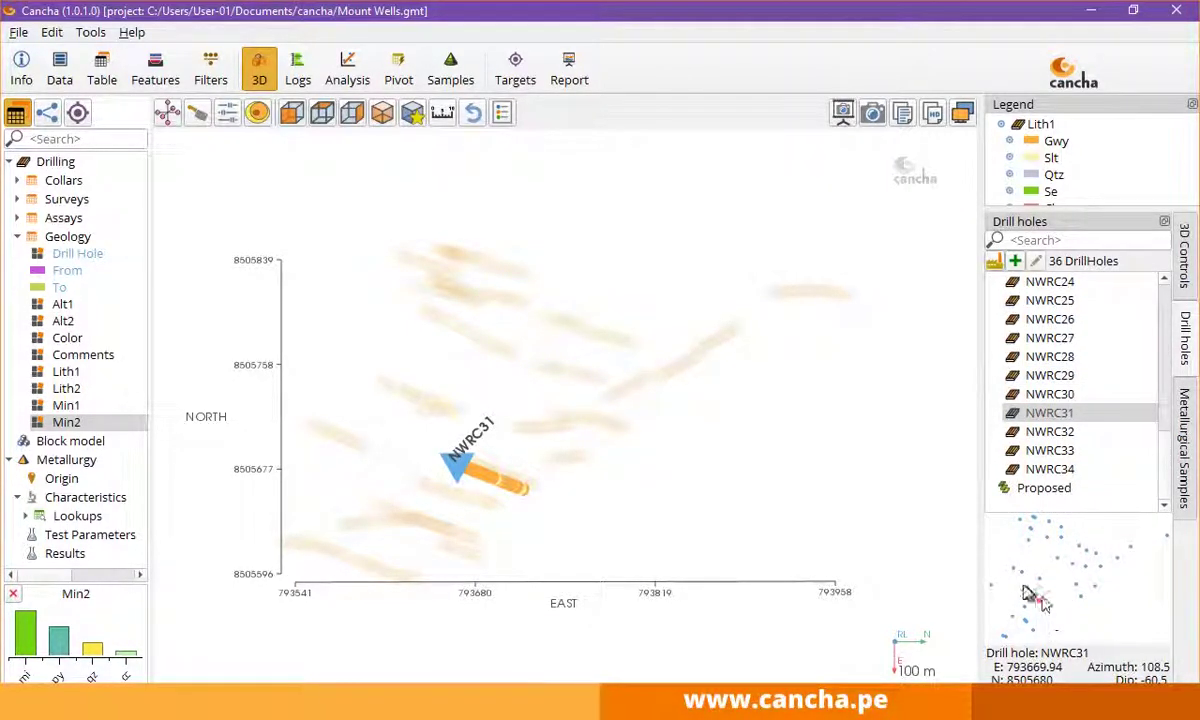
click(1013, 578)
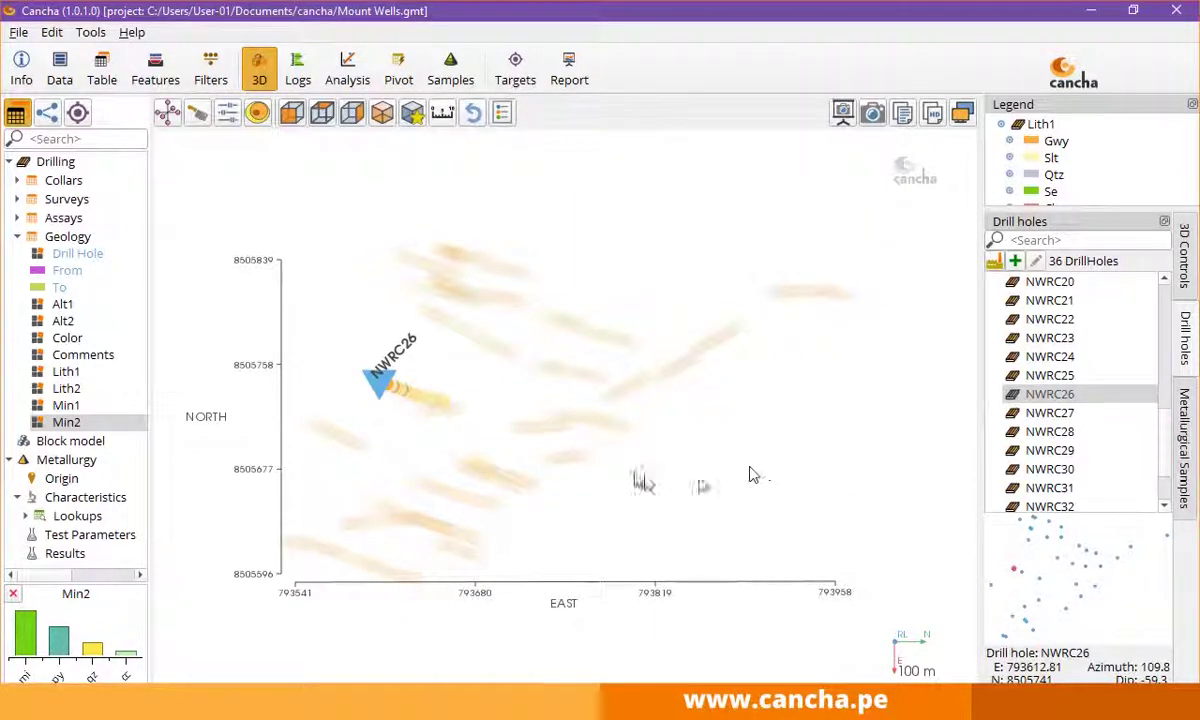
Inspect the Phase 2 metallurgical samples MBS-001 and MBS-002 from the sample list alongside the 3D view.
click(1184, 450)
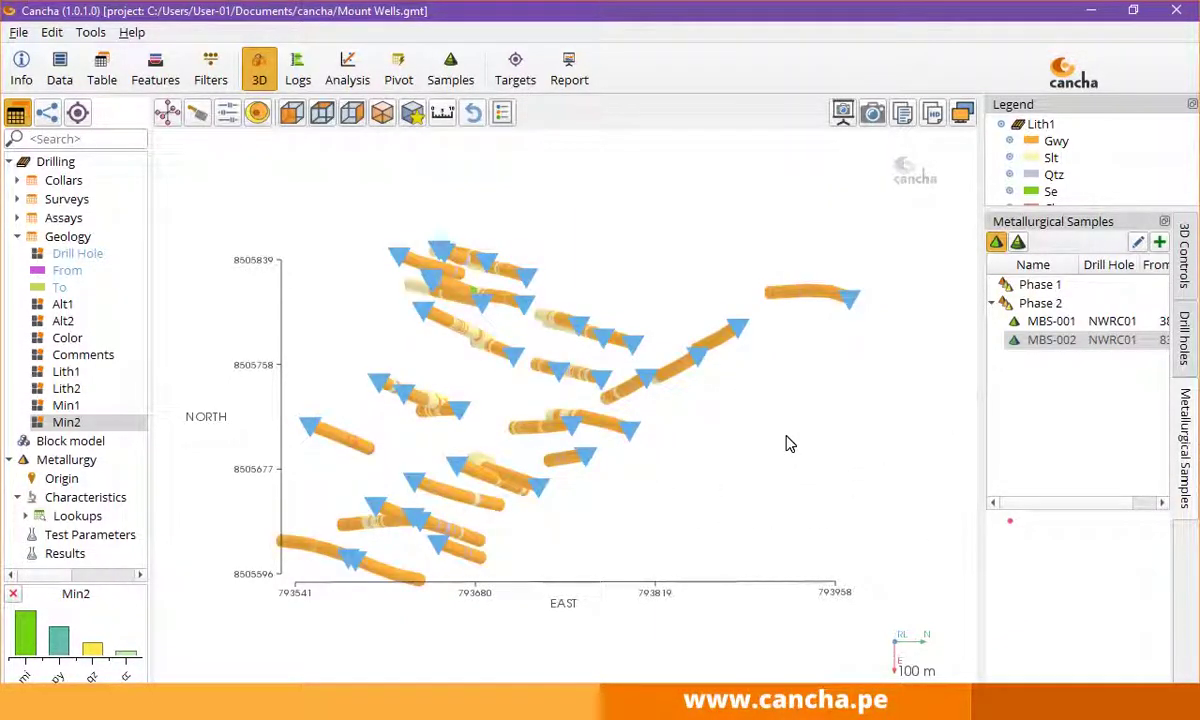
drag(783, 460, 749, 354)
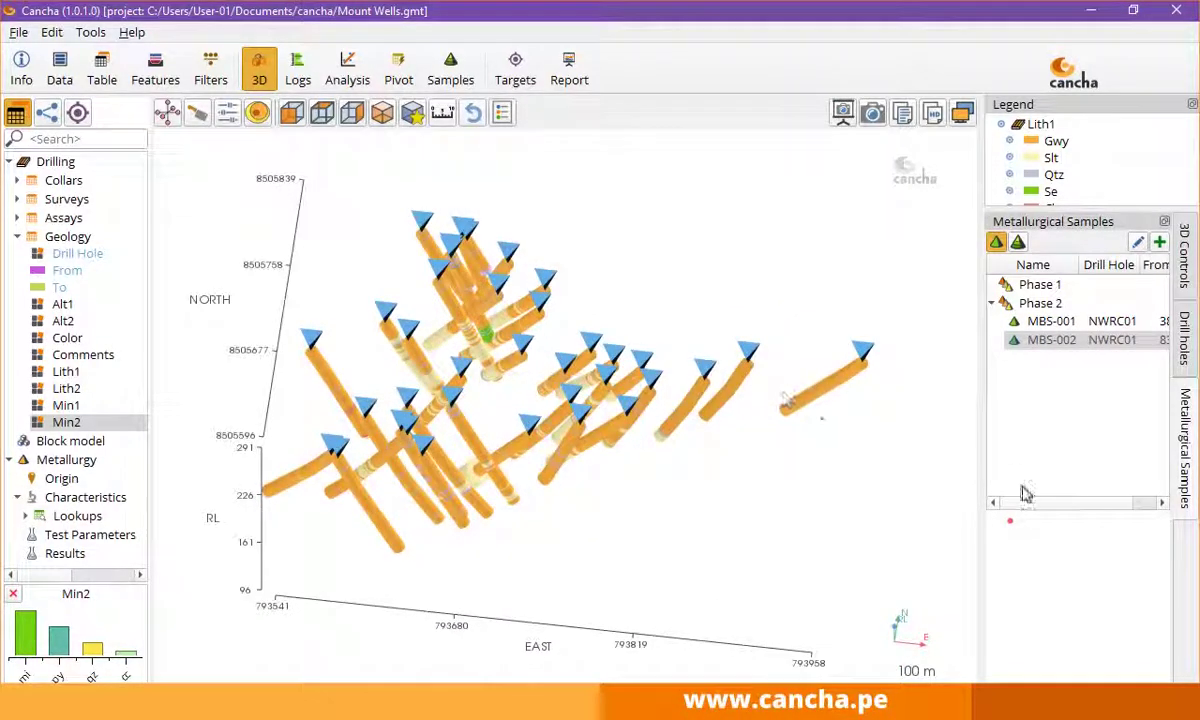
drag(759, 546, 475, 398)
click(1092, 327)
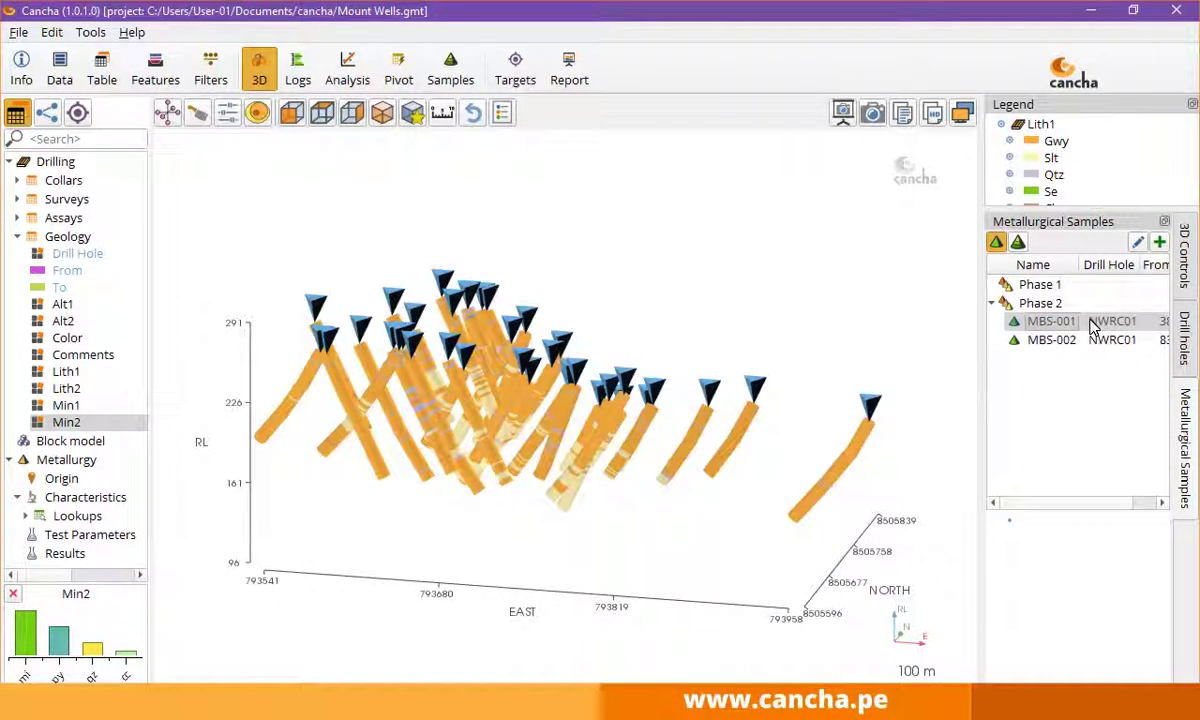
click(1058, 340)
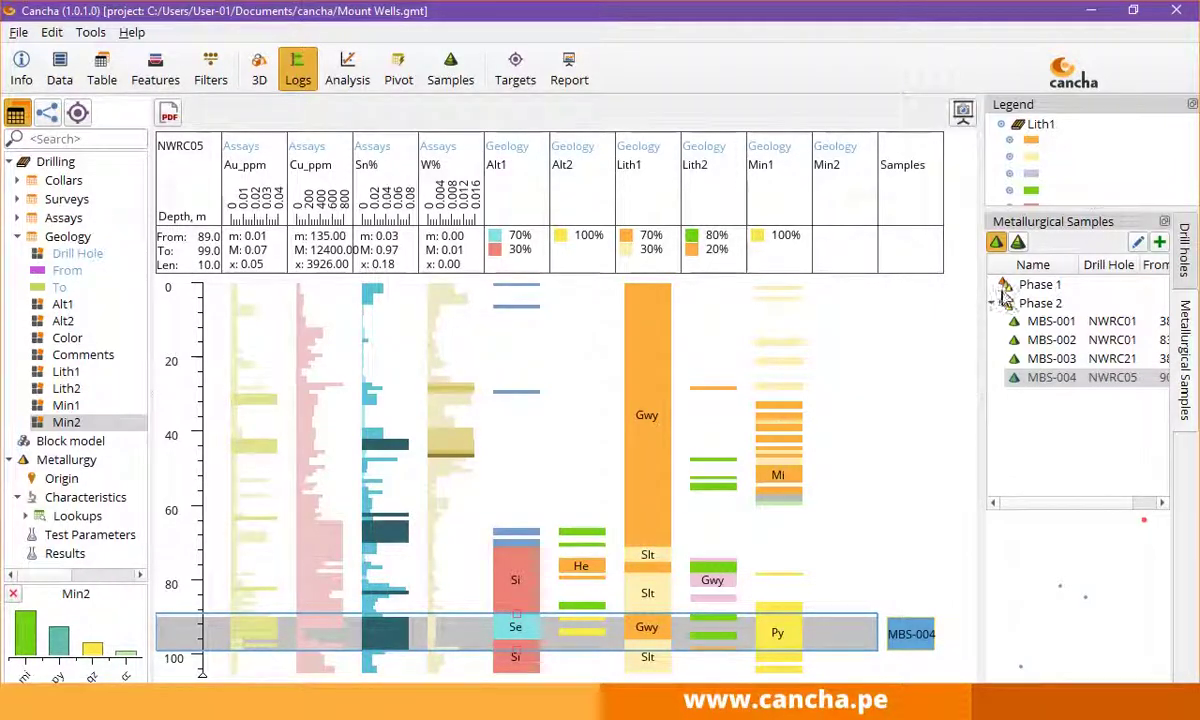
Limit the drill hole list to the holes that have metallurgical samples.
click(1187, 262)
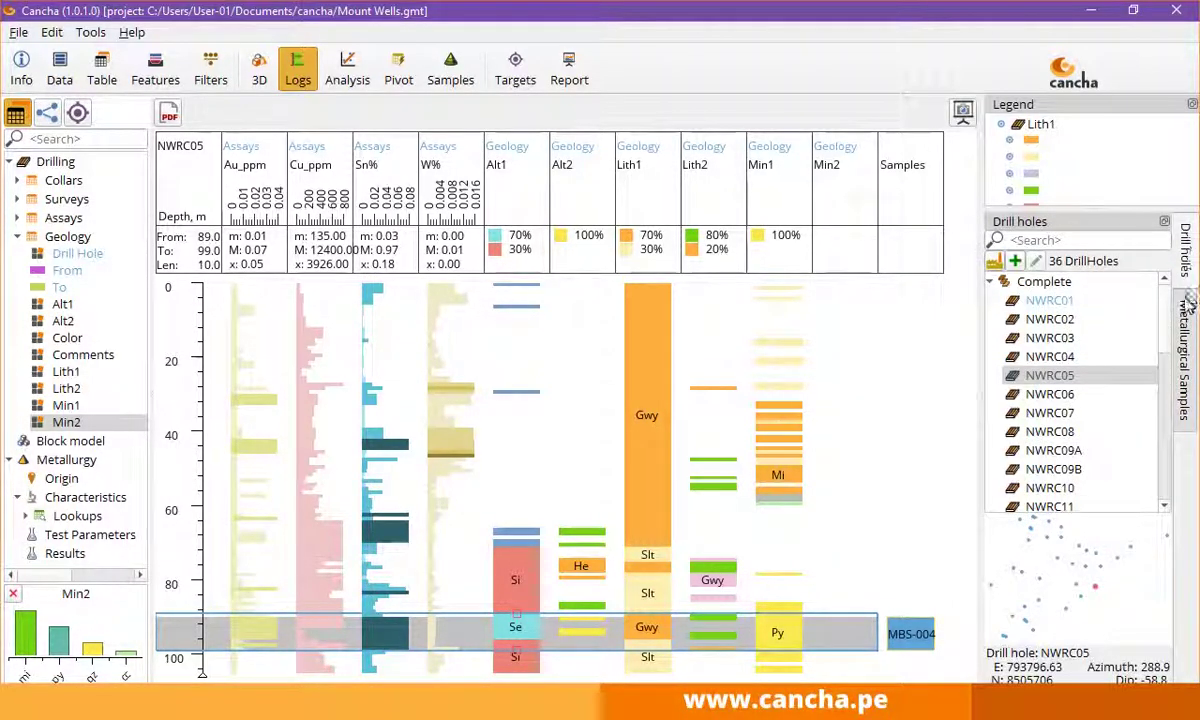
click(994, 261)
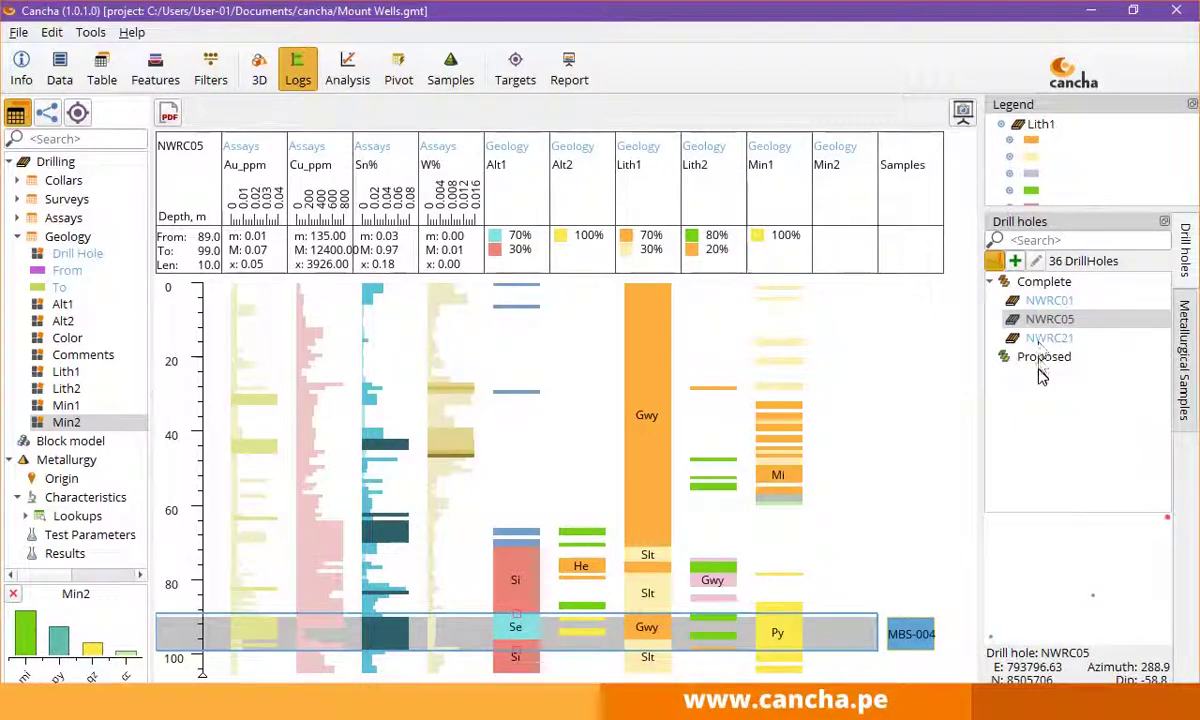
click(995, 263)
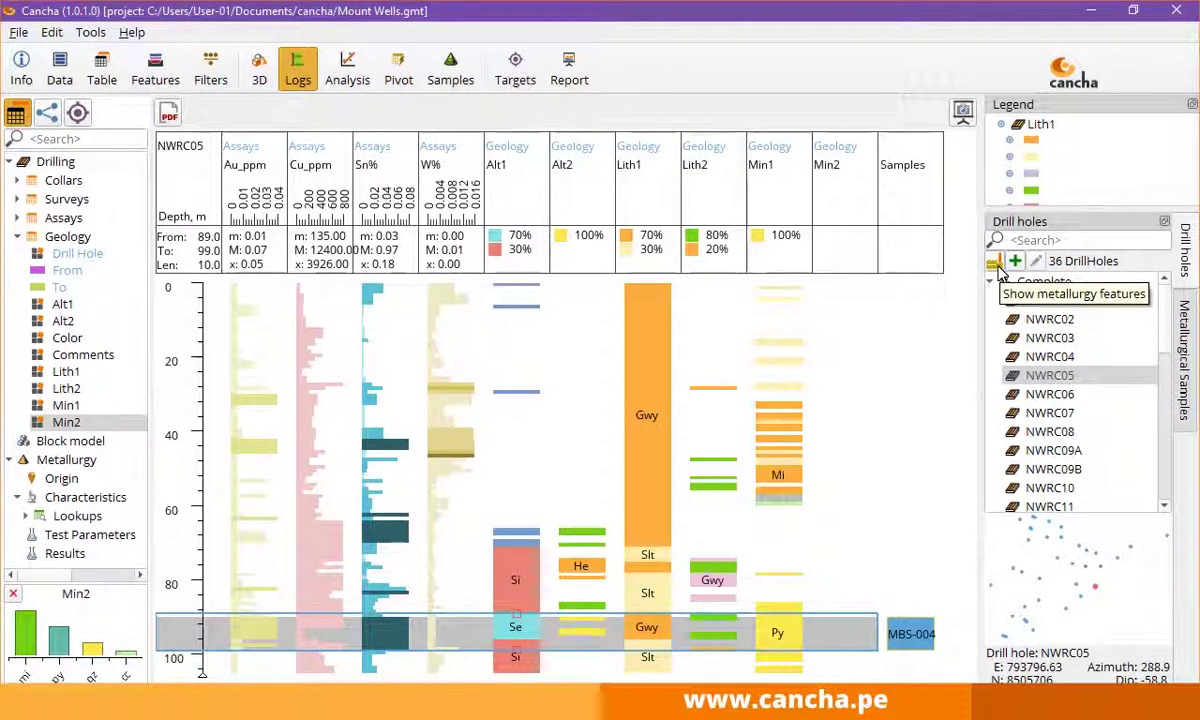
click(998, 265)
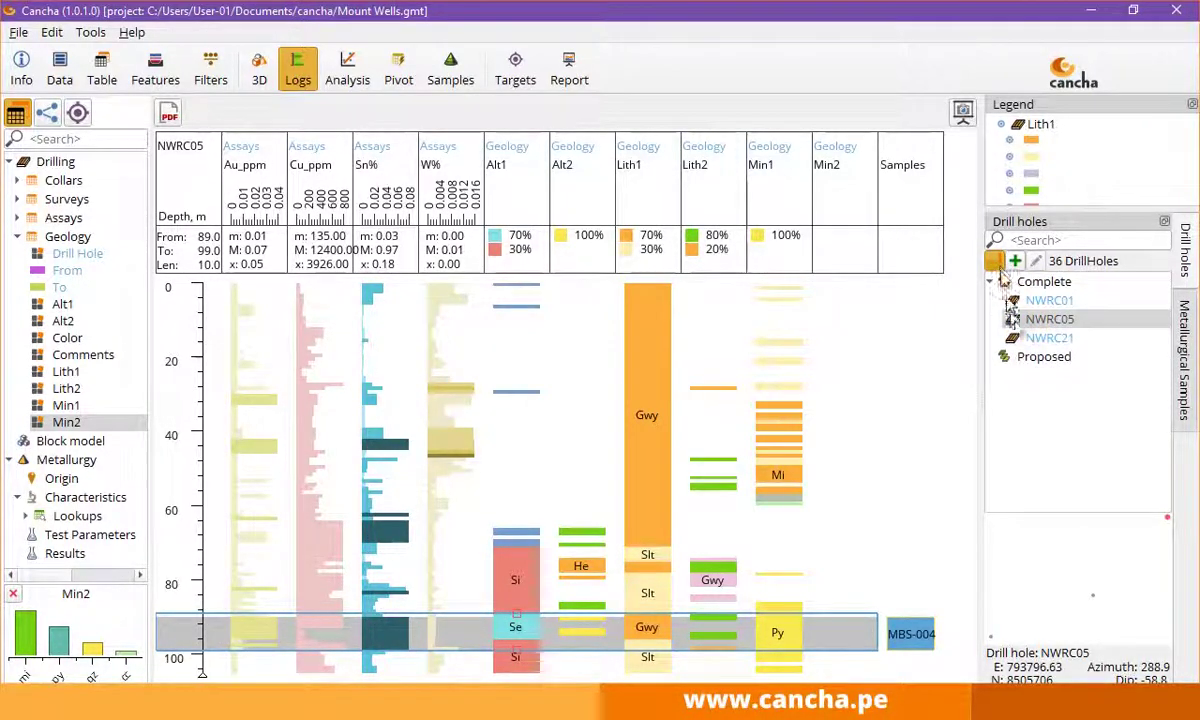
Compare the strip logs of the sampled drill holes NWRC21, NWRC01 and NWRC05, finishing on NWRC21.
click(1062, 340)
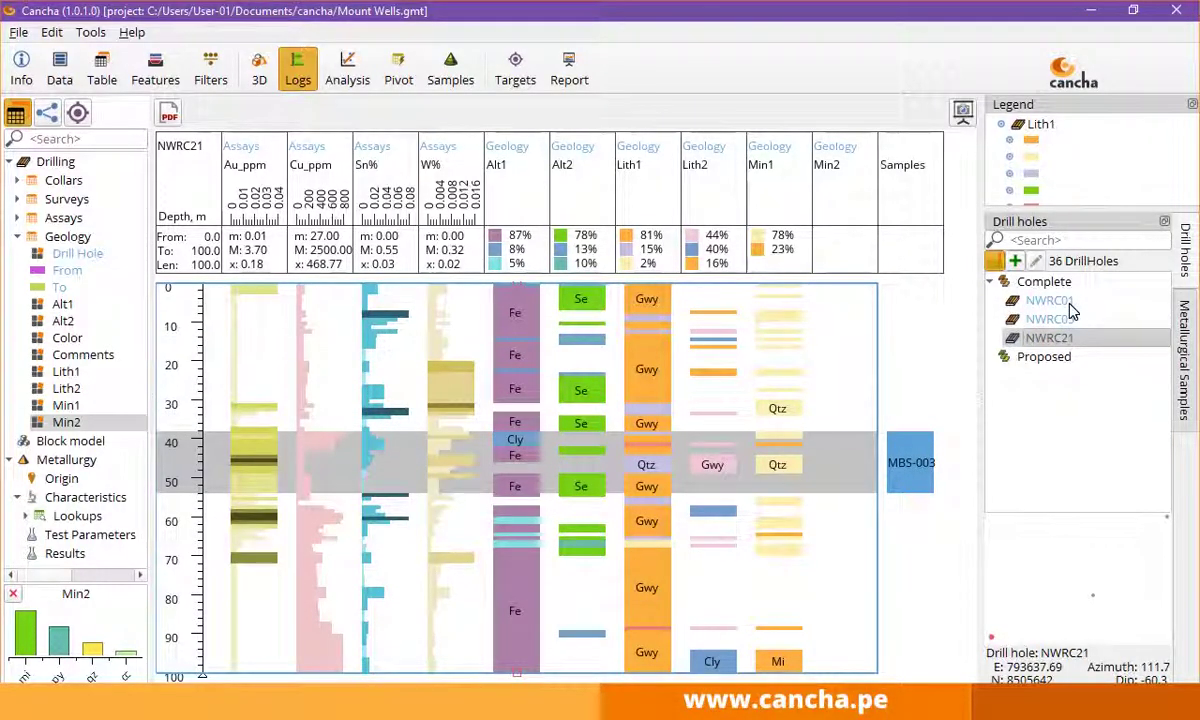
click(1069, 305)
click(1070, 320)
click(1066, 340)
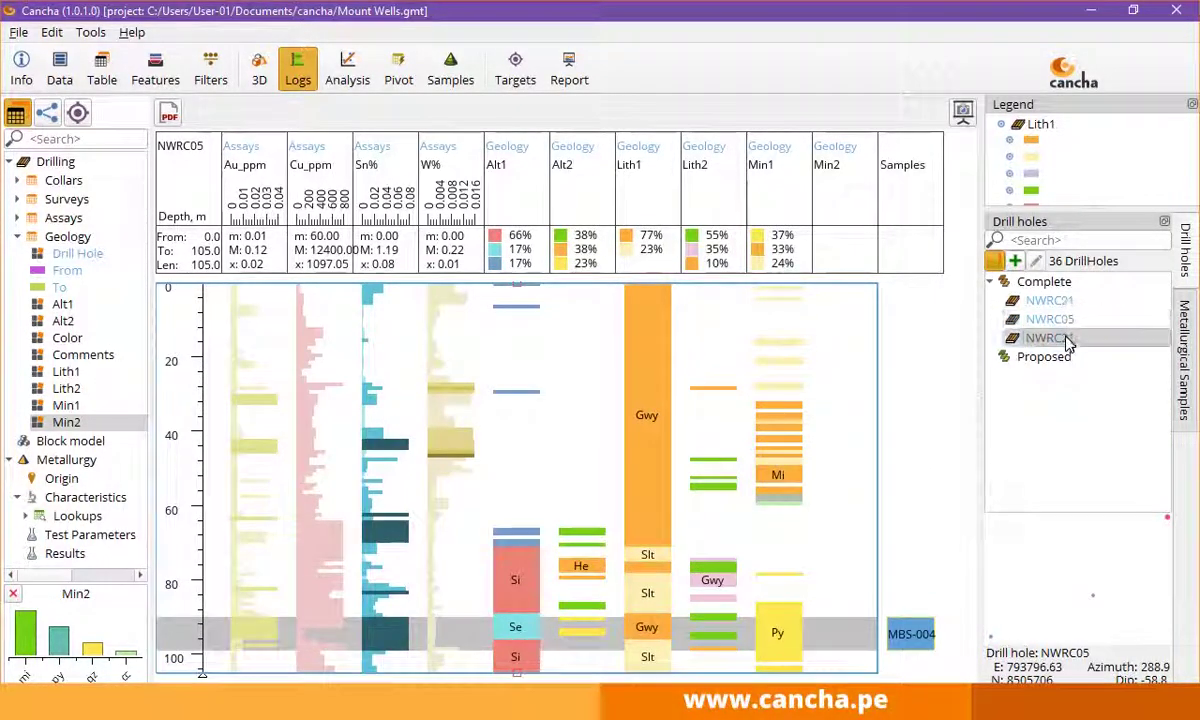
Review the drill hole selection and save options for the strip log PDF export, and leave without exporting.
click(185, 140)
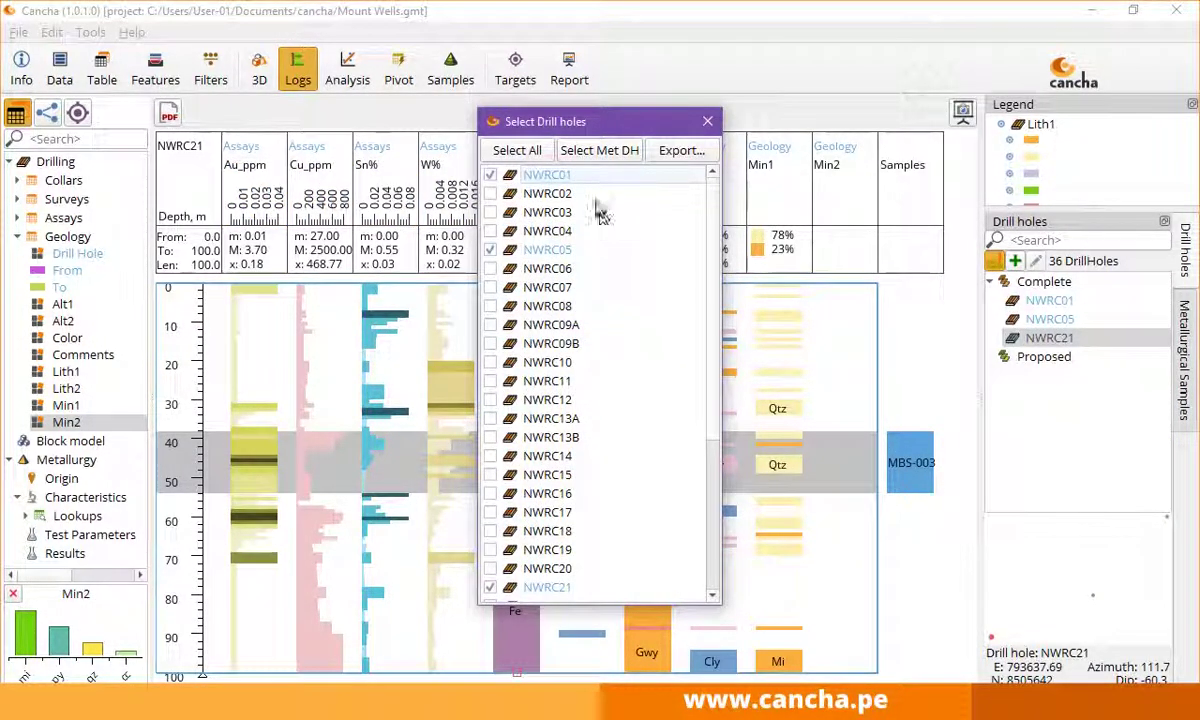
scroll(600, 405, down, 5)
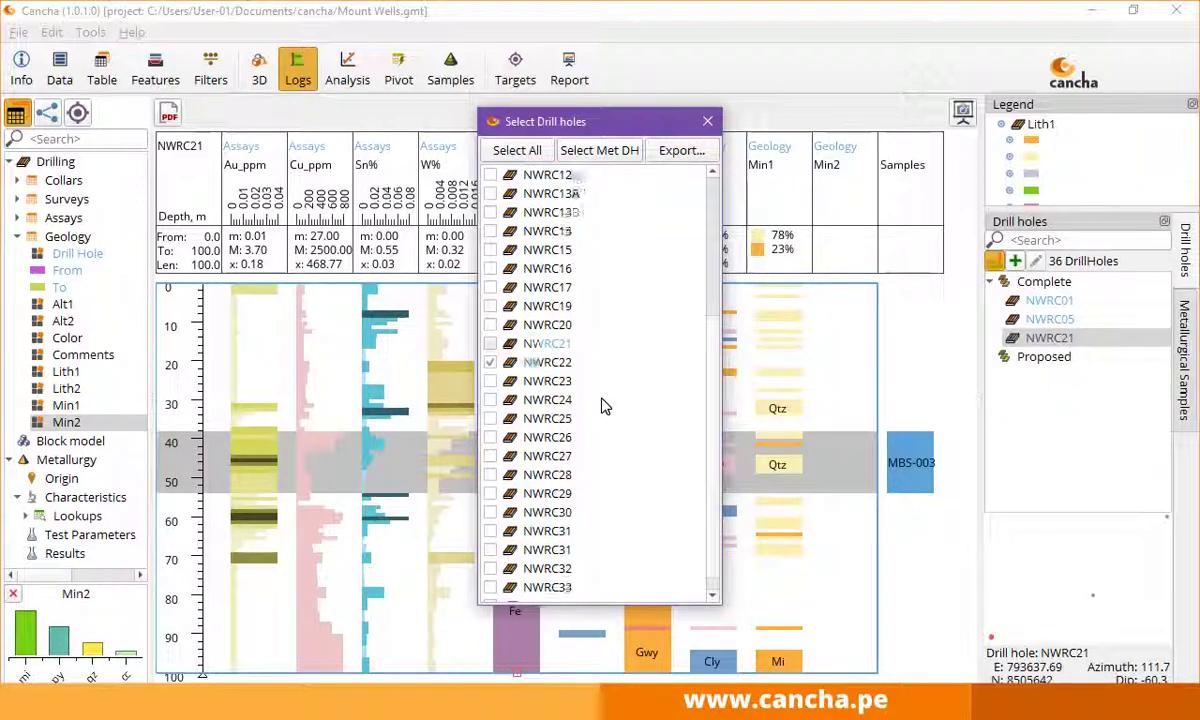
scroll(604, 405, up, 2)
scroll(604, 405, down, 2)
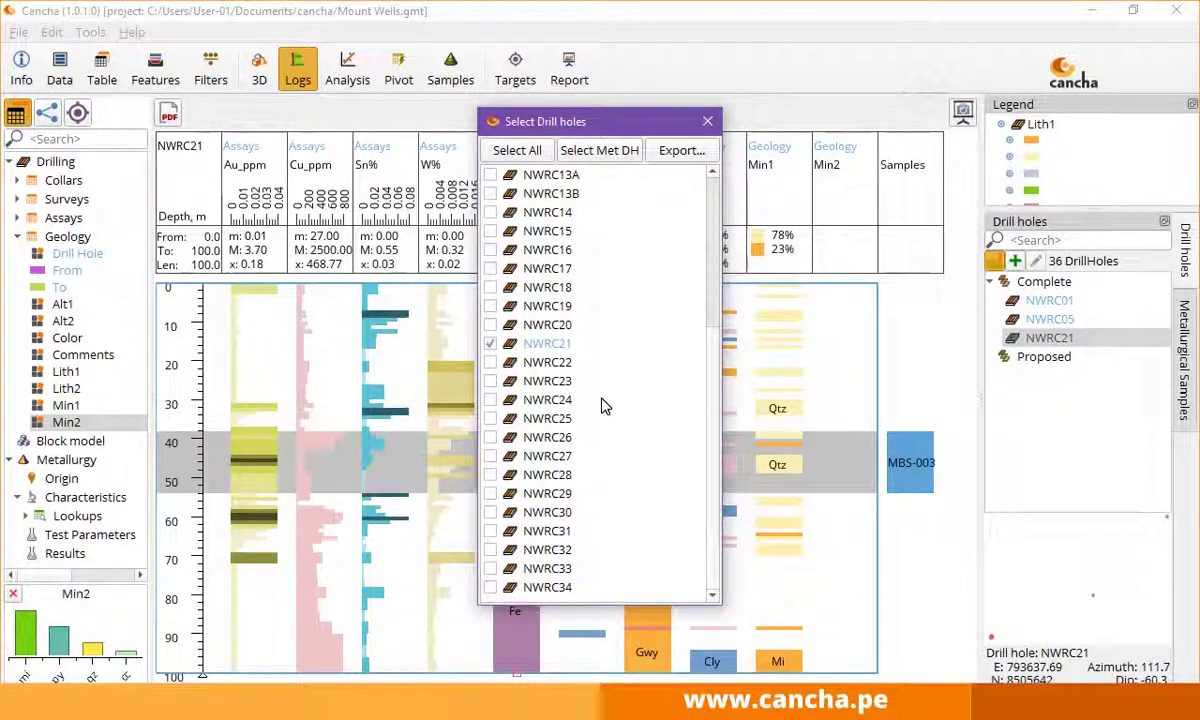
scroll(604, 405, up, 5)
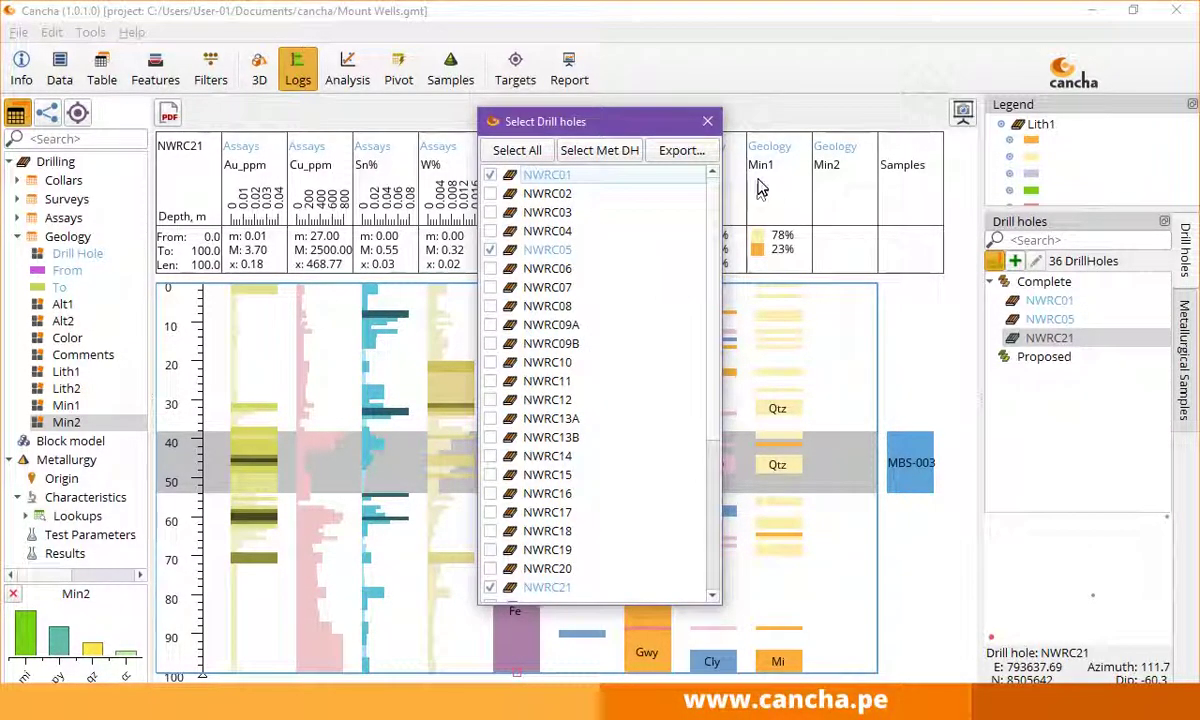
click(697, 155)
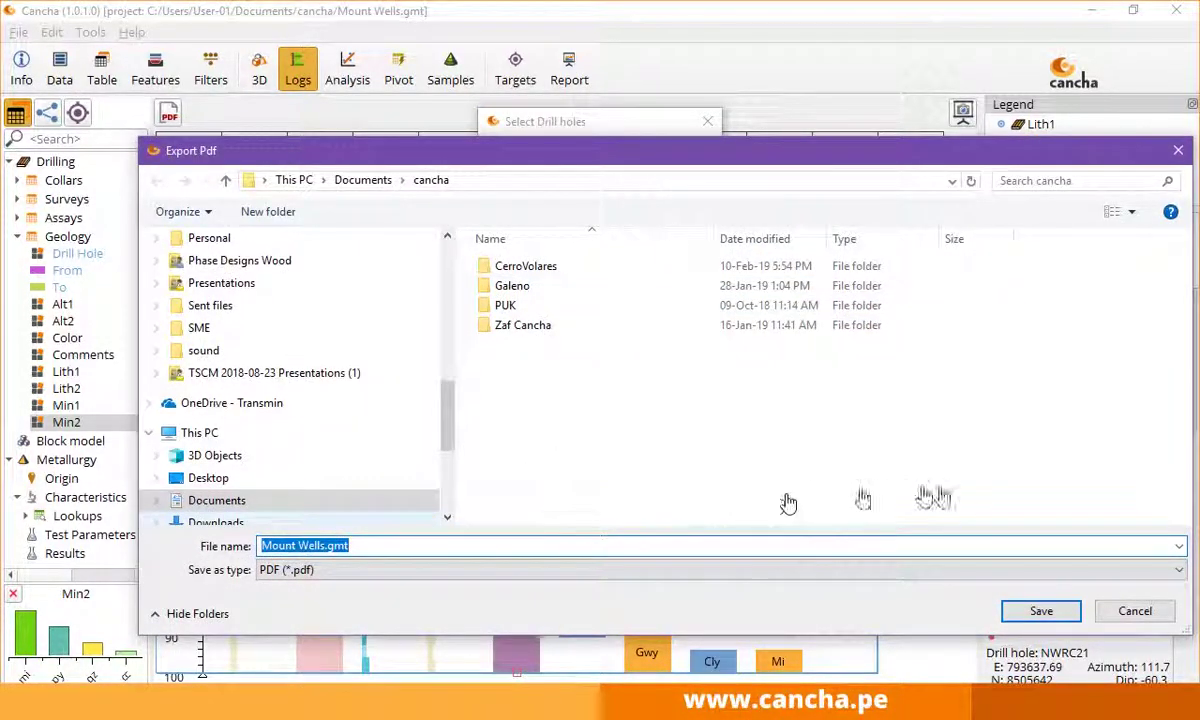
click(1134, 611)
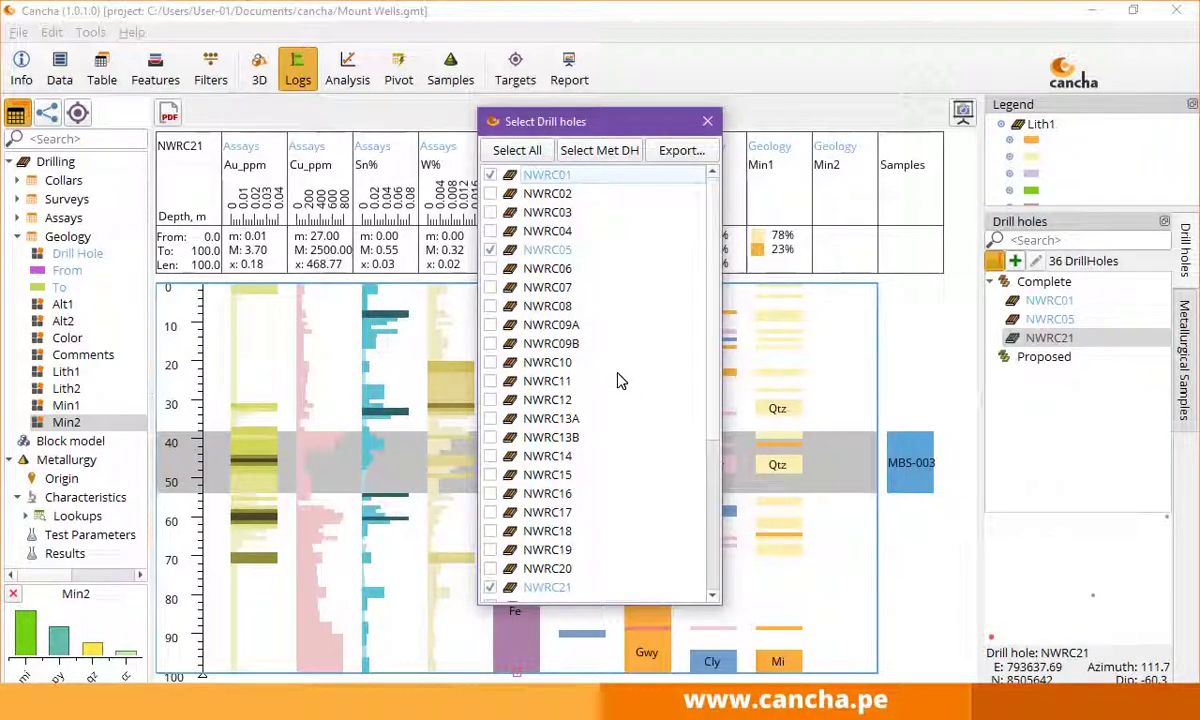
click(708, 122)
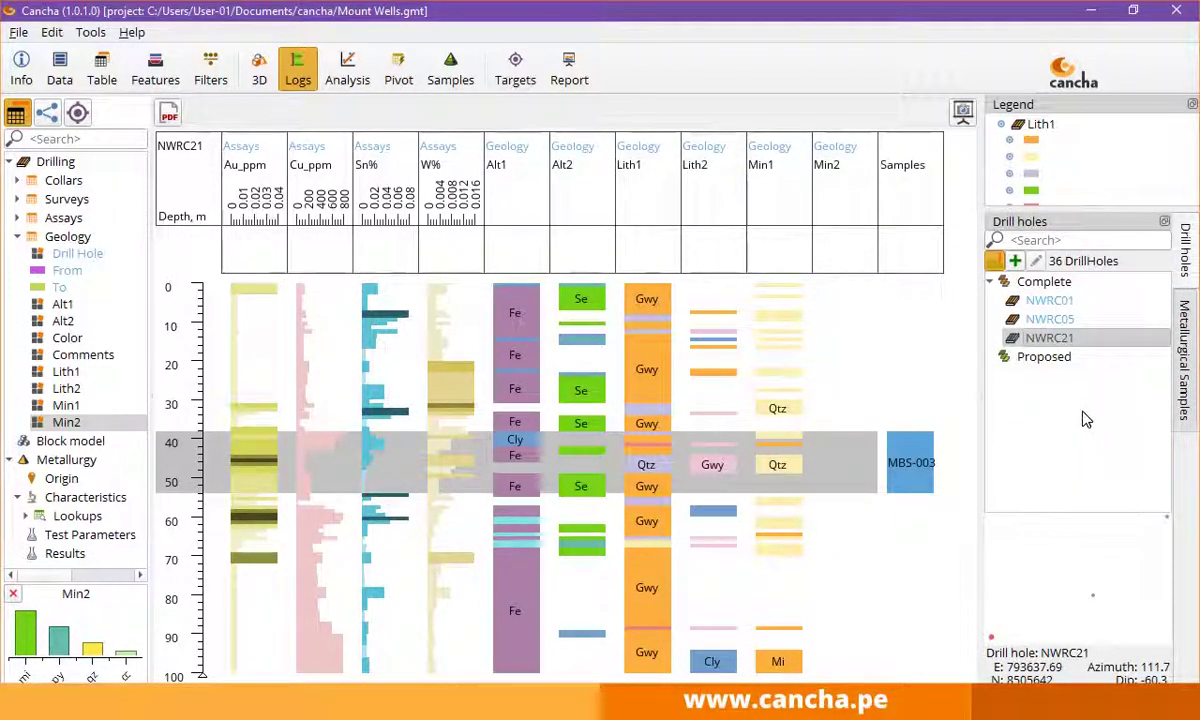
Restore the full drill hole list and bring up the strip log of NWRC15.
click(995, 262)
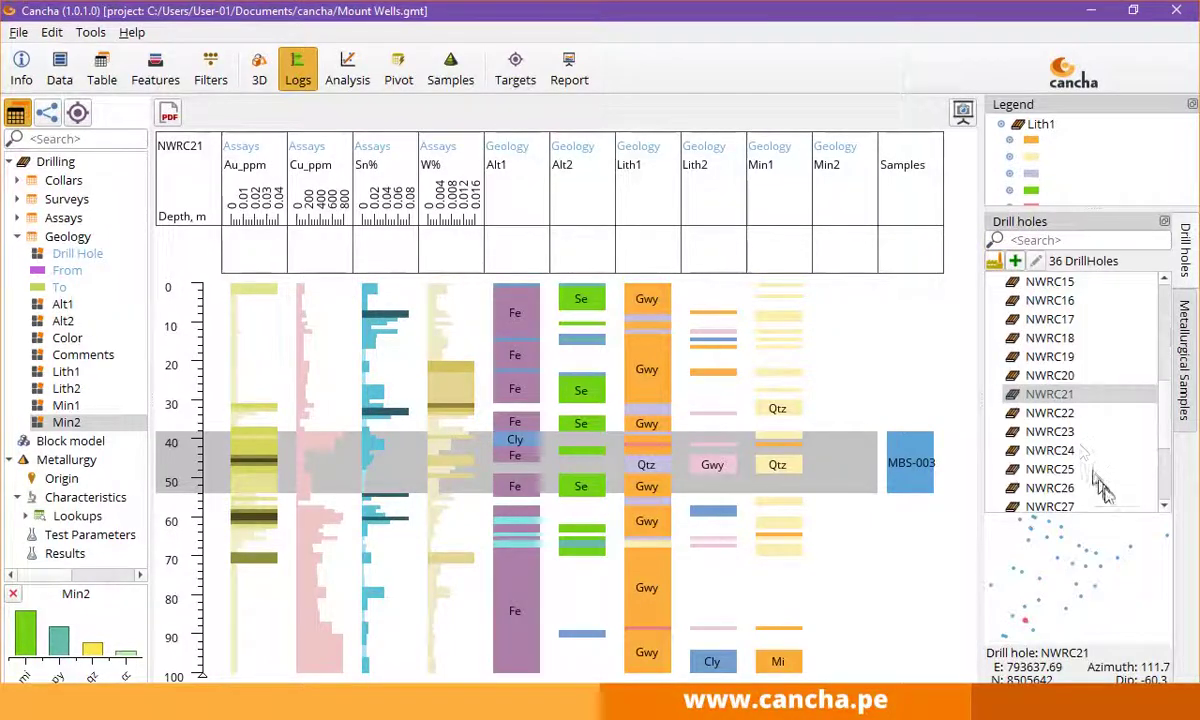
click(1074, 566)
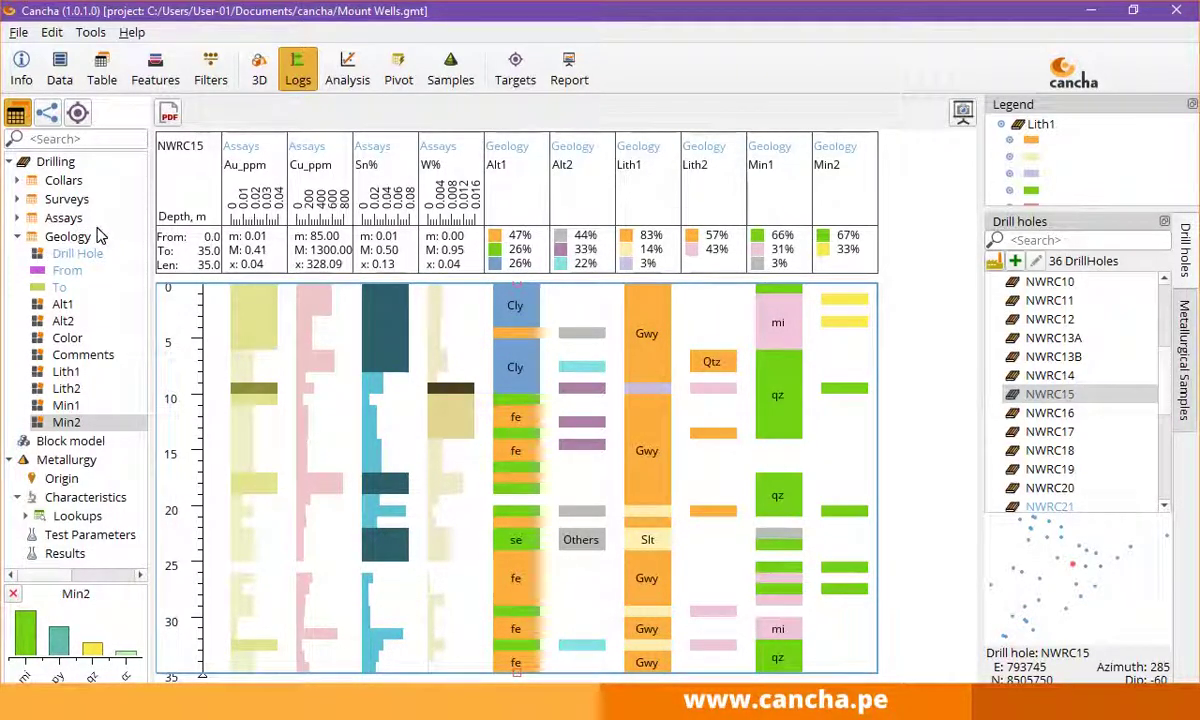
double_click(64, 218)
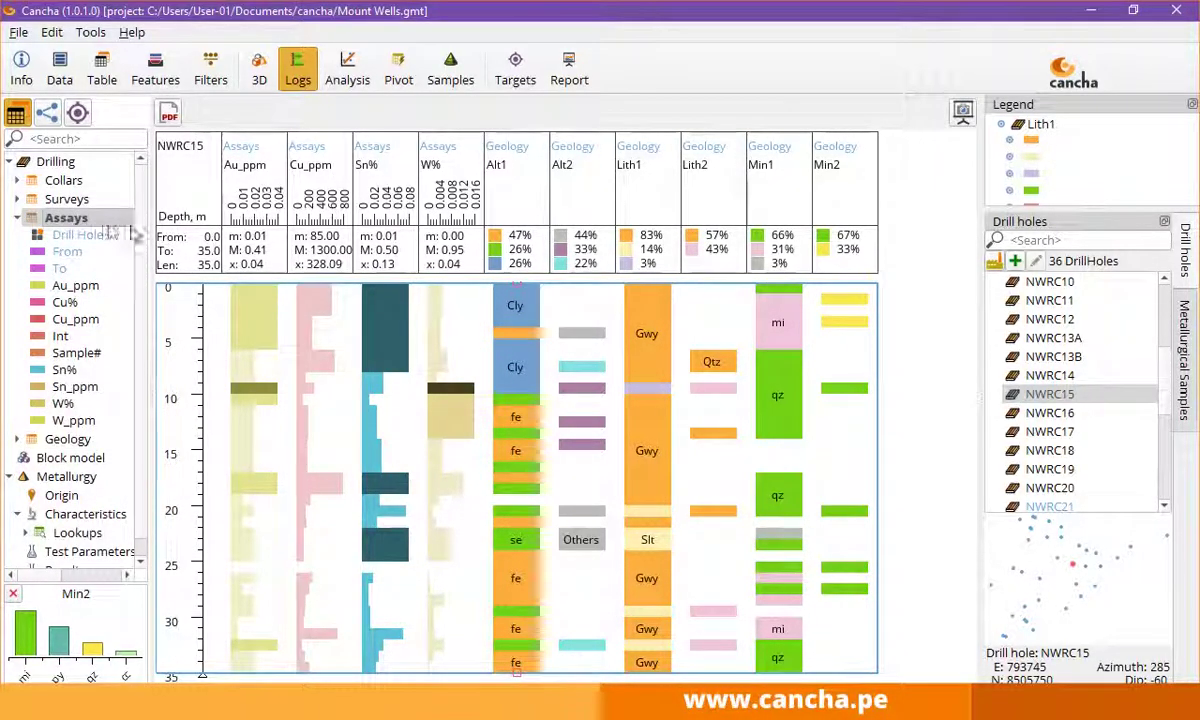
right_click(70, 224)
mouse_move(130, 228)
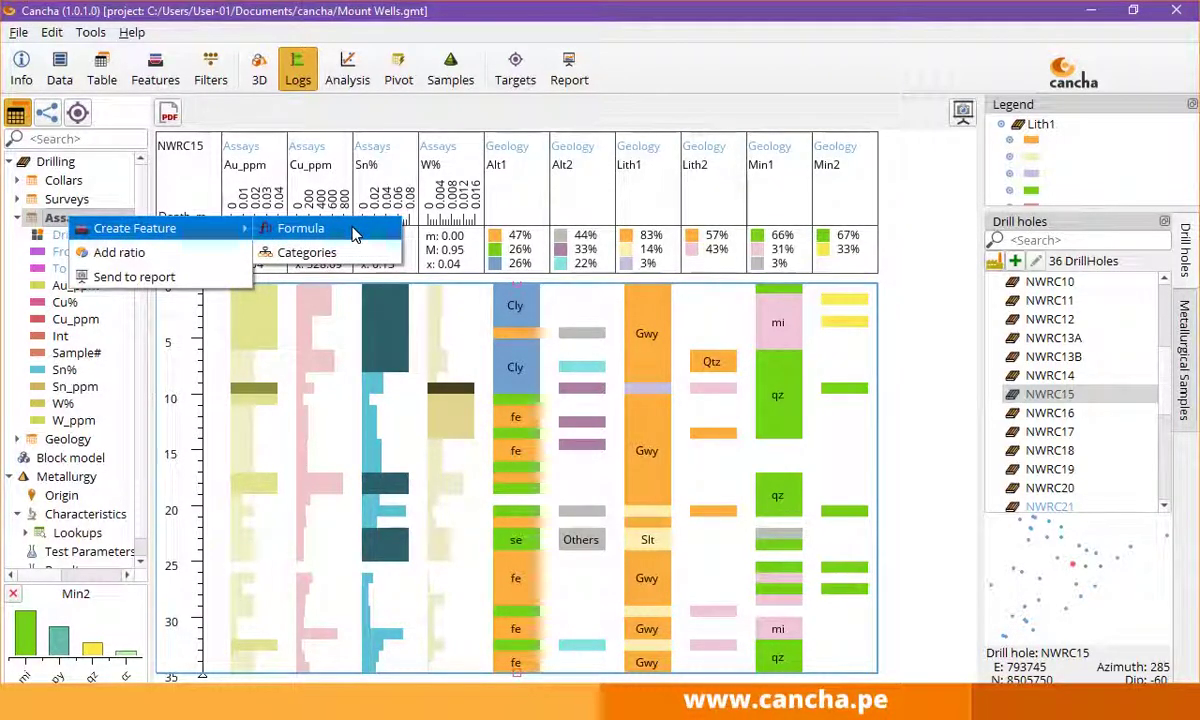
click(136, 257)
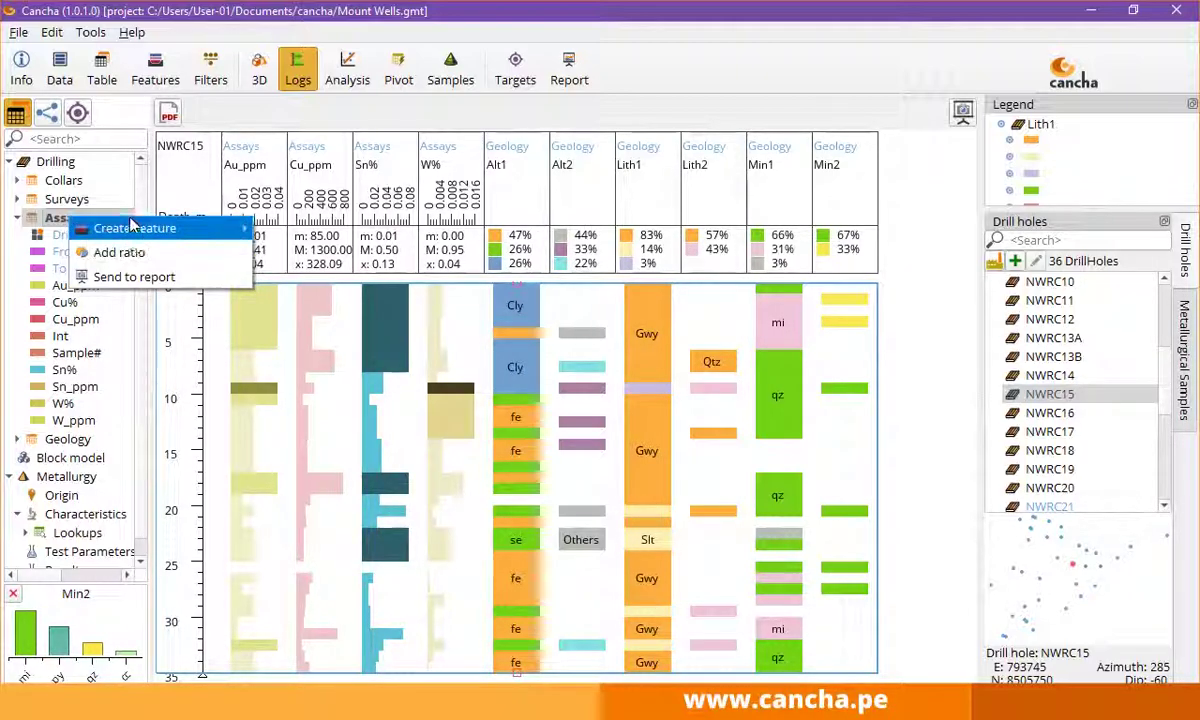
click(134, 254)
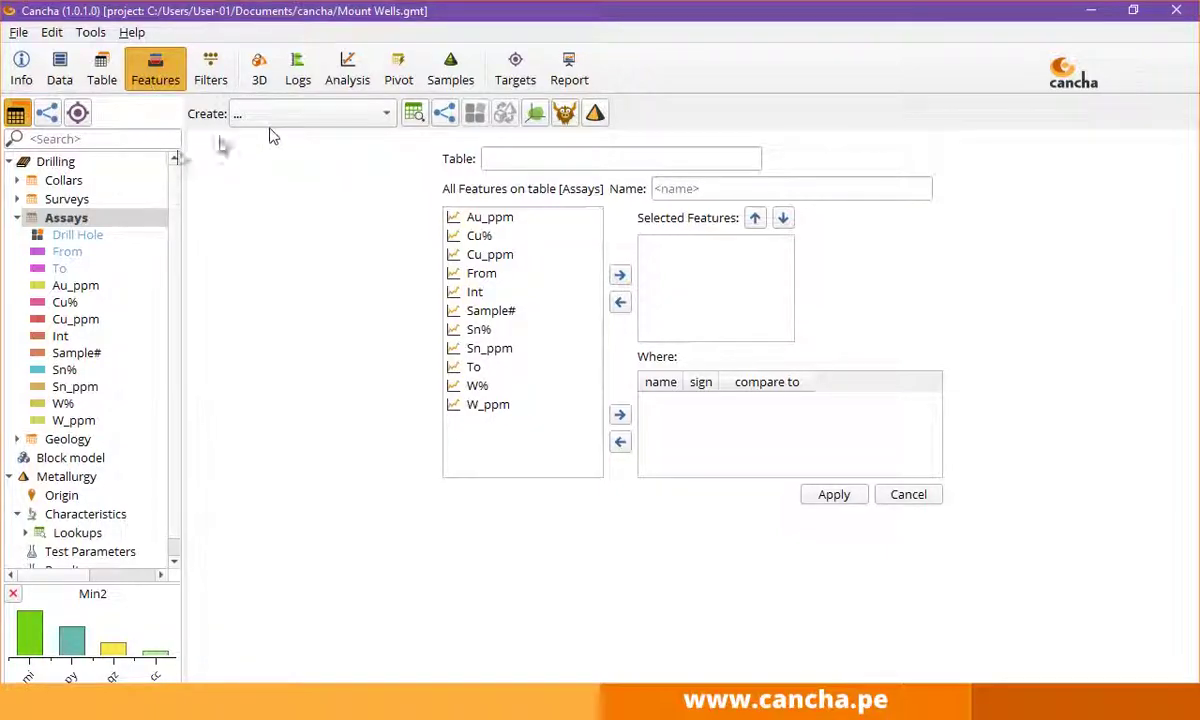
click(327, 114)
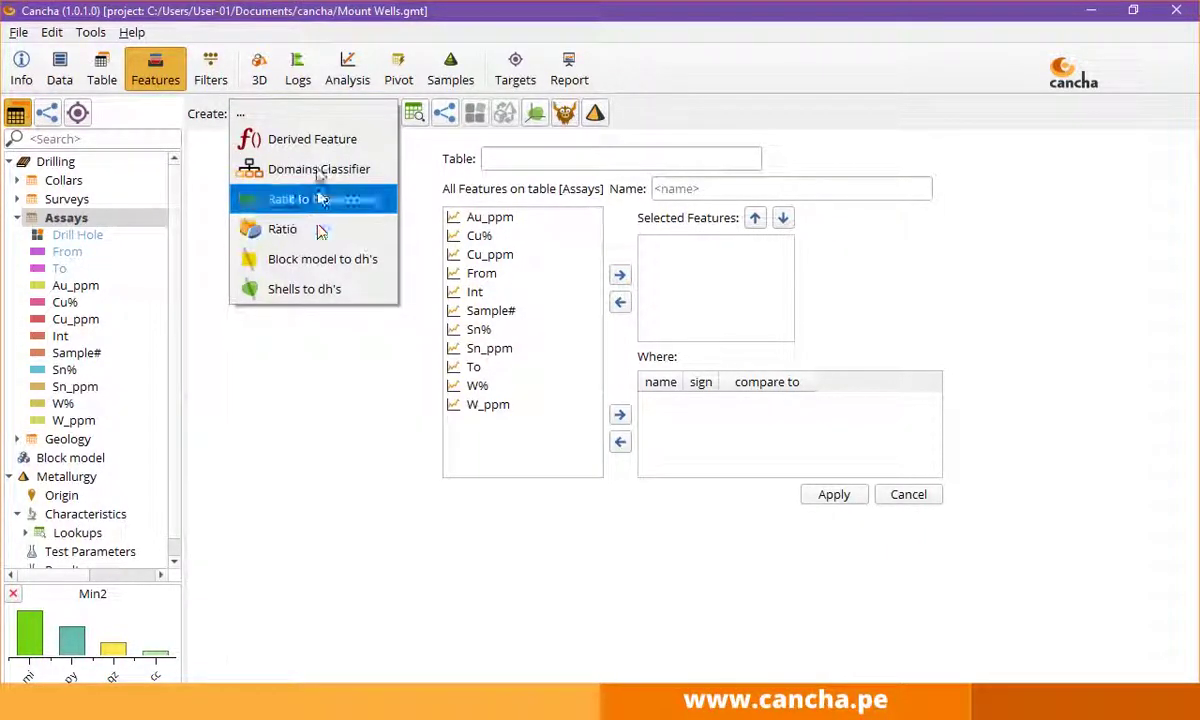
click(314, 398)
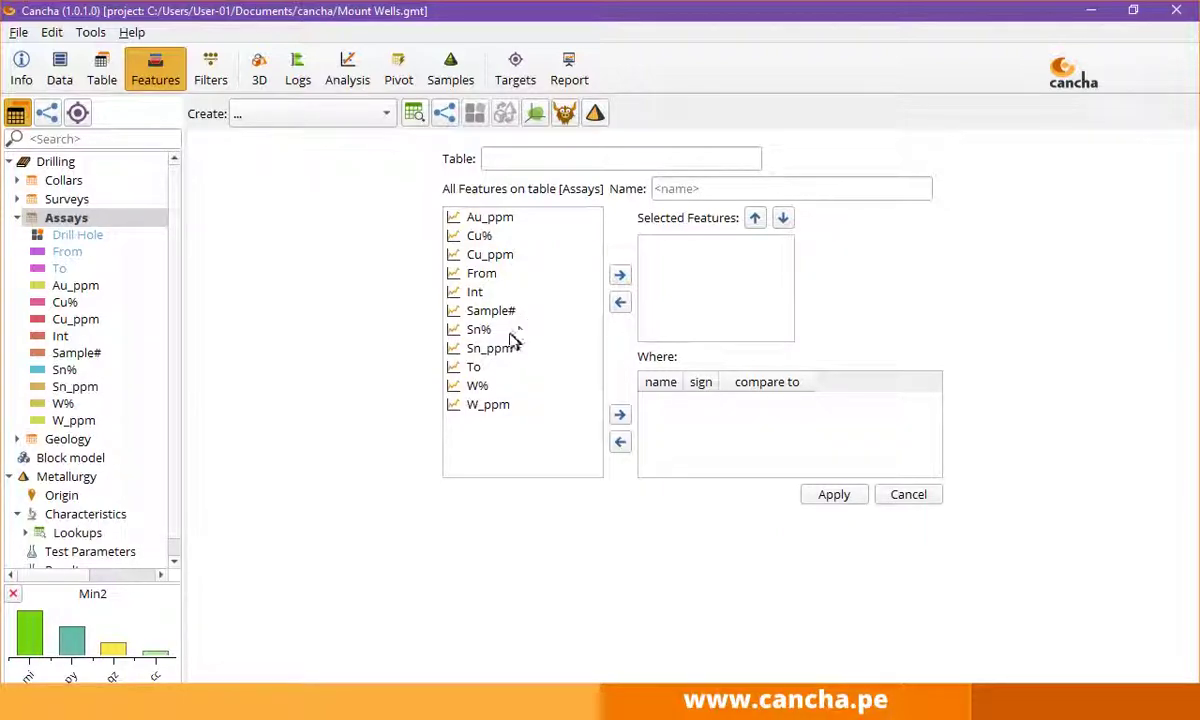
click(479, 329)
click(620, 274)
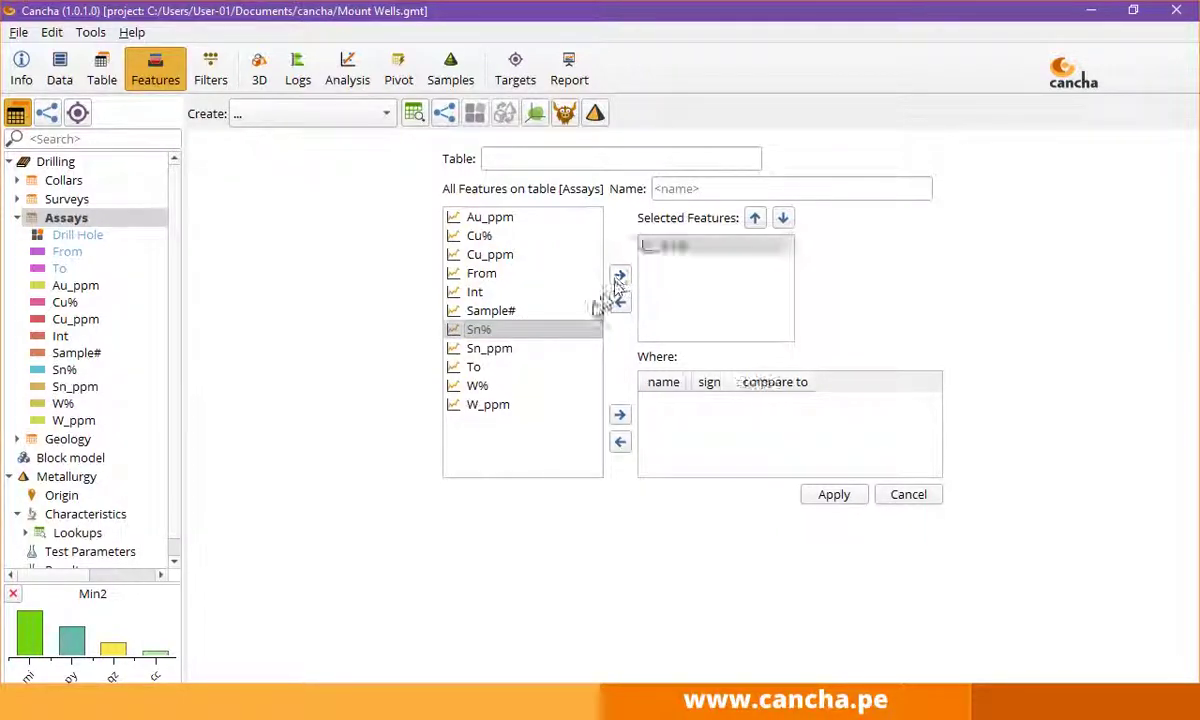
click(493, 388)
click(620, 274)
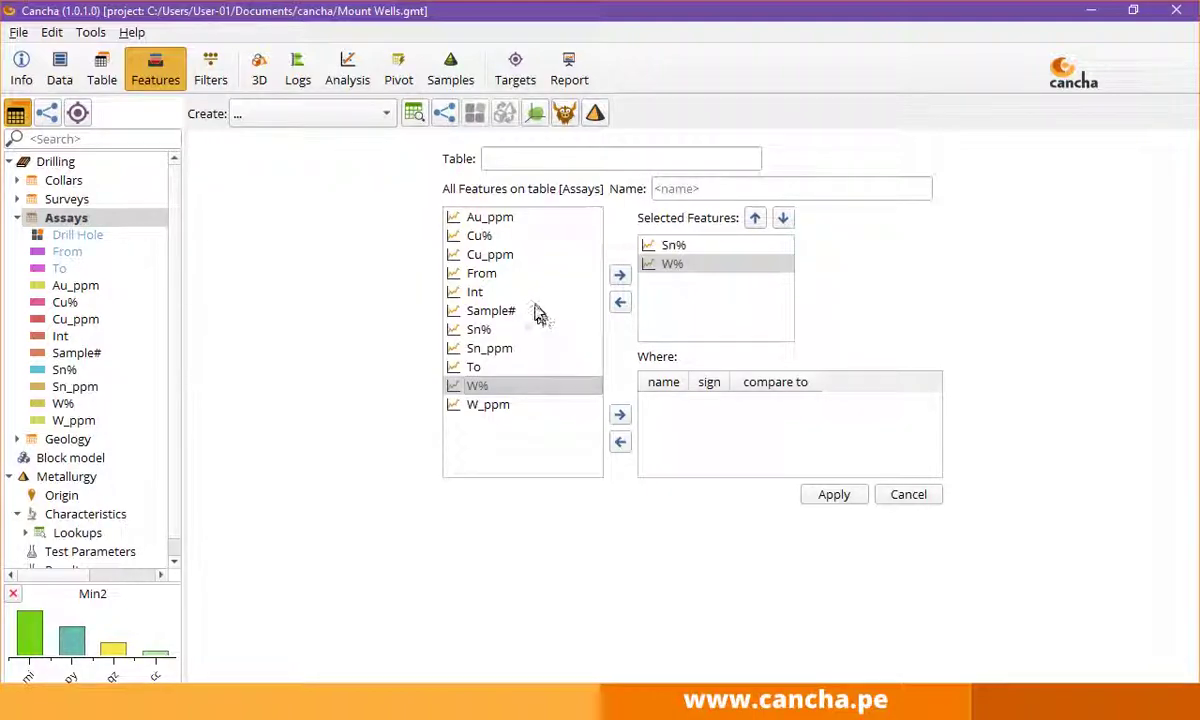
click(622, 274)
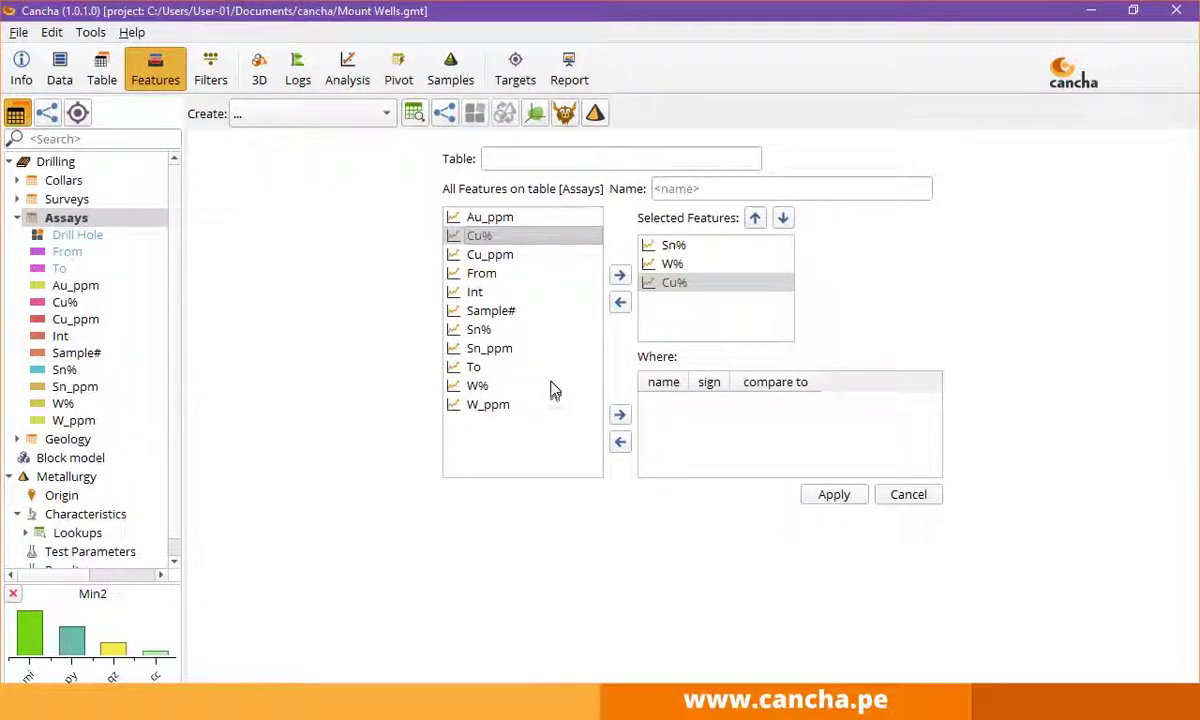
click(483, 333)
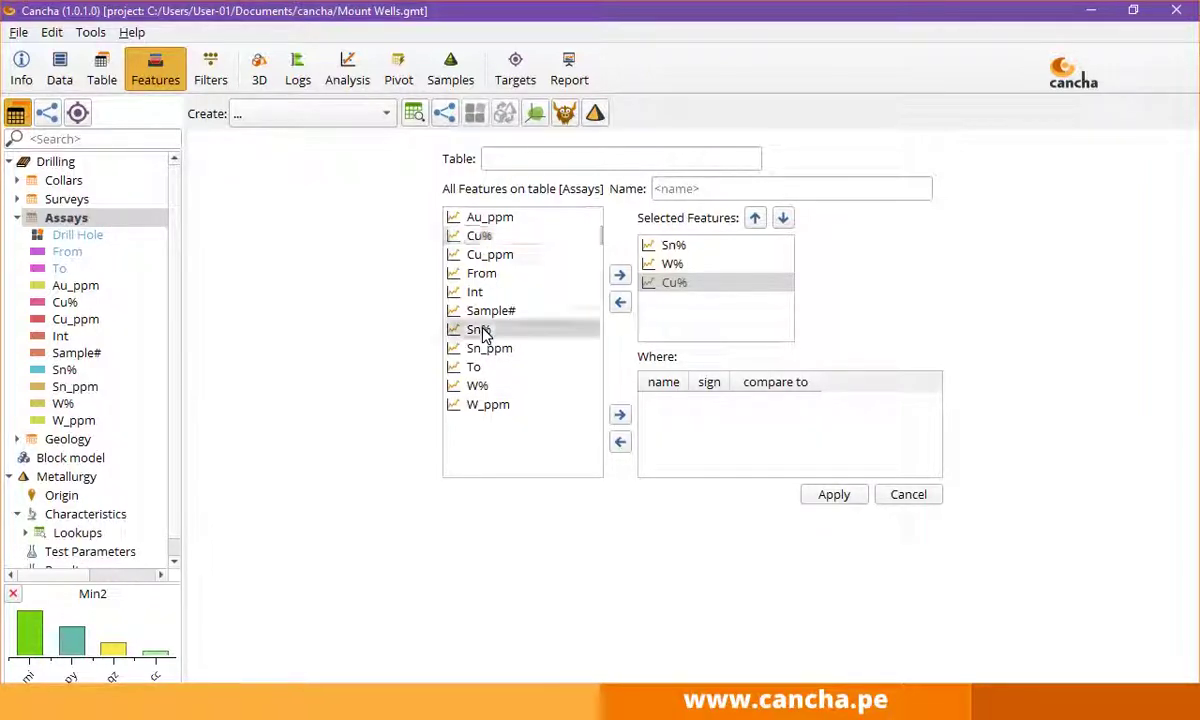
Check the Sn% legend ranges, then examine the 9 to 16 m interval in the NWRC15 strip log.
click(63, 370)
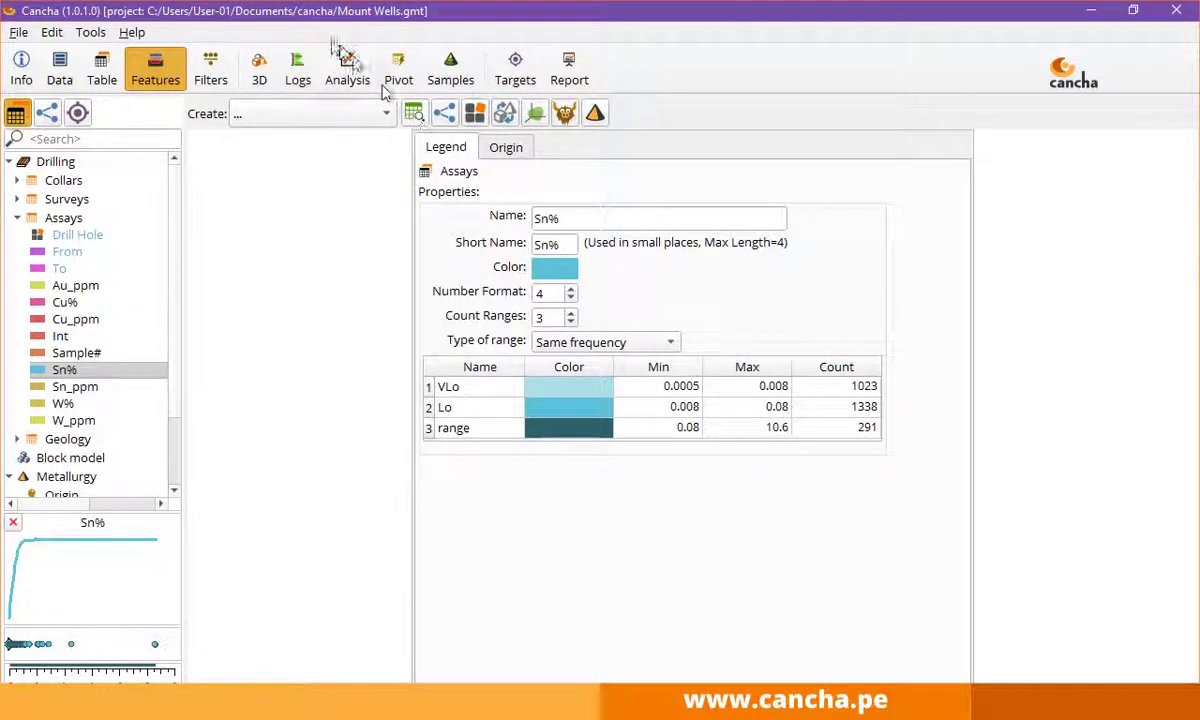
click(297, 70)
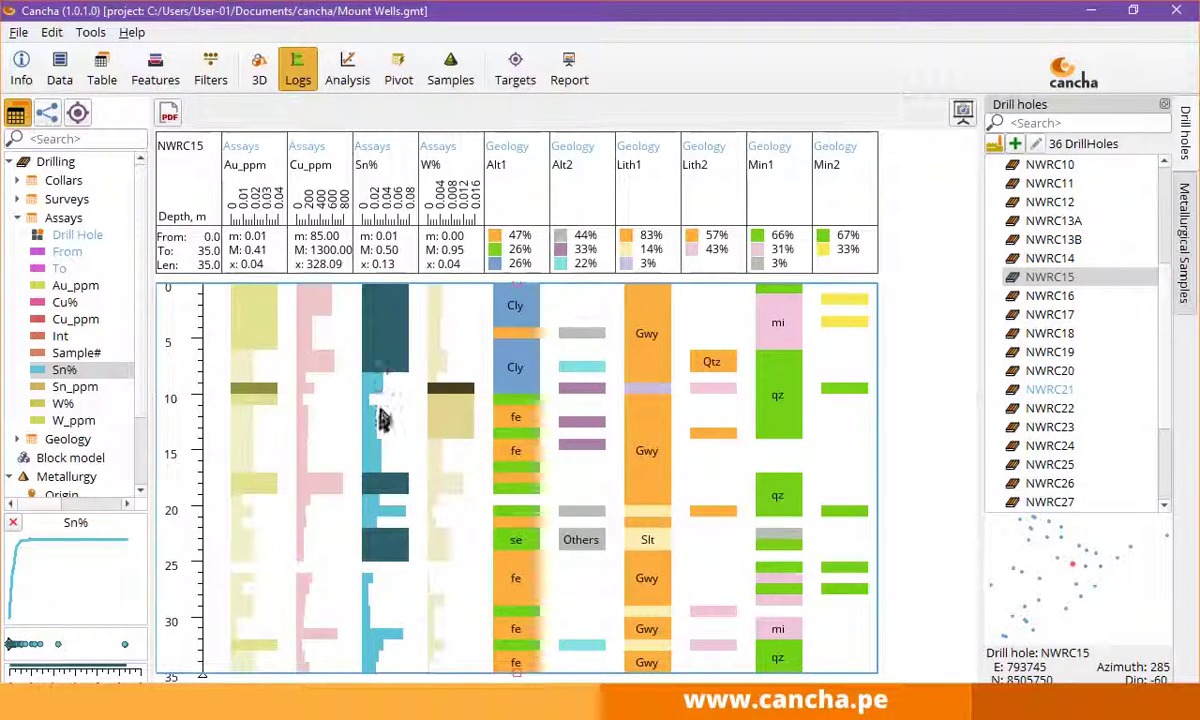
drag(372, 384, 367, 458)
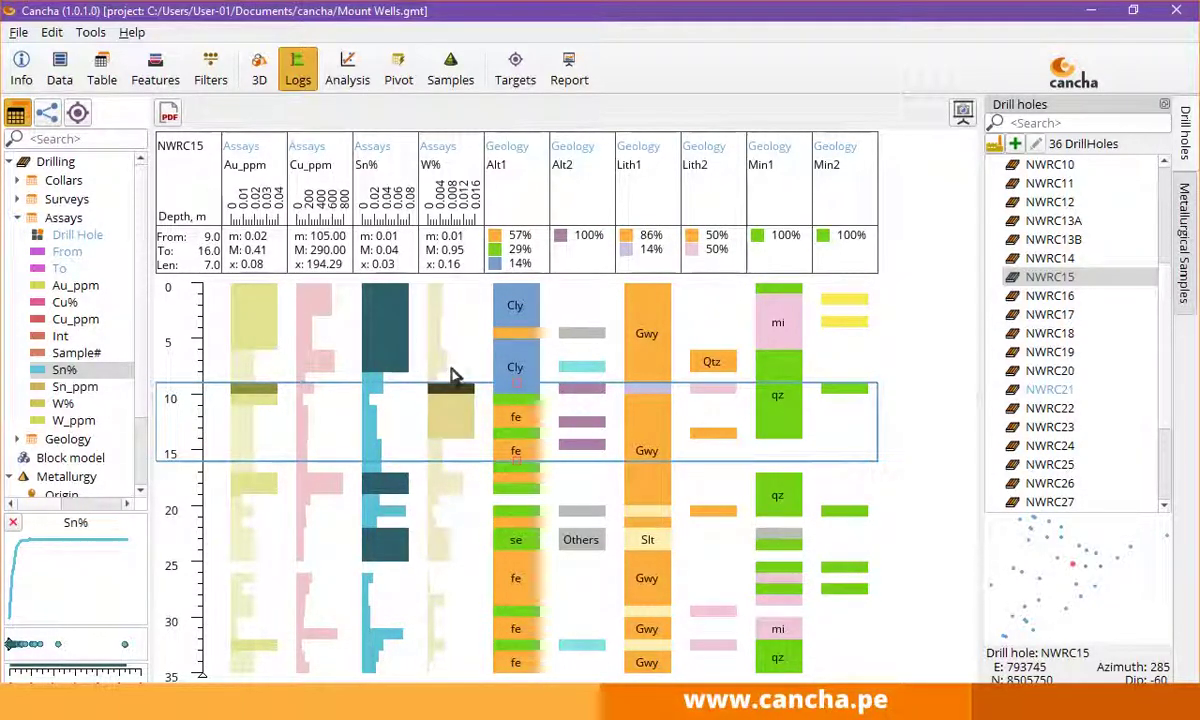
click(342, 182)
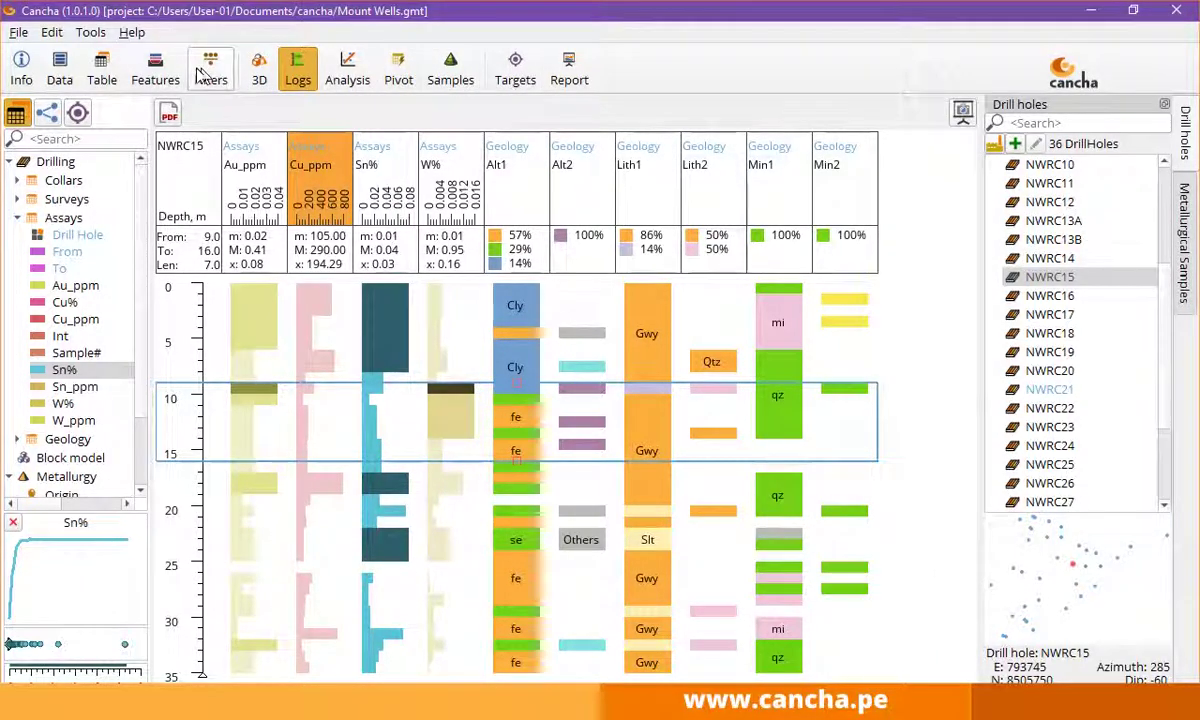
Start a new ratio feature on the Assays table with W%, Cu% and Sn% as its components, in that order.
click(158, 74)
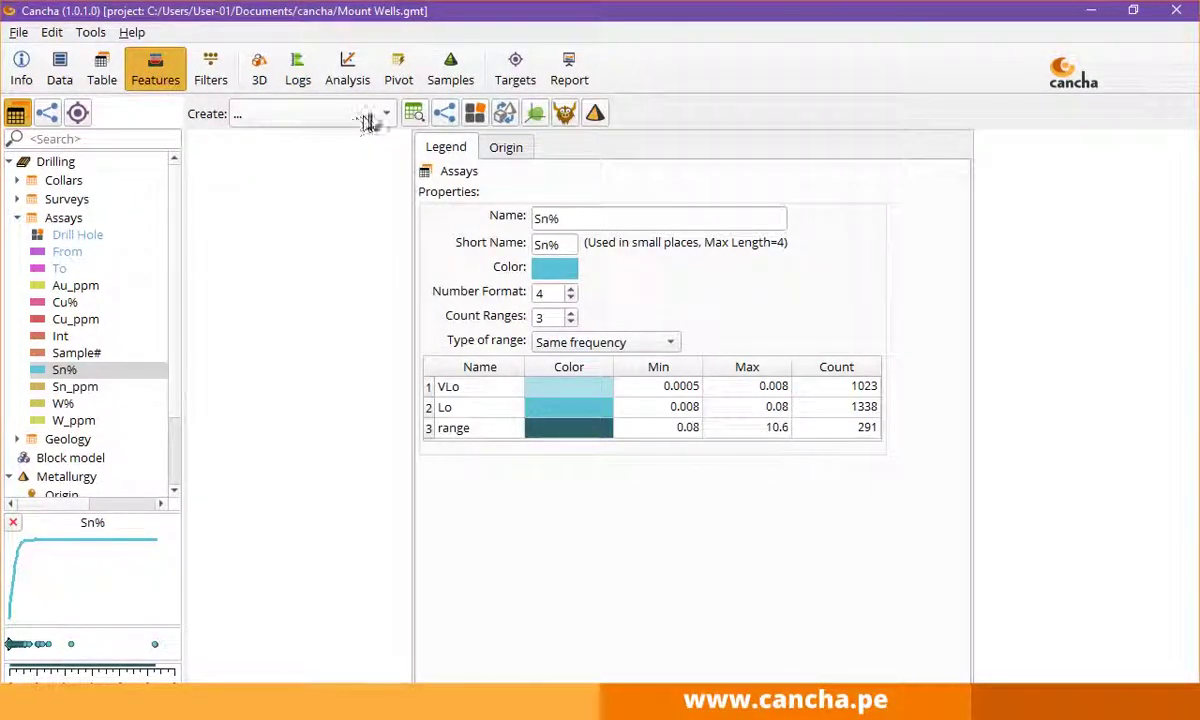
click(282, 114)
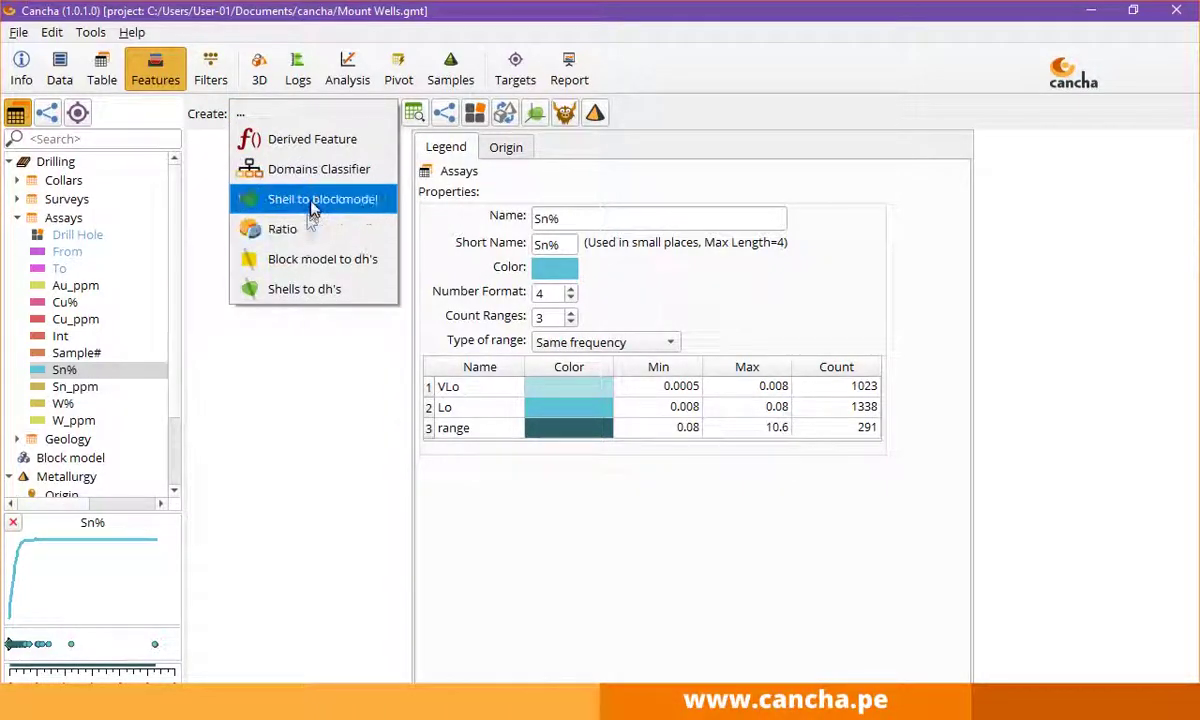
click(305, 229)
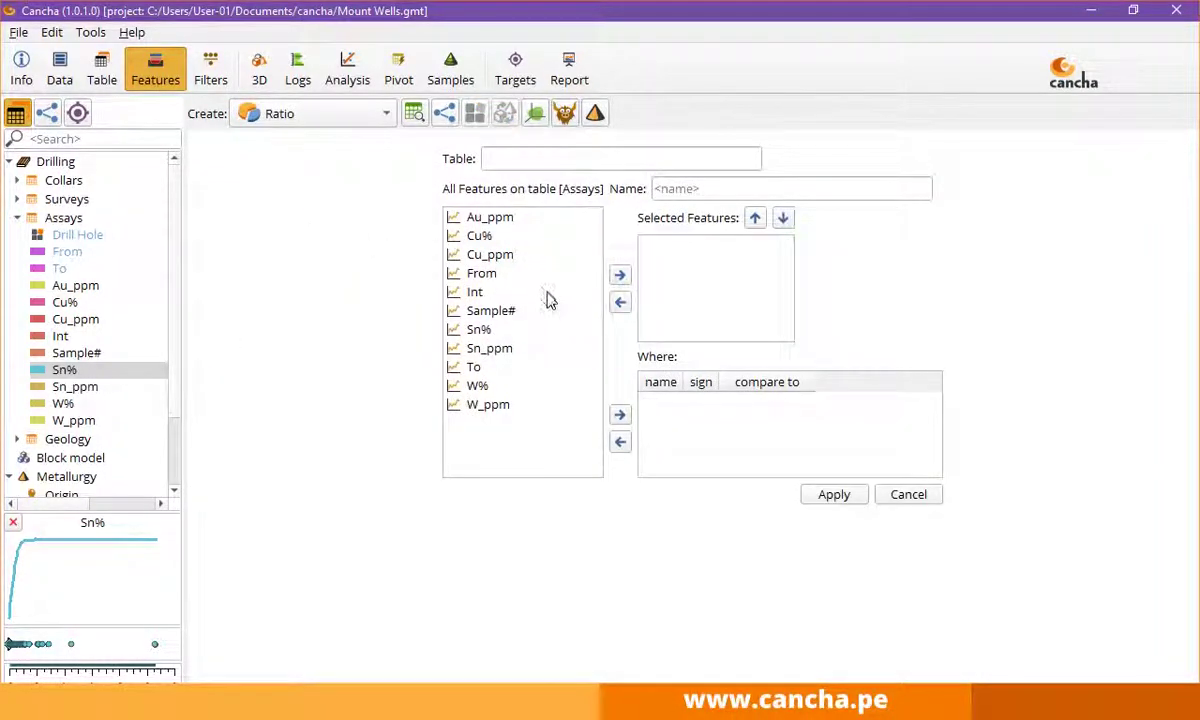
double_click(485, 237)
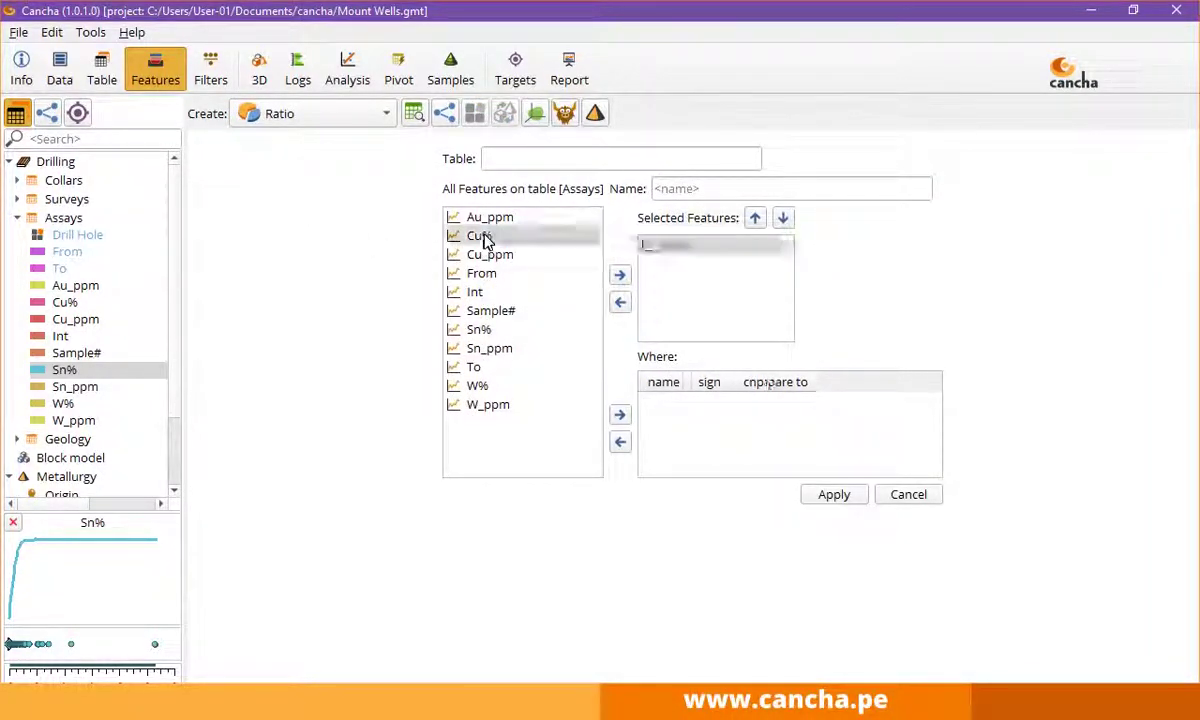
double_click(479, 330)
double_click(480, 387)
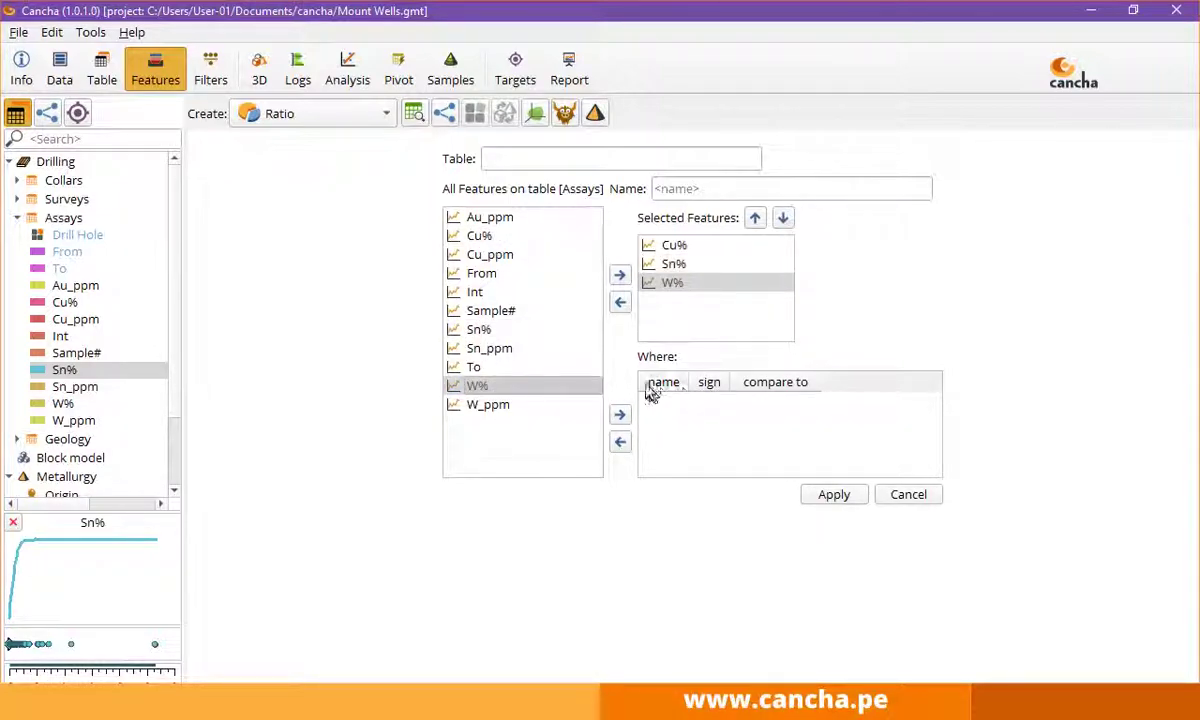
click(755, 218)
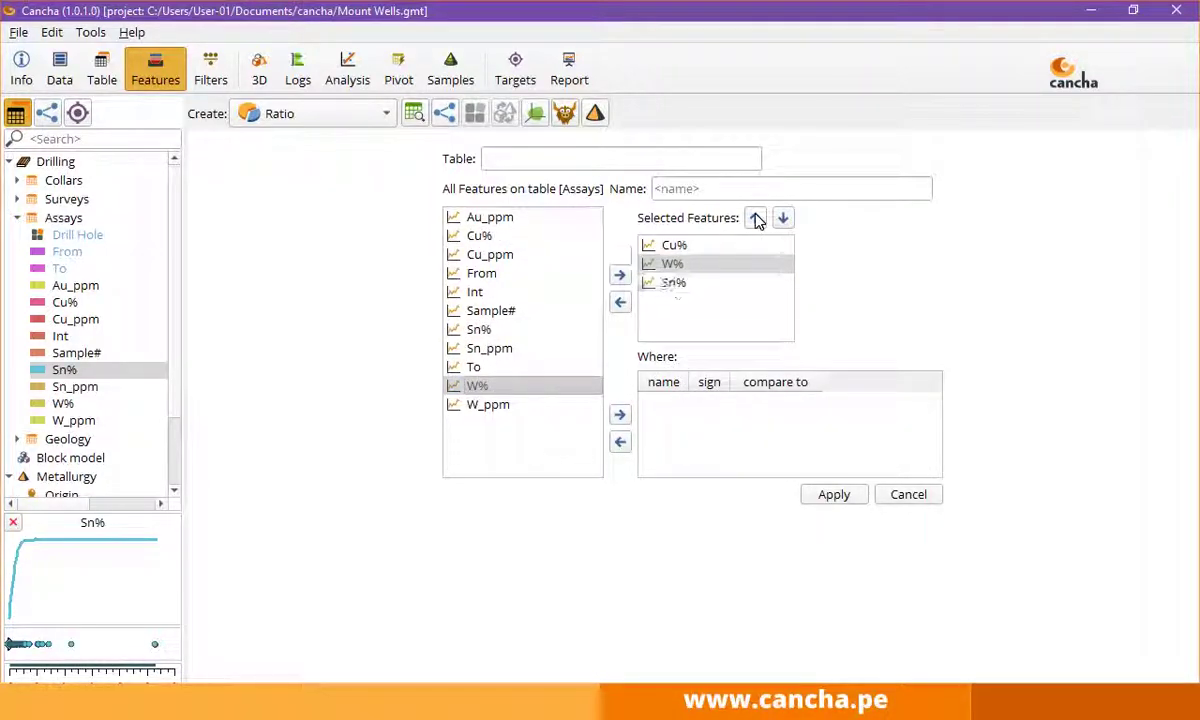
click(755, 218)
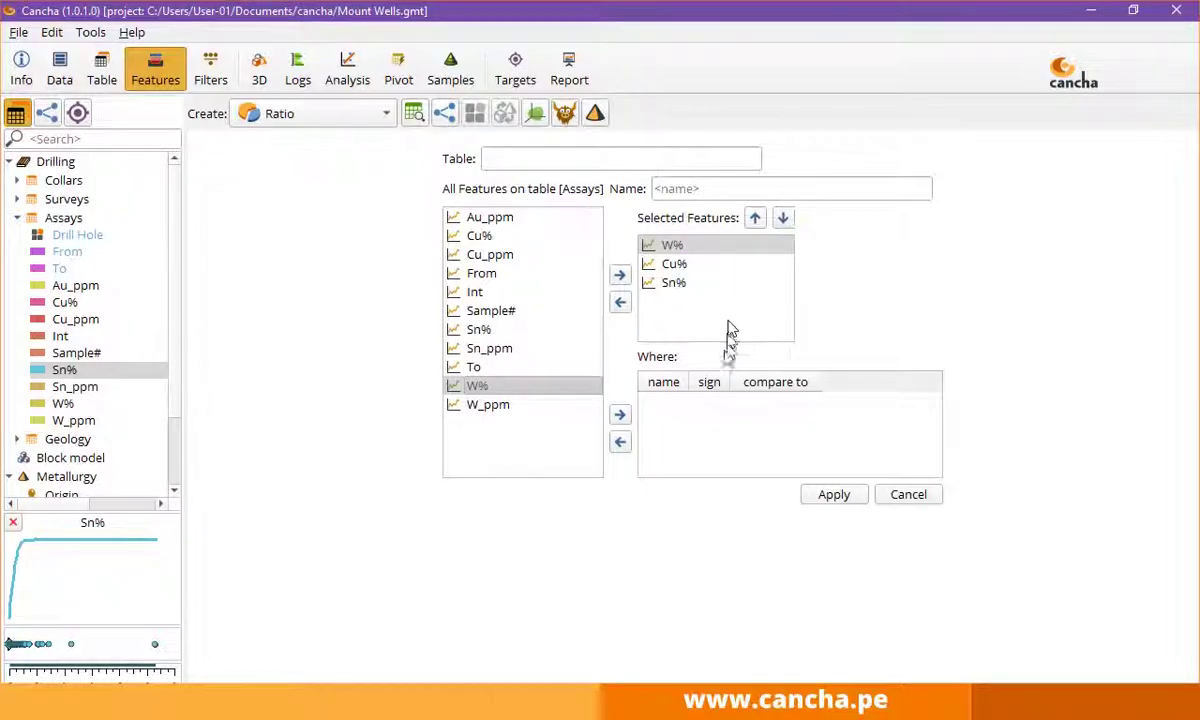
Restrict the ratio to samples where Sn% >= 0.03 and create the feature.
click(479, 329)
click(620, 414)
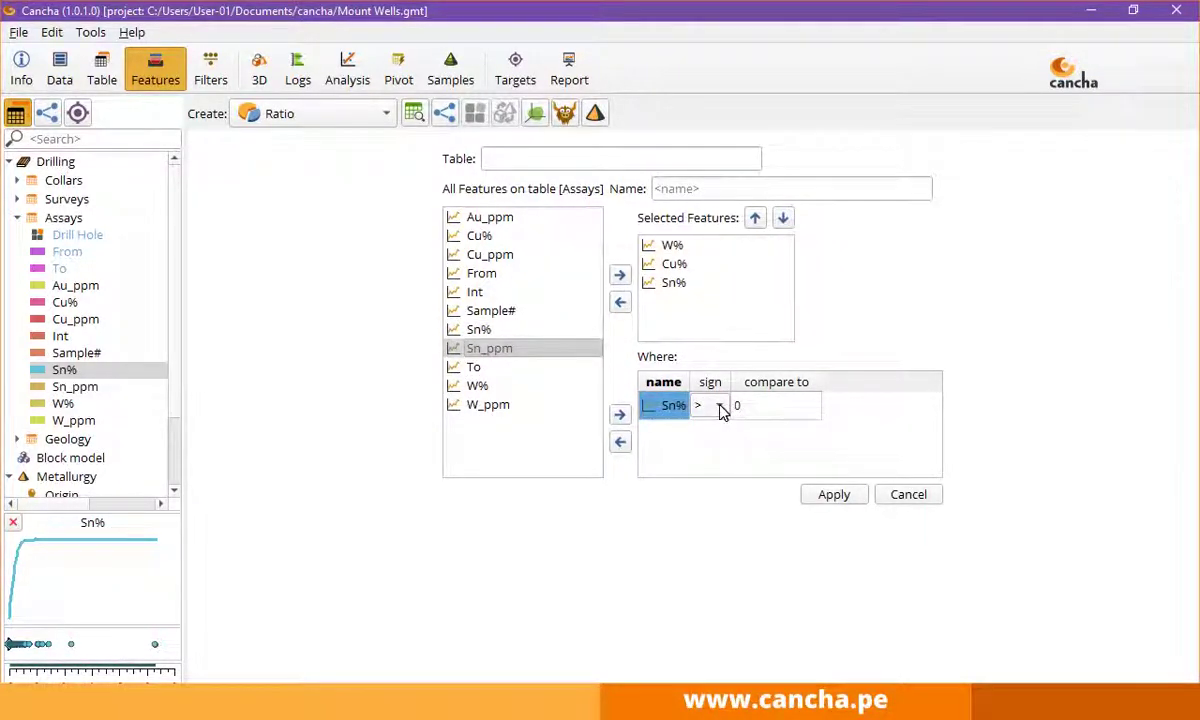
click(718, 405)
click(712, 428)
click(774, 410)
click(774, 406)
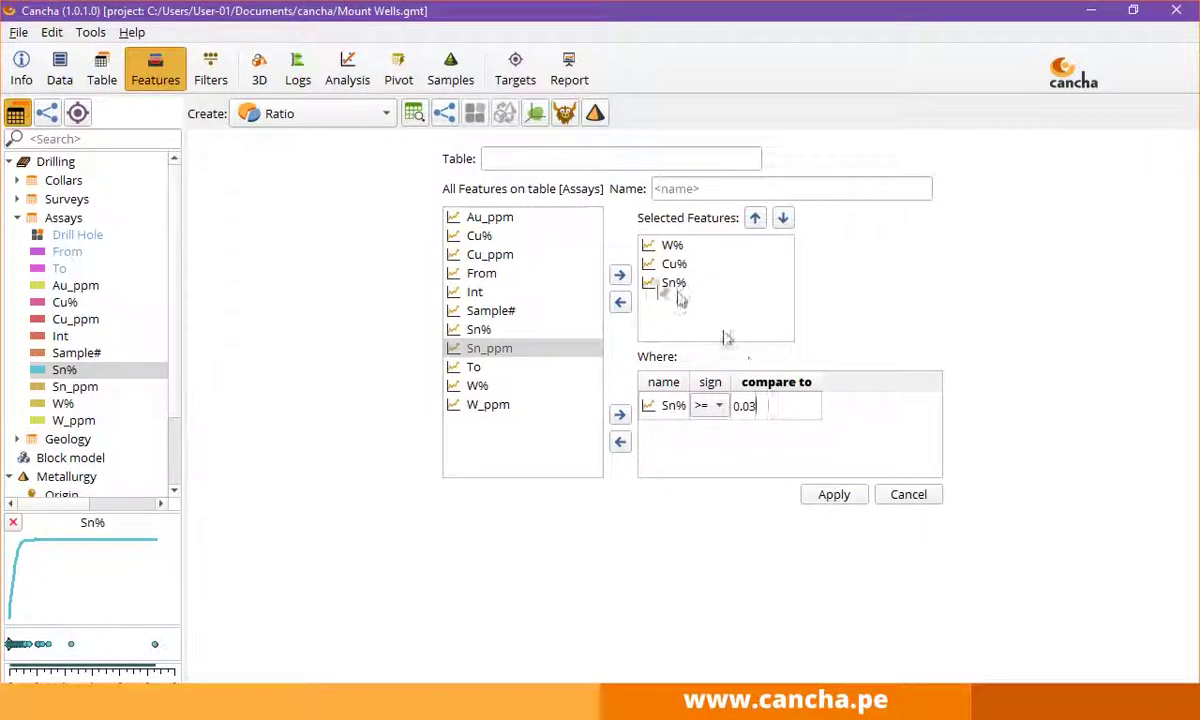
click(720, 188)
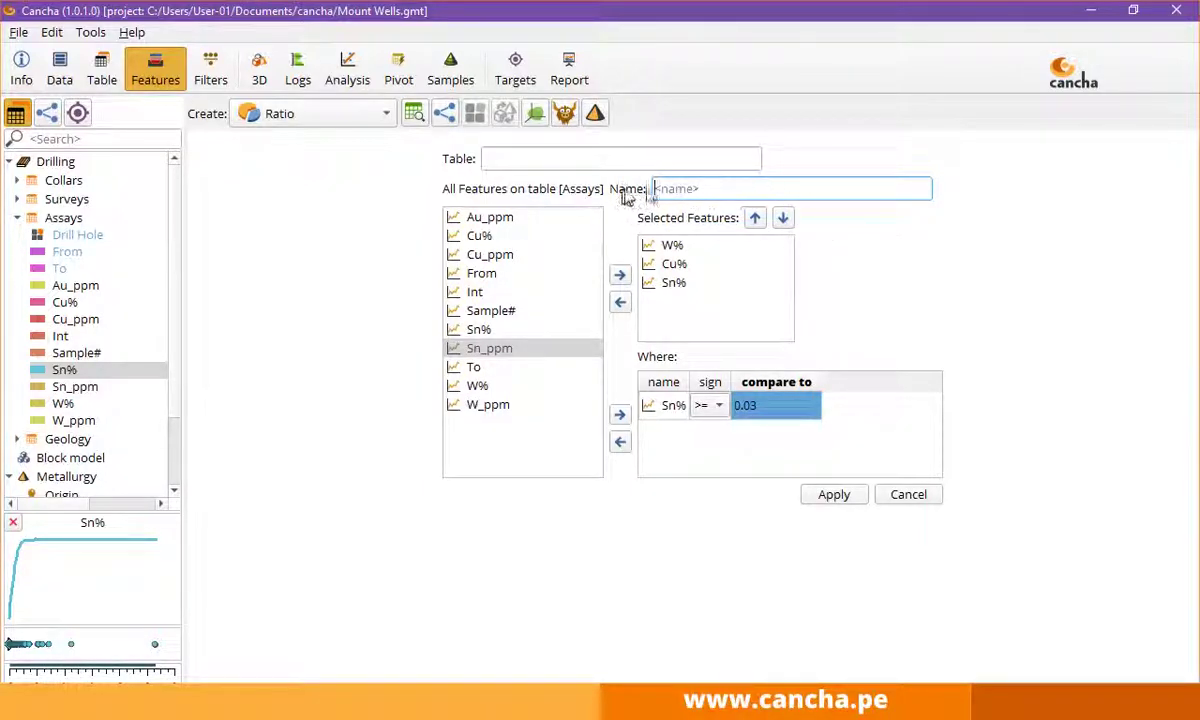
click(832, 496)
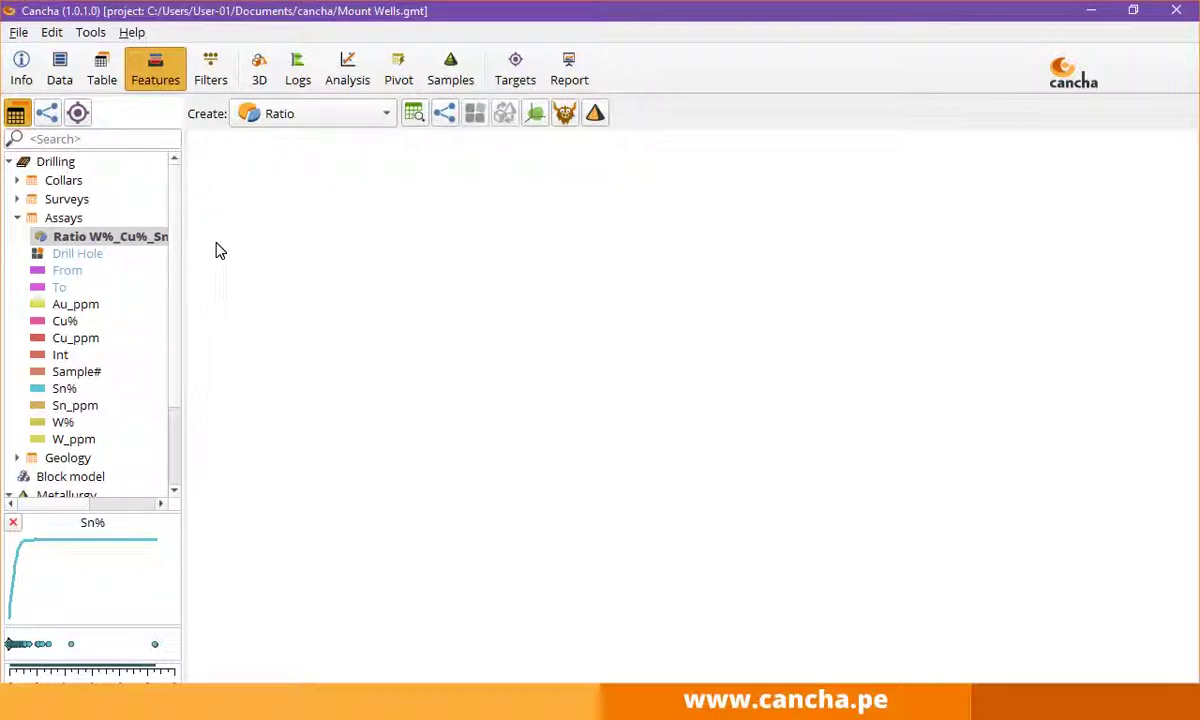
Add the new W%, Cu%, Sn% ratio to the NWRC15 strip log and place its column between Sn% and W%.
click(297, 76)
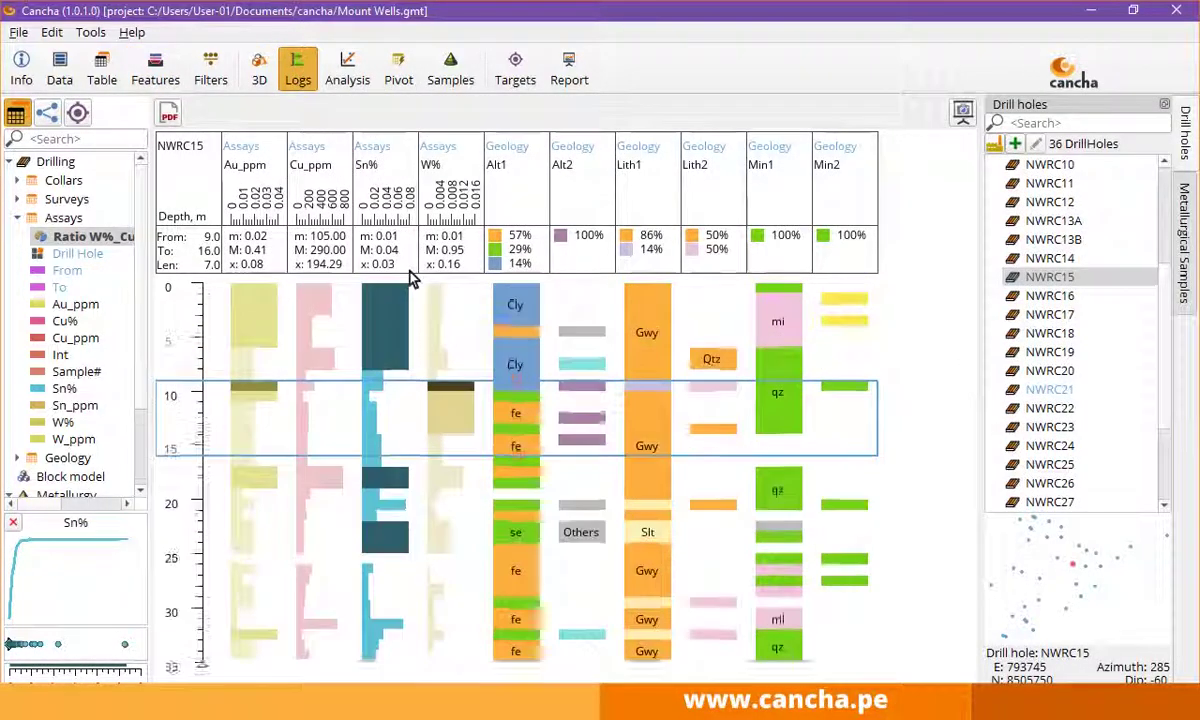
double_click(80, 238)
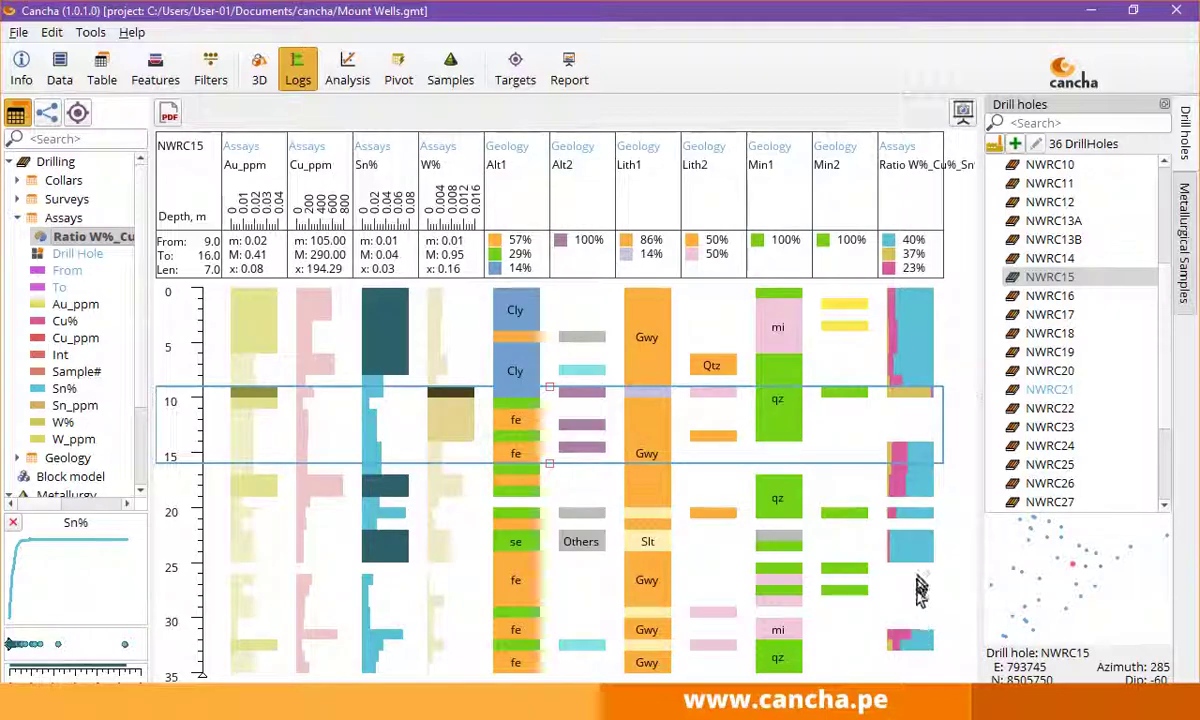
click(910, 175)
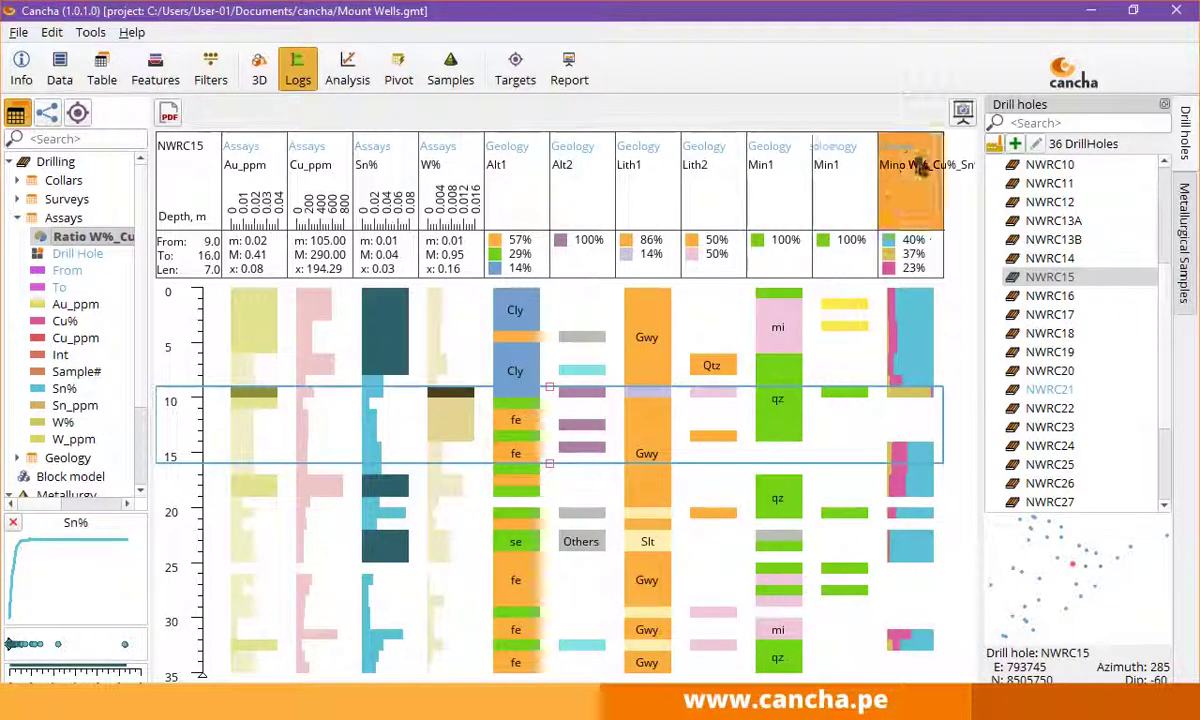
drag(913, 188, 440, 184)
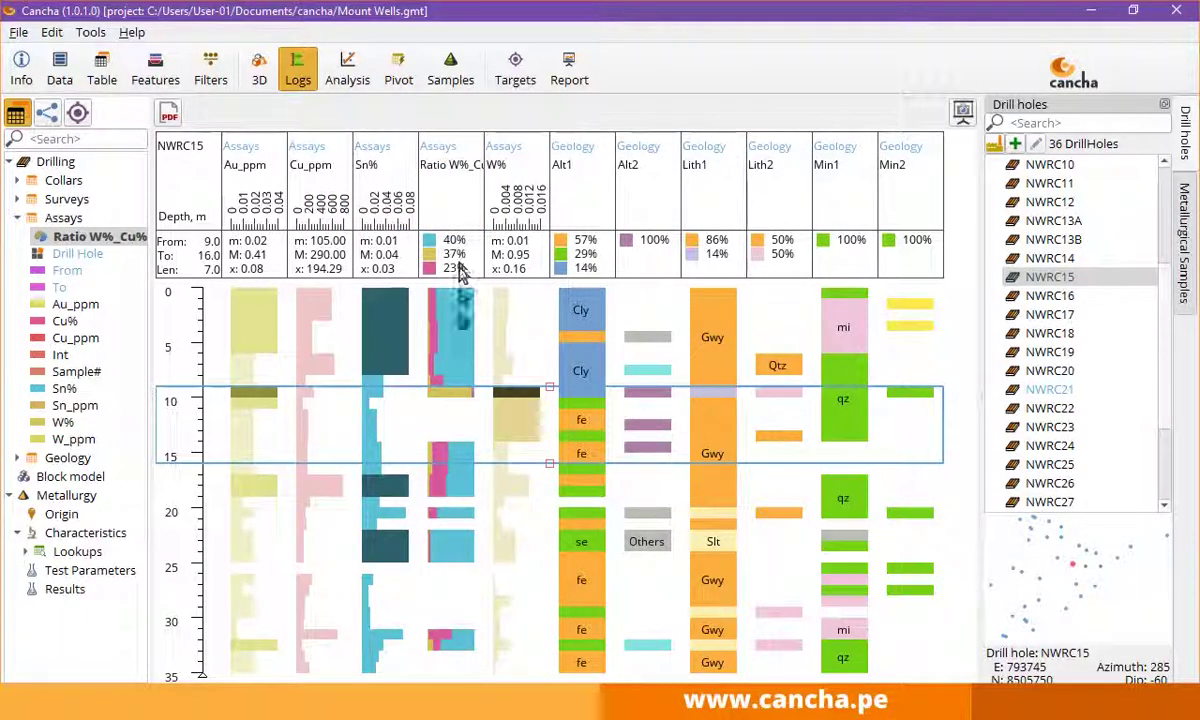
Examine the ratio proportions in the NWRC15 log over the 9 to 10 m and 4 to 22 m intervals.
click(457, 400)
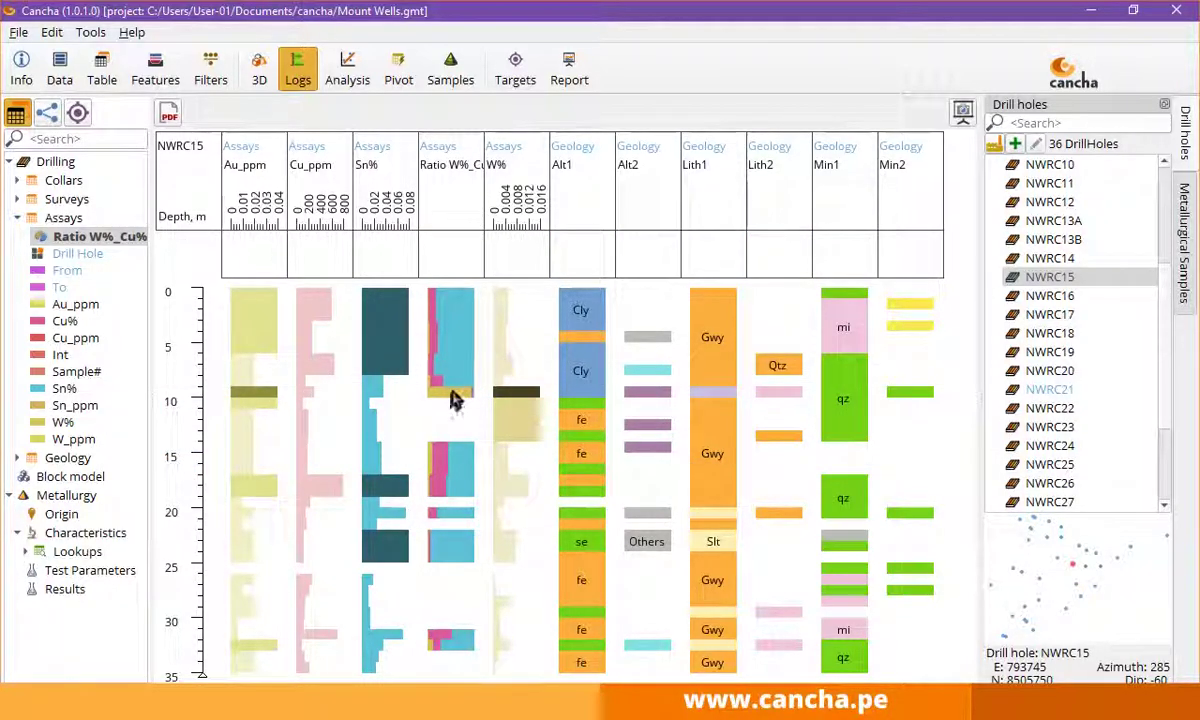
click(454, 394)
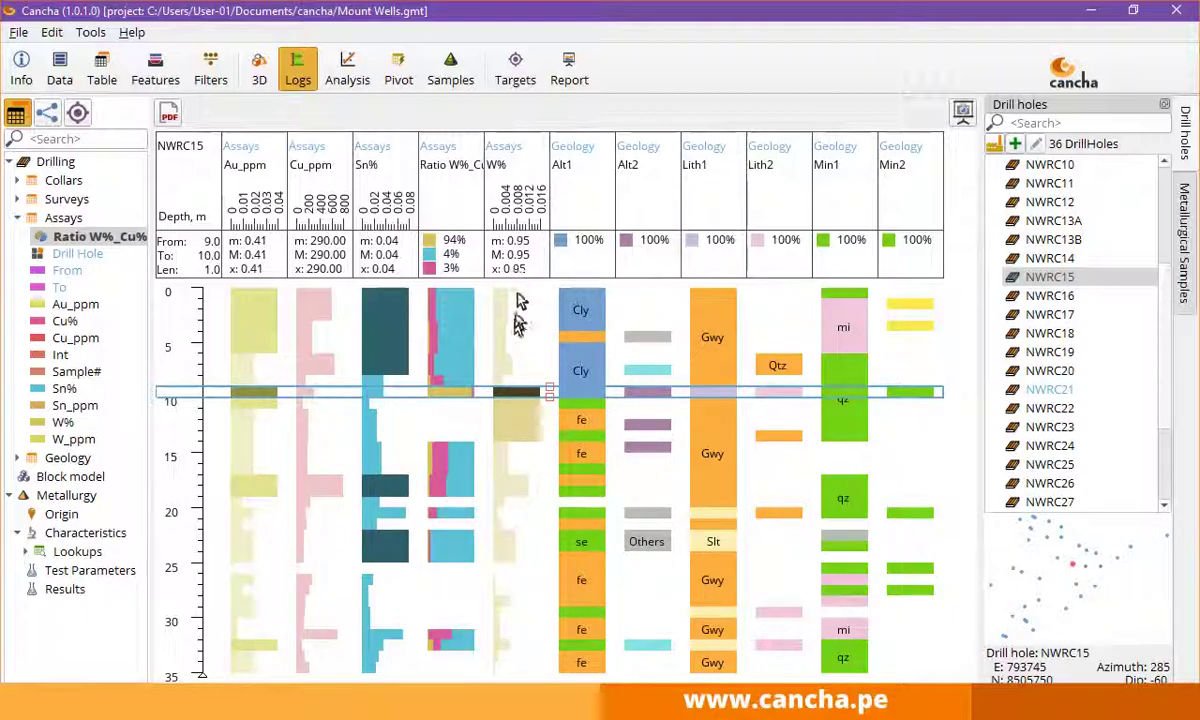
click(507, 441)
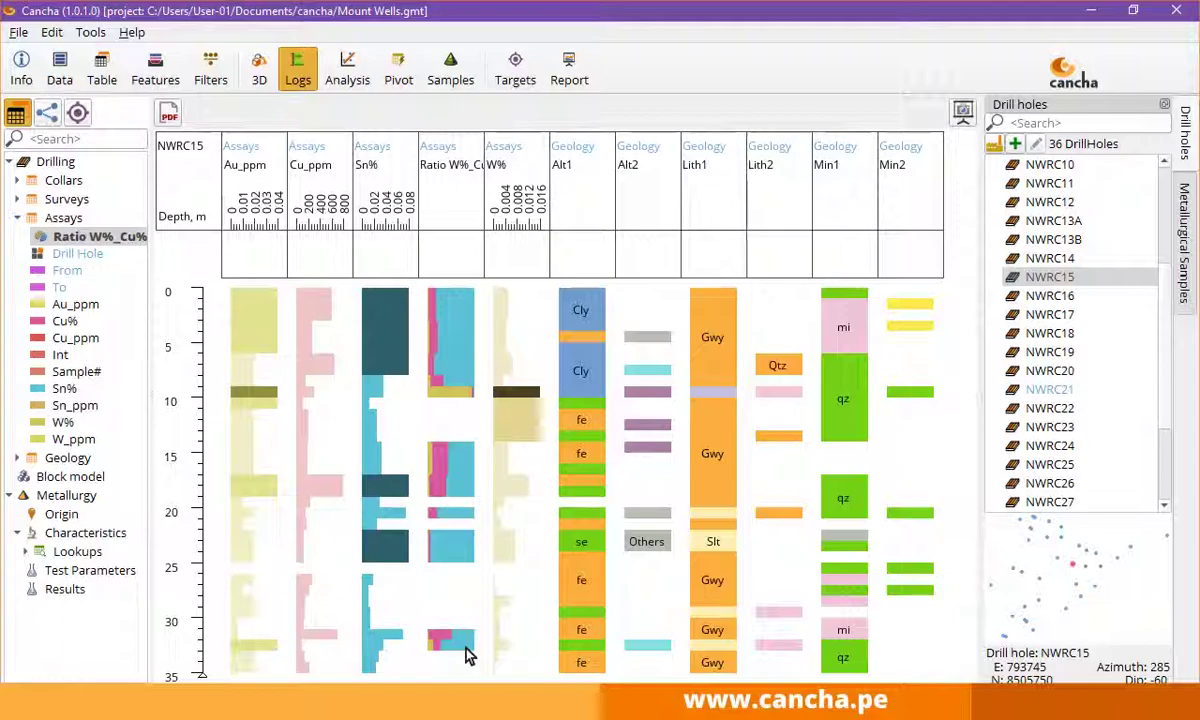
drag(471, 332, 446, 529)
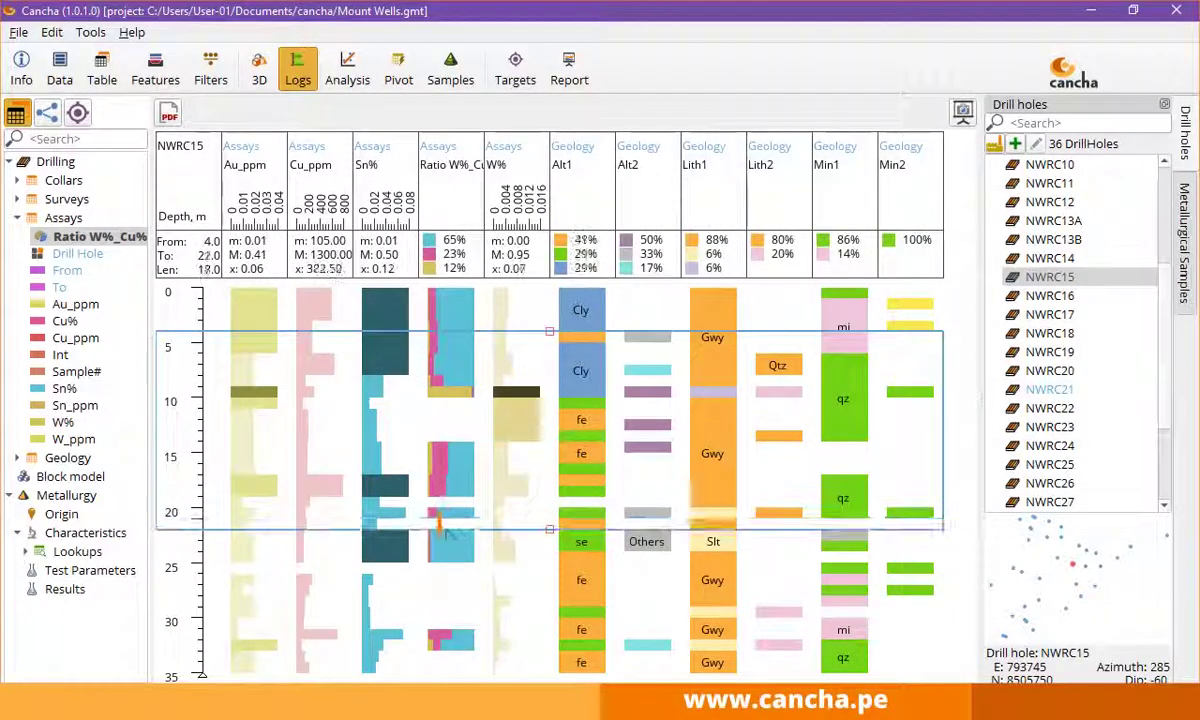
Remove the Lith2, Min2 and Alt2 columns from the NWRC15 strip log and place the Alt1 column after Min1.
click(447, 300)
drag(450, 185, 773, 172)
click(804, 140)
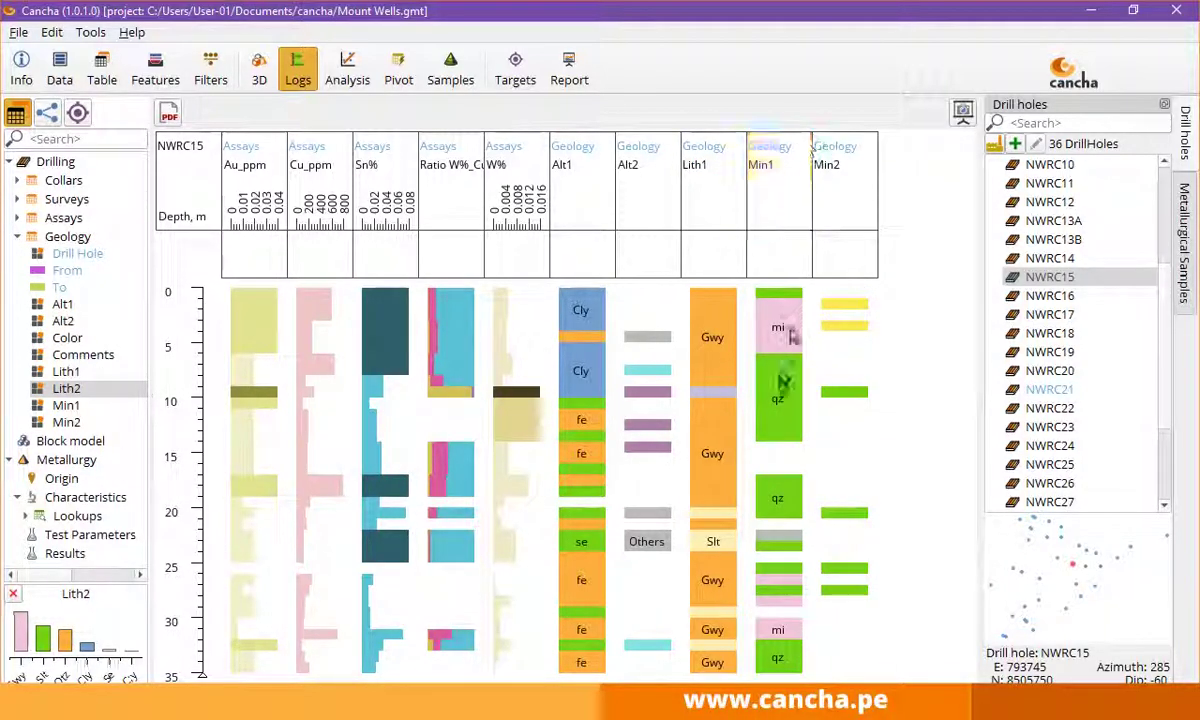
click(842, 180)
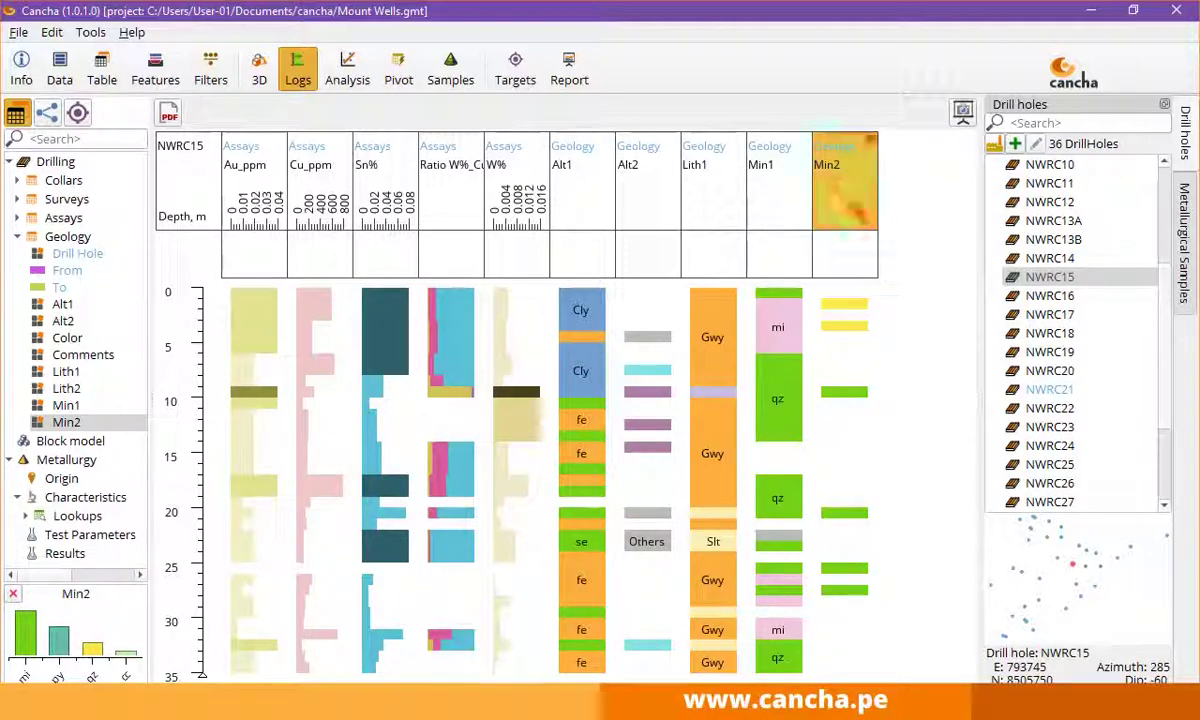
click(870, 139)
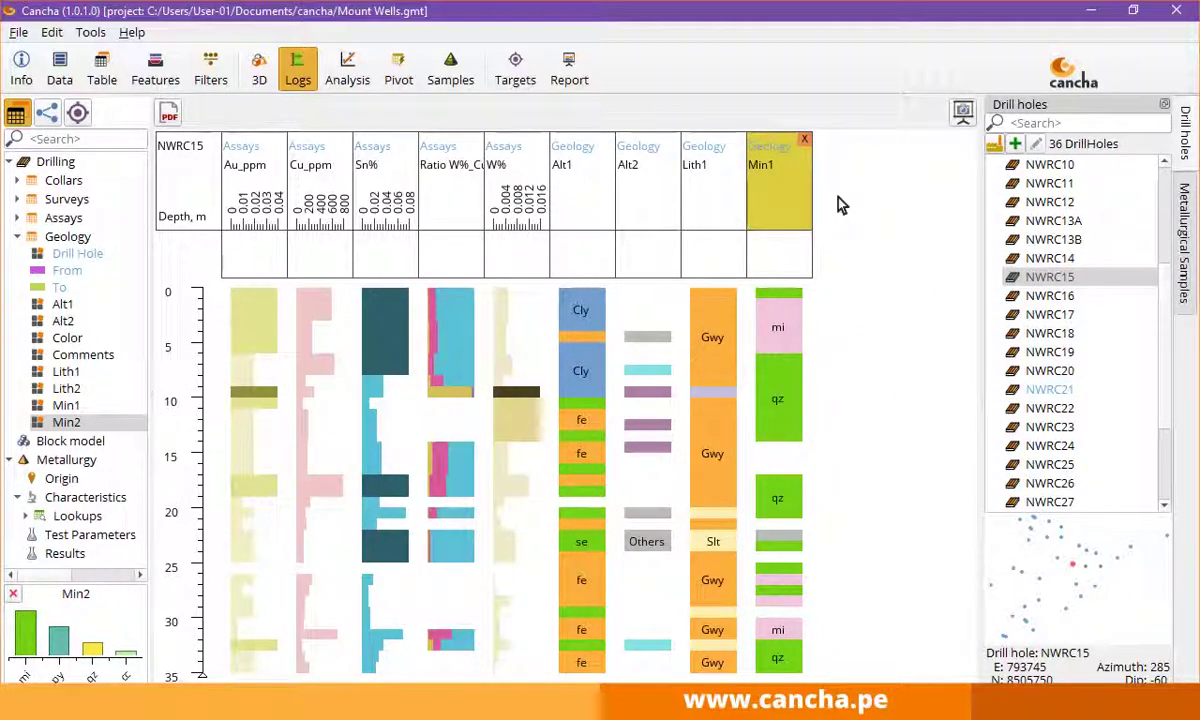
click(778, 185)
click(645, 185)
drag(640, 190, 805, 185)
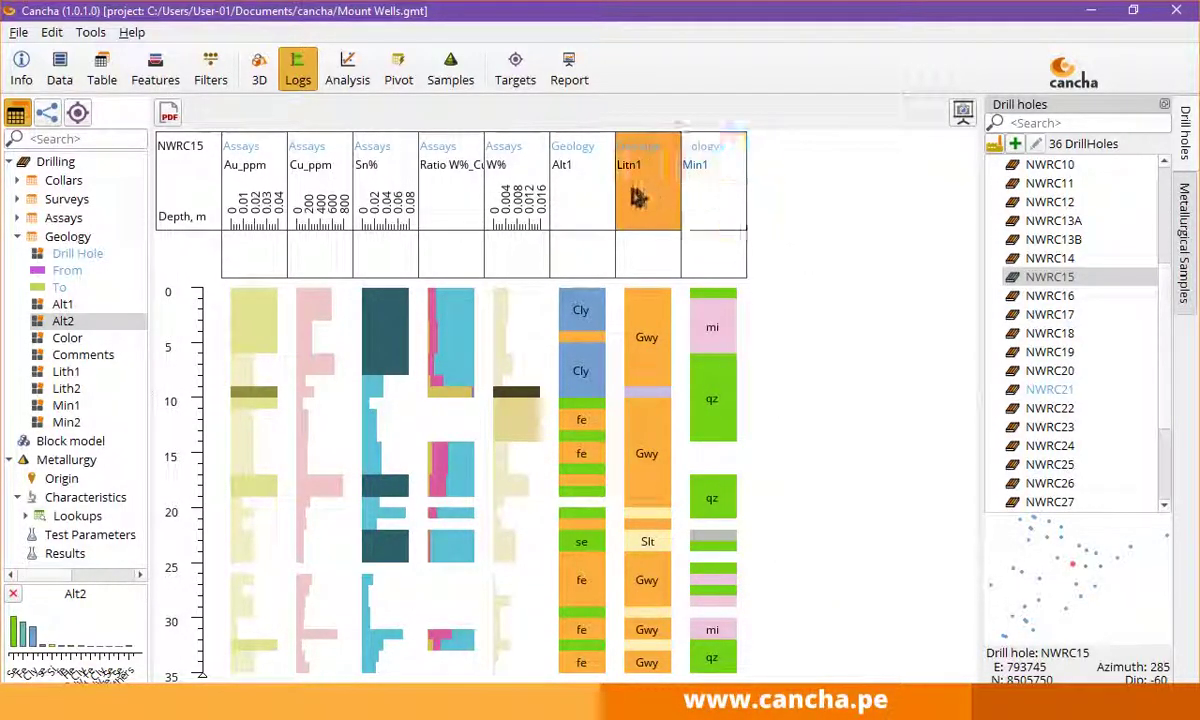
drag(580, 197, 714, 250)
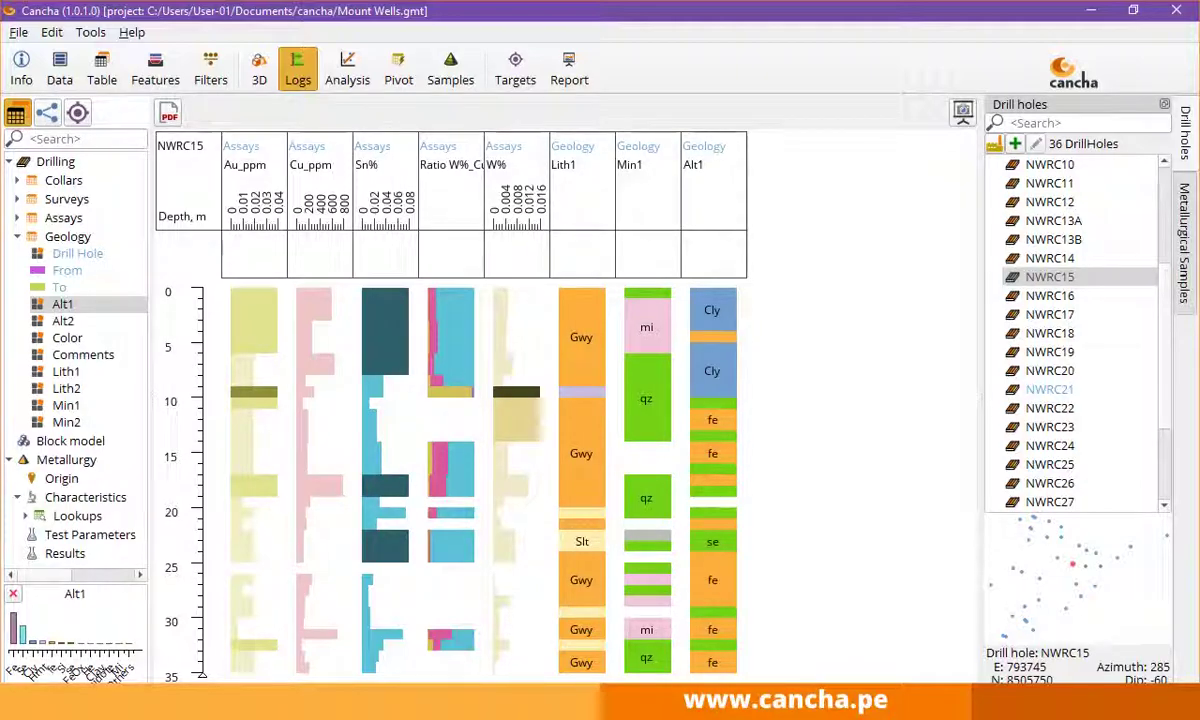
Limit the drill hole list to holes with metallurgical samples and go through the NWRC01, NWRC05 and NWRC21 logs, ending on NWRC21.
click(1040, 390)
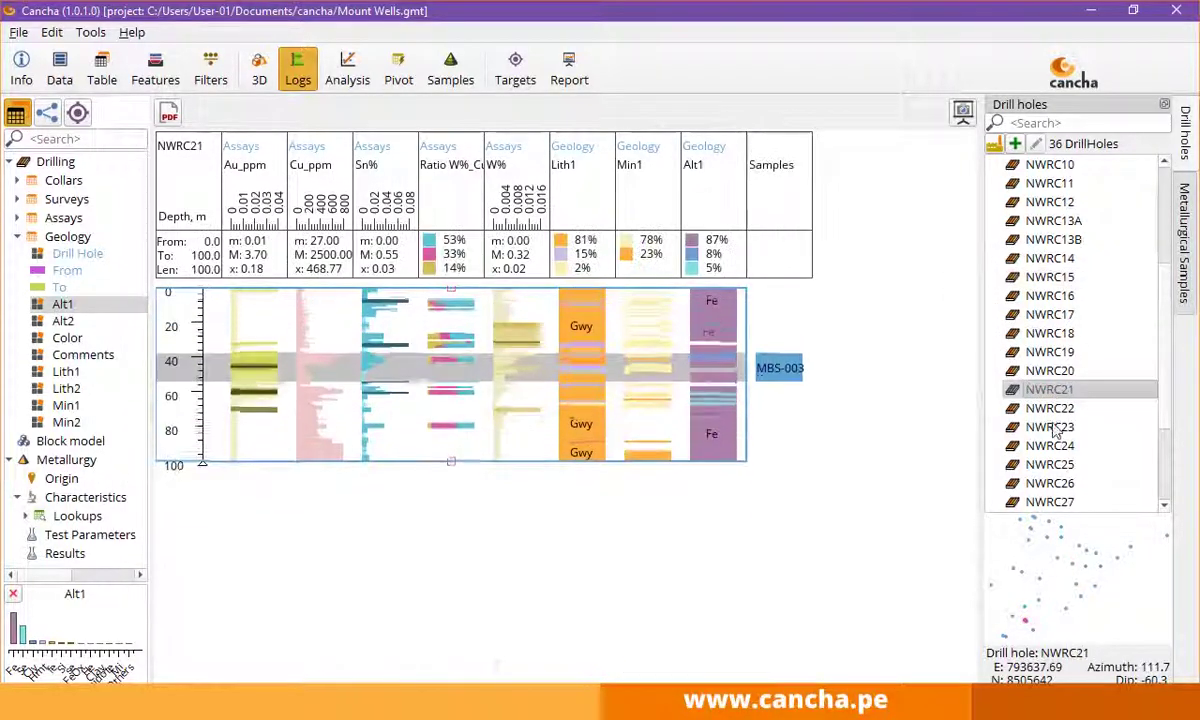
click(994, 144)
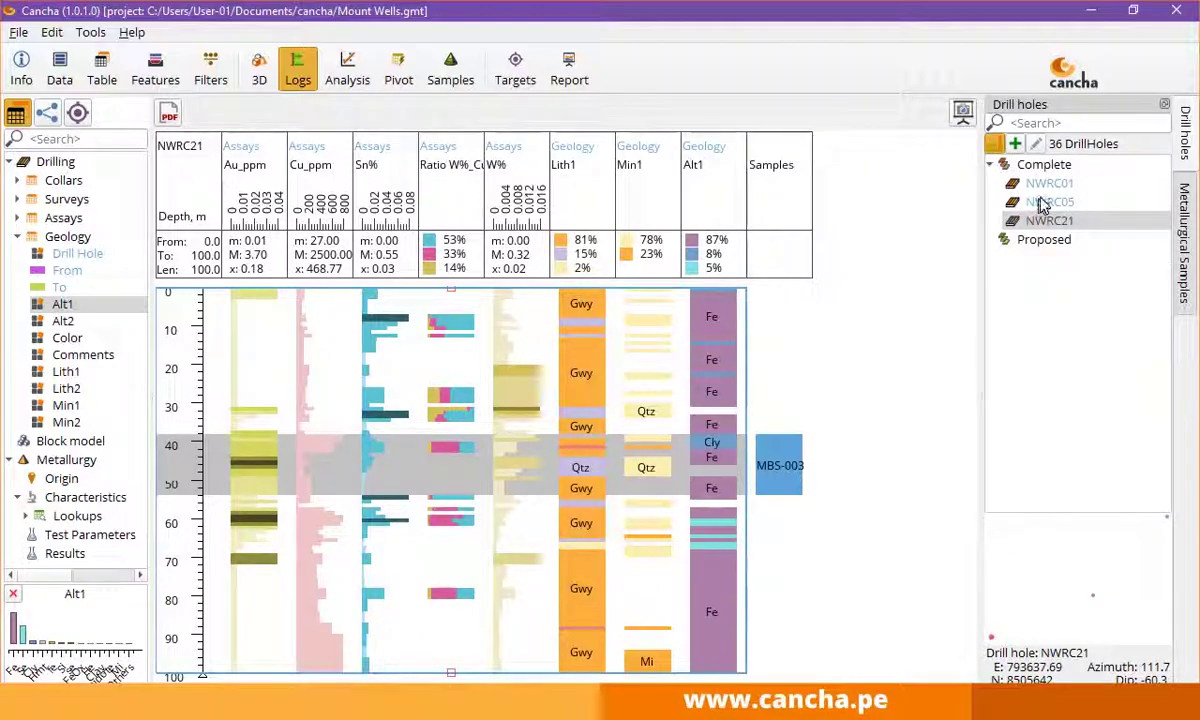
click(1043, 190)
click(1045, 202)
click(1043, 221)
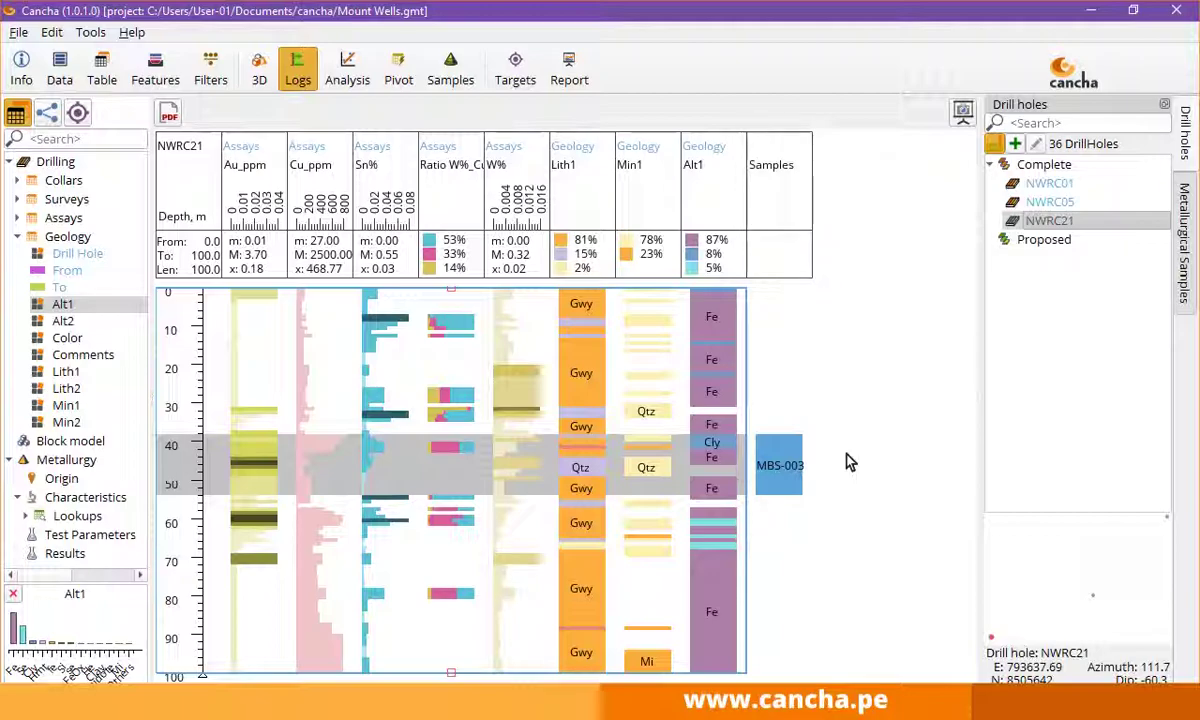
Add the metallurgical assay lookups Au_ppm, Cu% and Cu_ppm as sample columns in the NWRC21 log and select the MBS-003 sample interval.
click(27, 516)
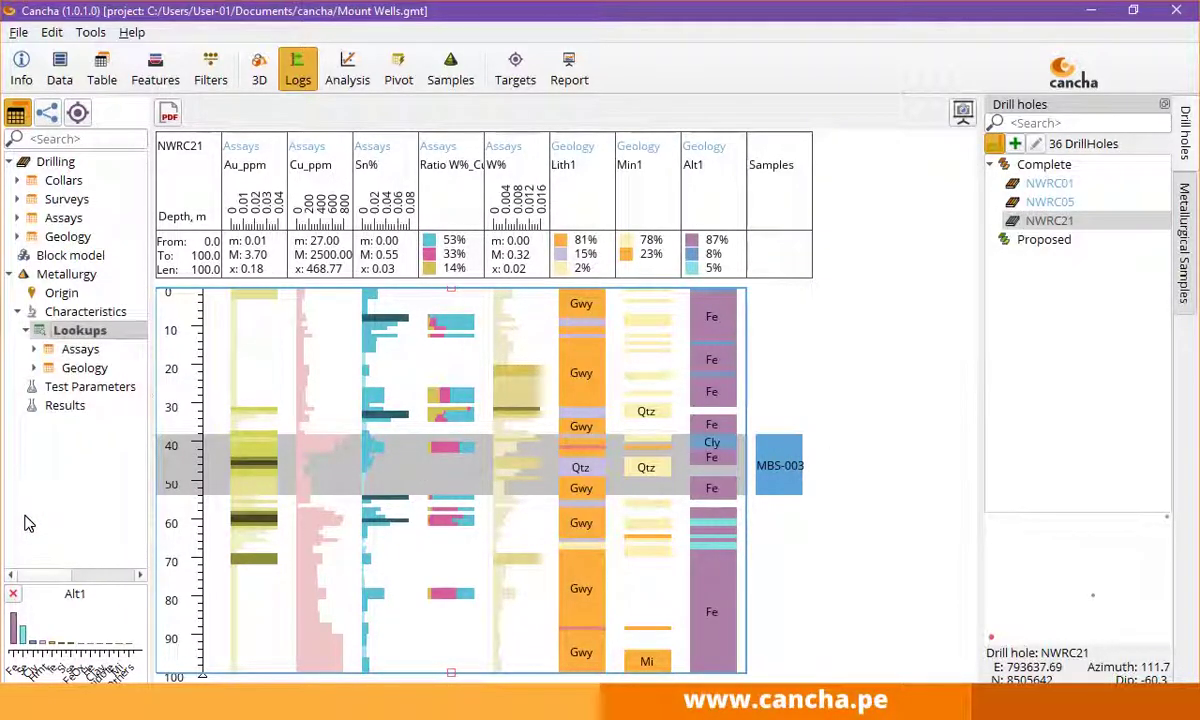
click(75, 349)
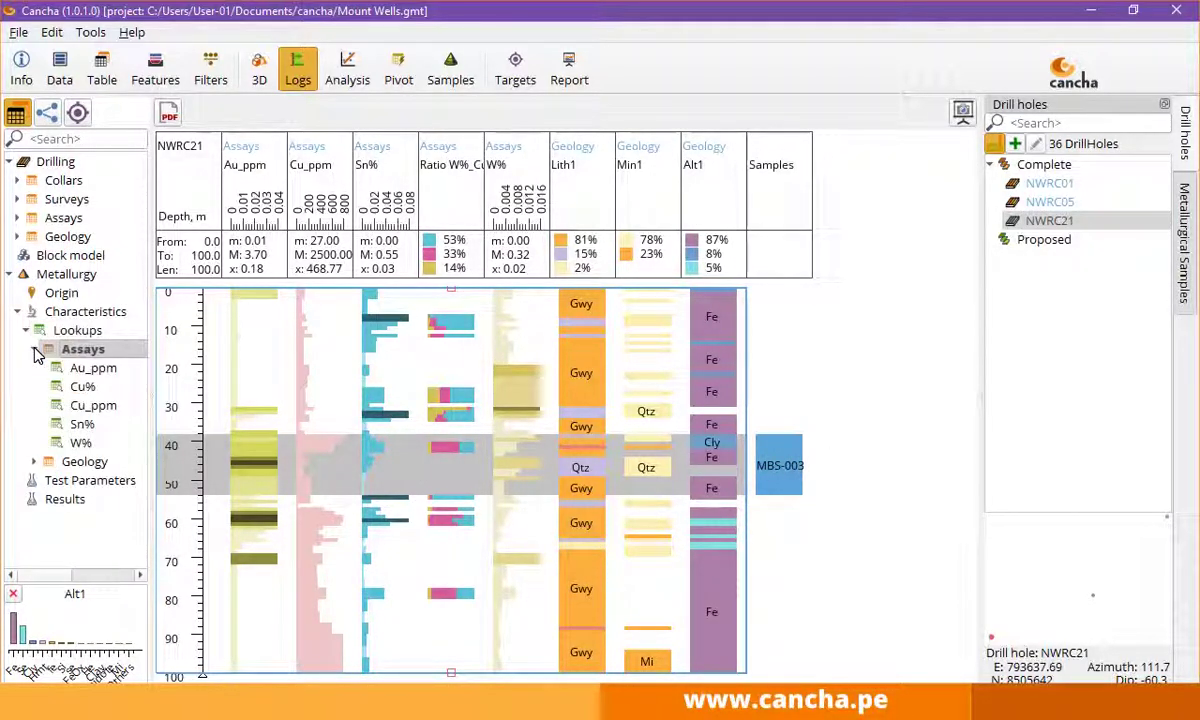
click(91, 370)
click(83, 387)
click(90, 407)
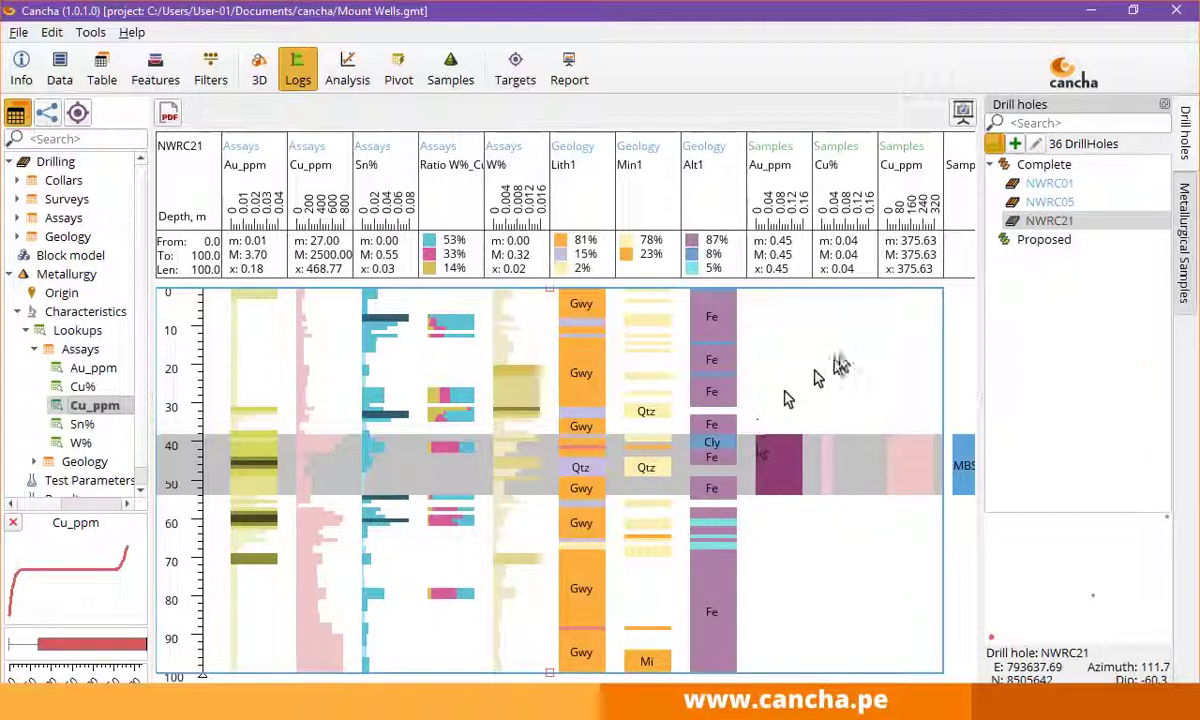
click(783, 476)
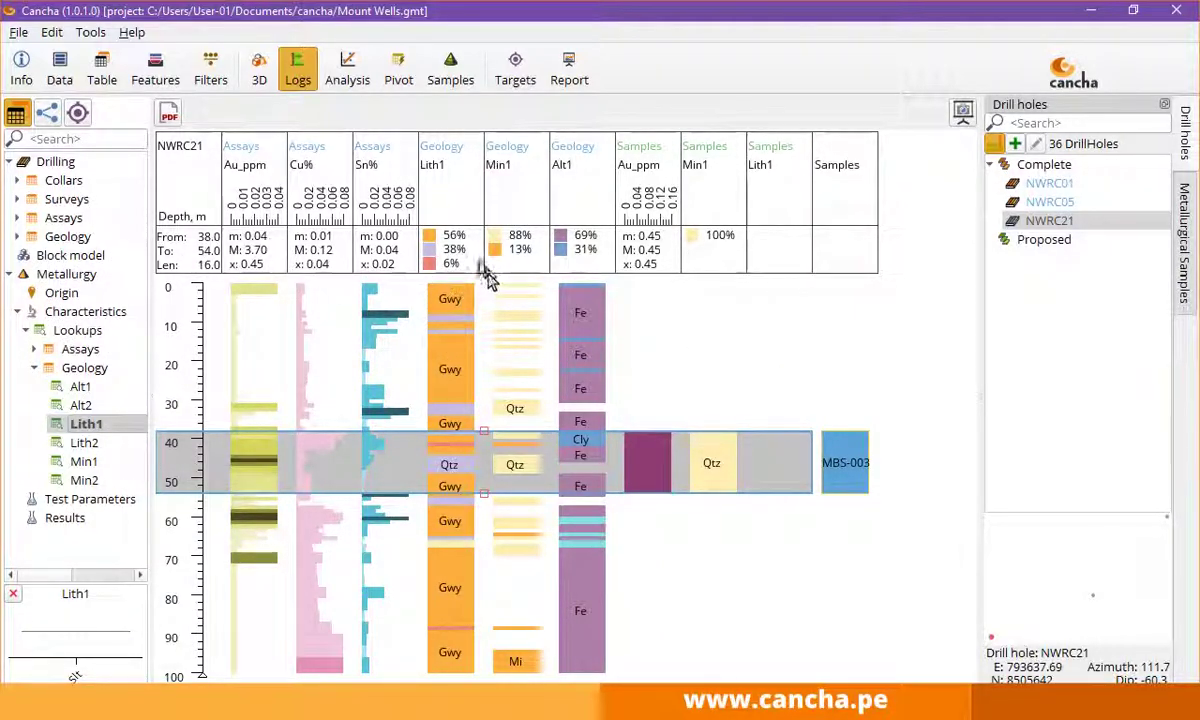
Look at the Block model to dh's feature generator, return to the NWRC21 log and clear the 38 to 54 m interval selection.
click(305, 160)
click(155, 72)
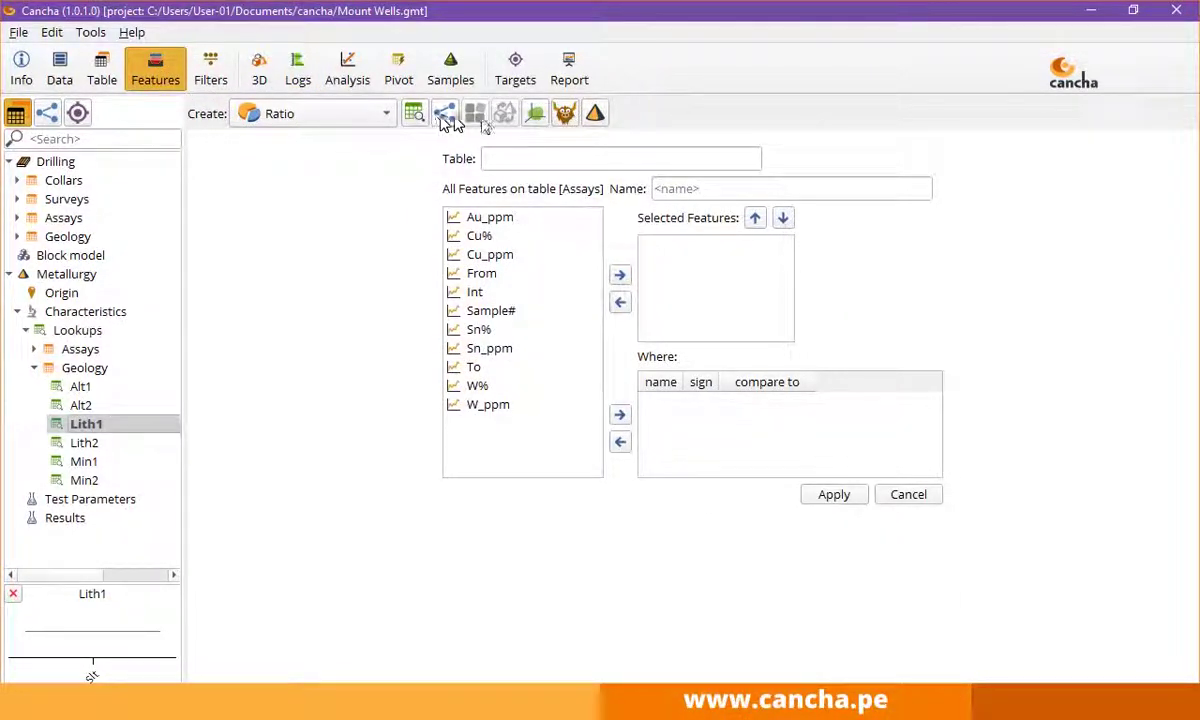
click(388, 116)
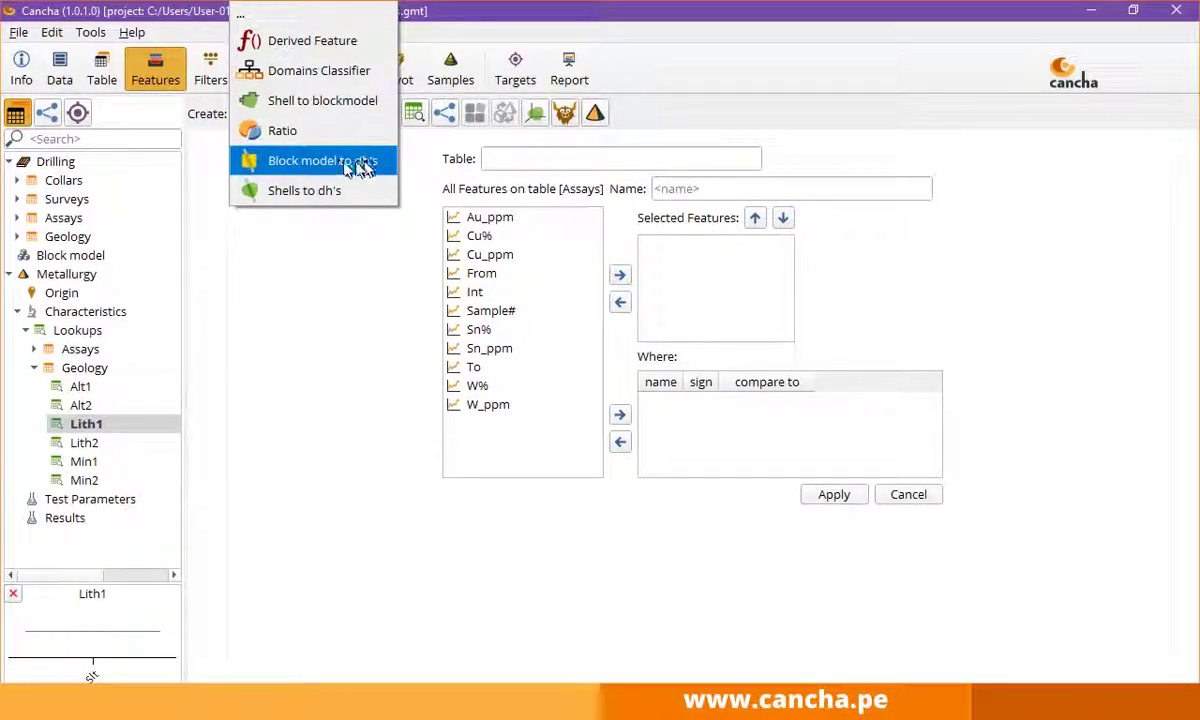
click(310, 166)
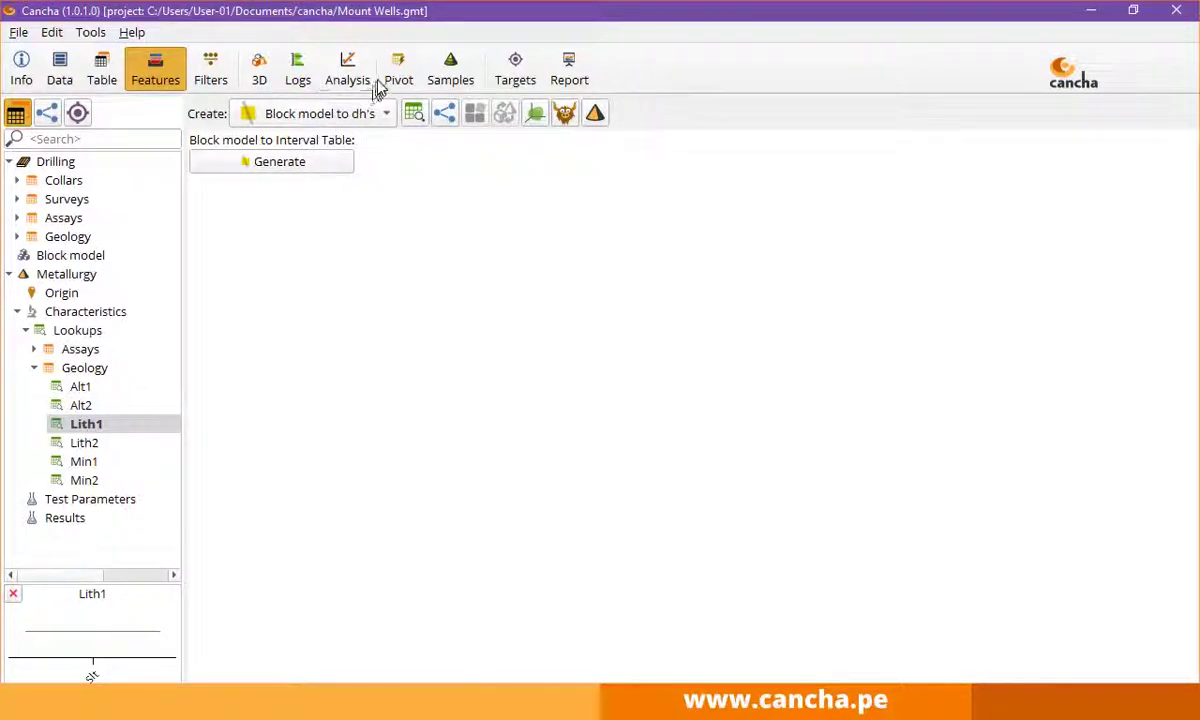
click(299, 72)
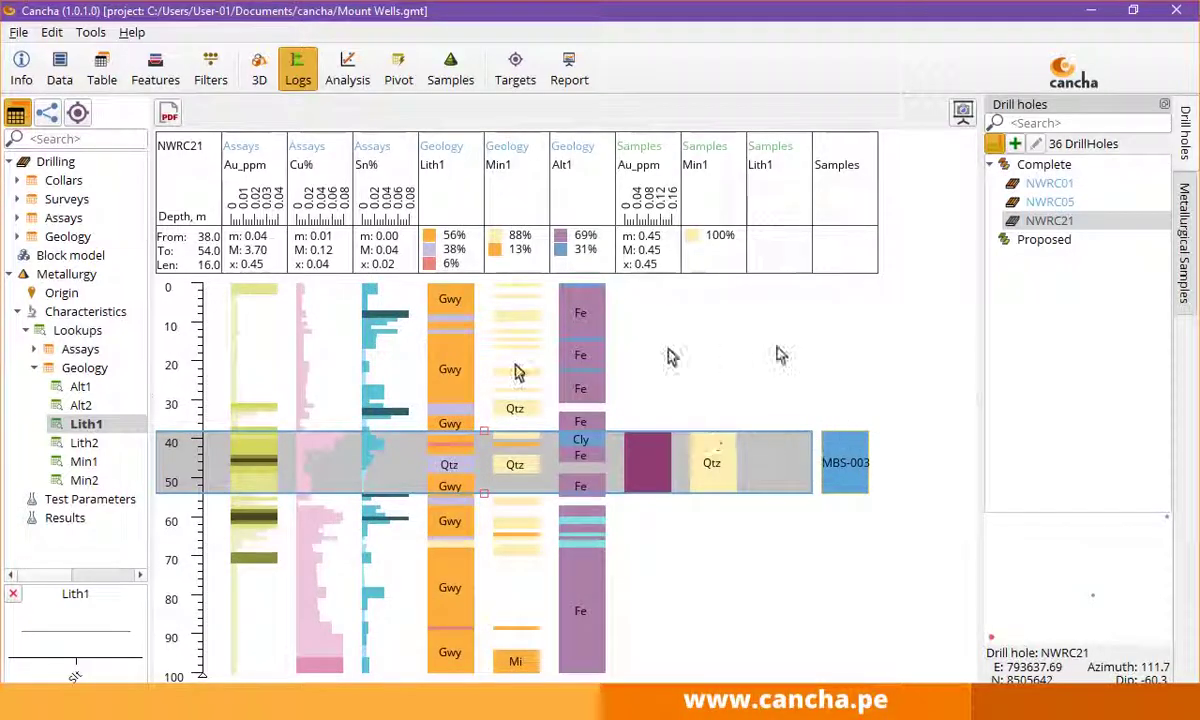
click(829, 569)
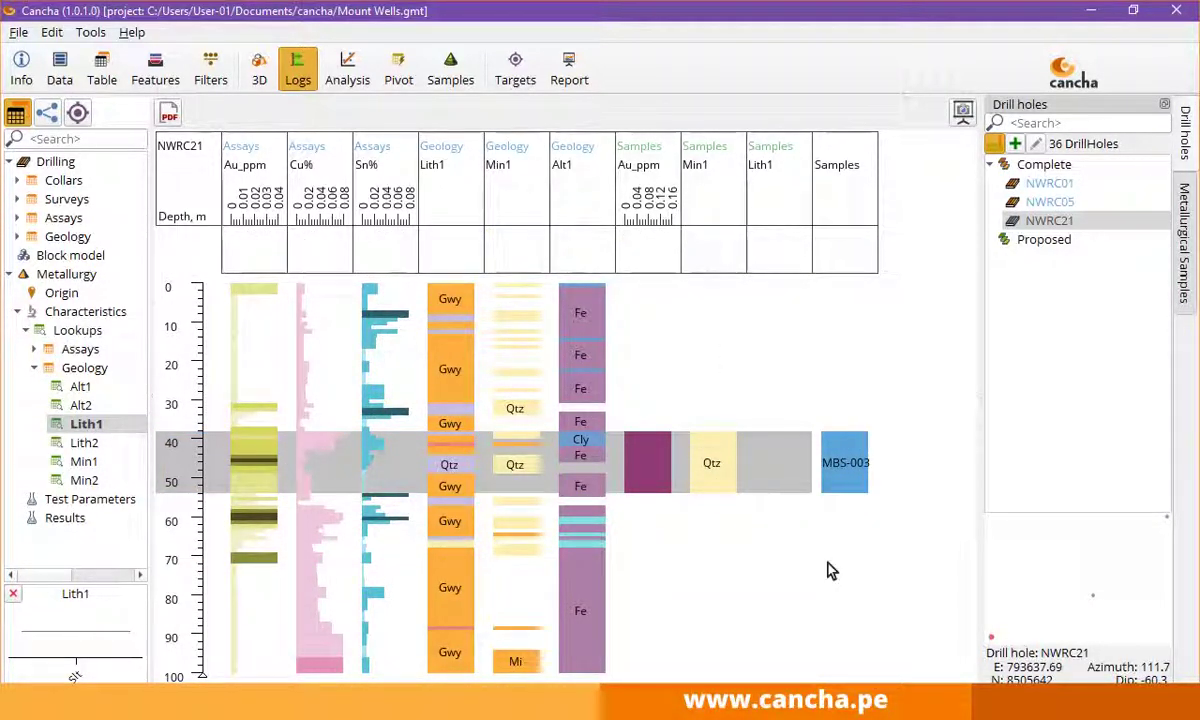